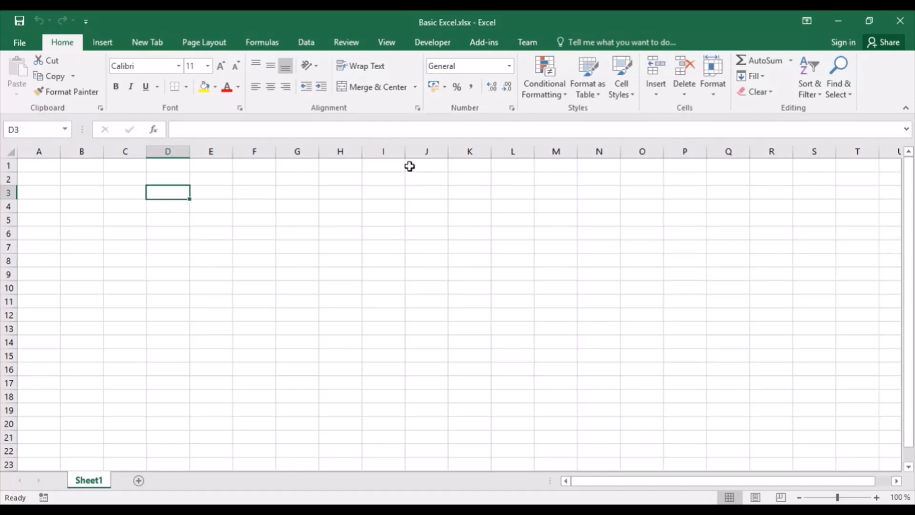
Step: Enter the title "Books Sale Detail" in cell D2
{"action": "key", "text": "Up"}
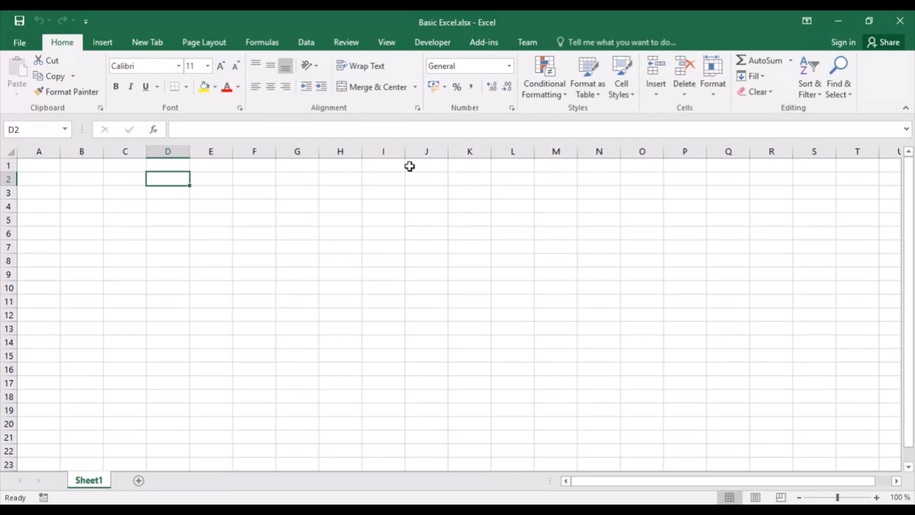
{"action": "type", "text": "F"}
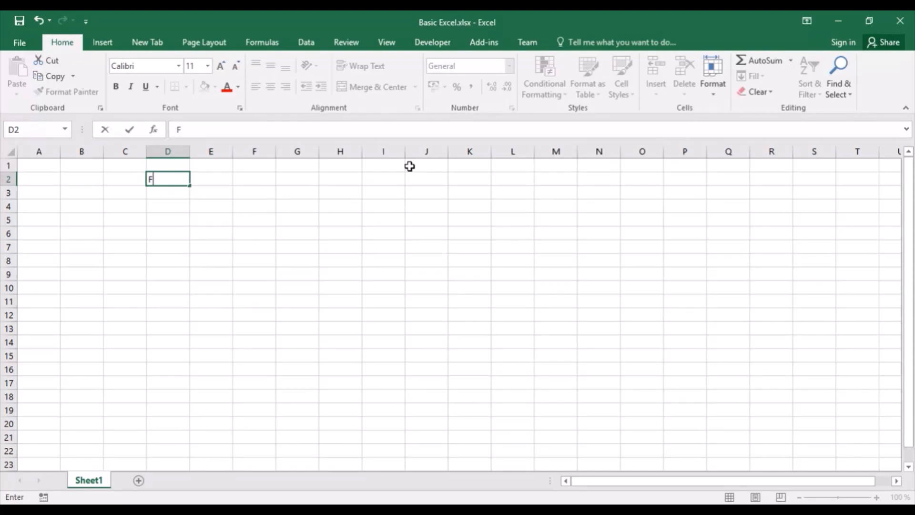
{"action": "type", "text": "ru"}
{"action": "key", "text": "BackSpace"}
{"action": "key", "text": "BackSpace"}
{"action": "key", "text": "BackSpace"}
{"action": "type", "text": "Books Sale"}
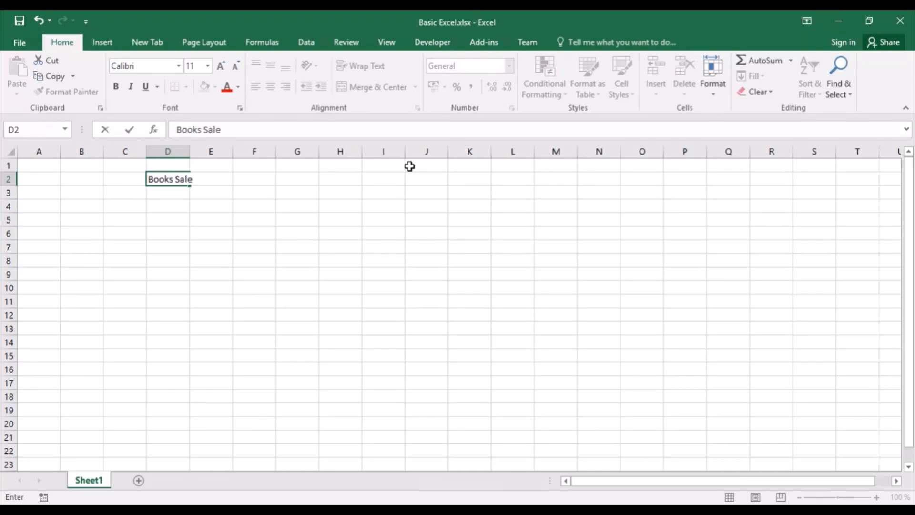
{"action": "key", "text": "BackSpace"}
{"action": "type", "text": "e Detail"}
{"action": "key", "text": "ctrl+Return"}
{"action": "key", "text": "Return"}
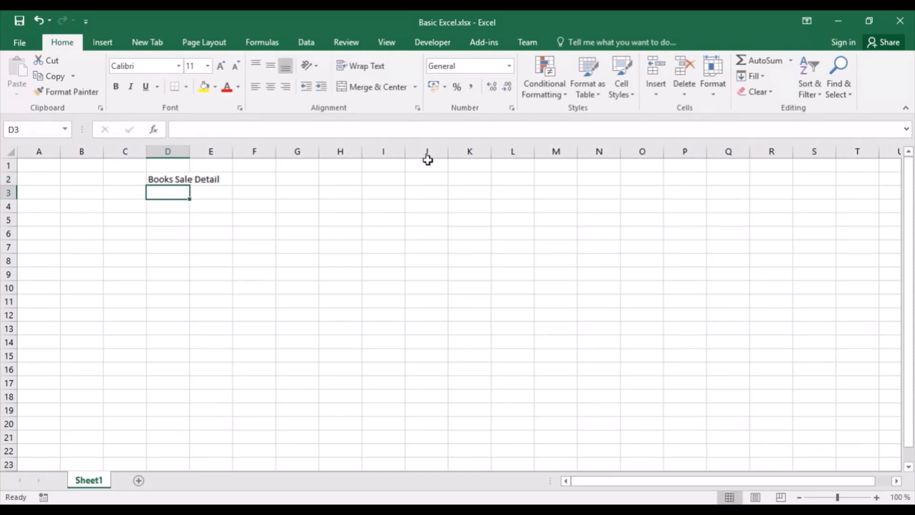
Step: Insert a blank row above the "Books Sale Detail" title row
{"action": "key", "text": "Up"}
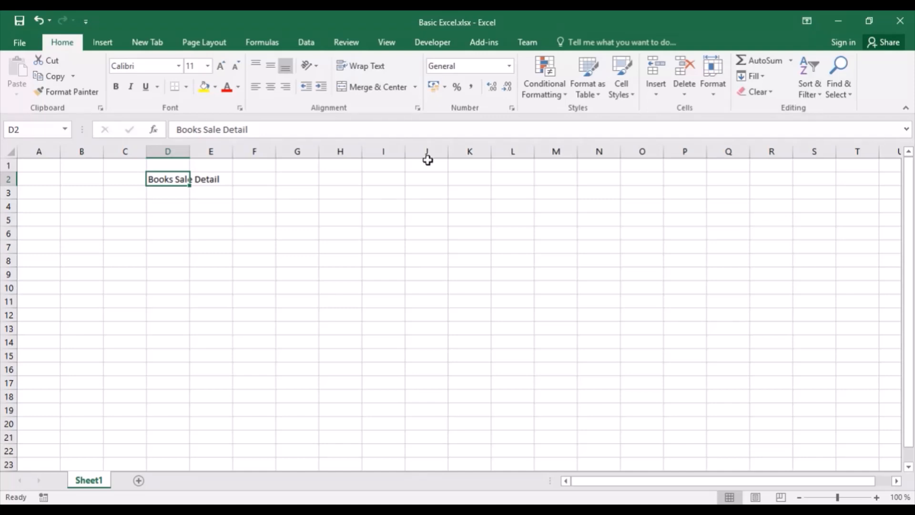
{"action": "key", "text": "Down"}
{"action": "key", "text": "Down"}
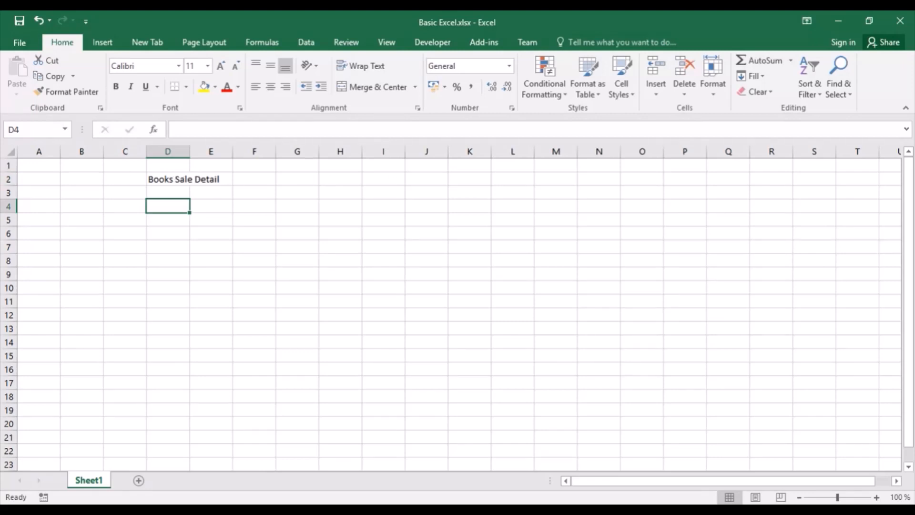
{"action": "right_click", "coordinate": [8, 179]}
{"action": "left_click", "coordinate": [39, 270]}
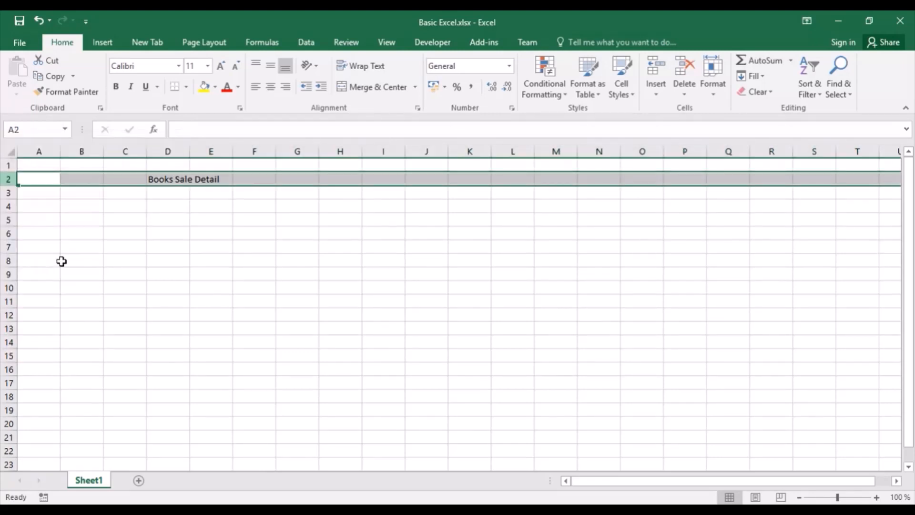
Step: Enter the label "Date" in cell H2, without a colon
{"action": "left_click", "coordinate": [391, 182]}
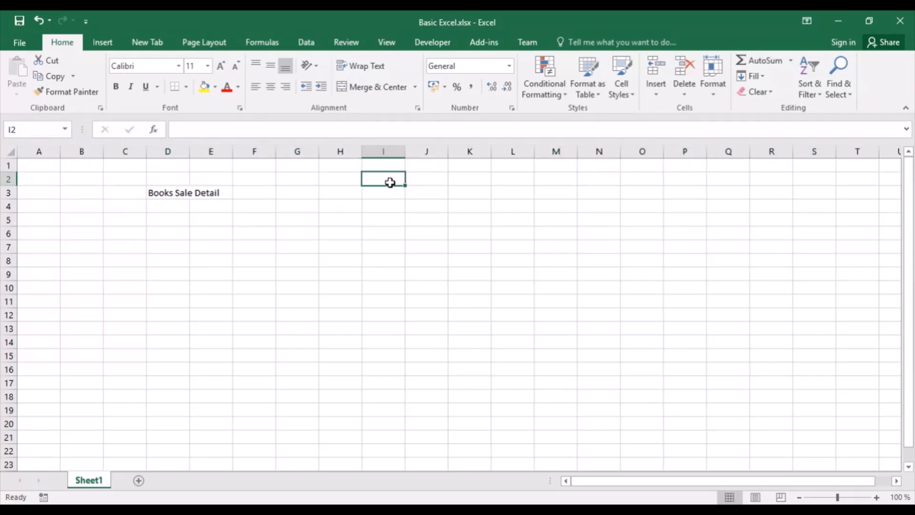
{"action": "left_click", "coordinate": [323, 175]}
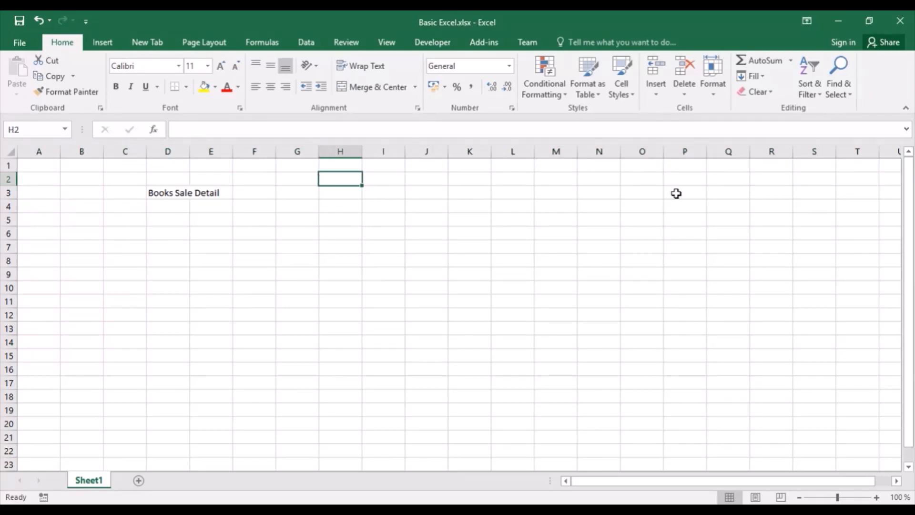
{"action": "type", "text": "Date:"}
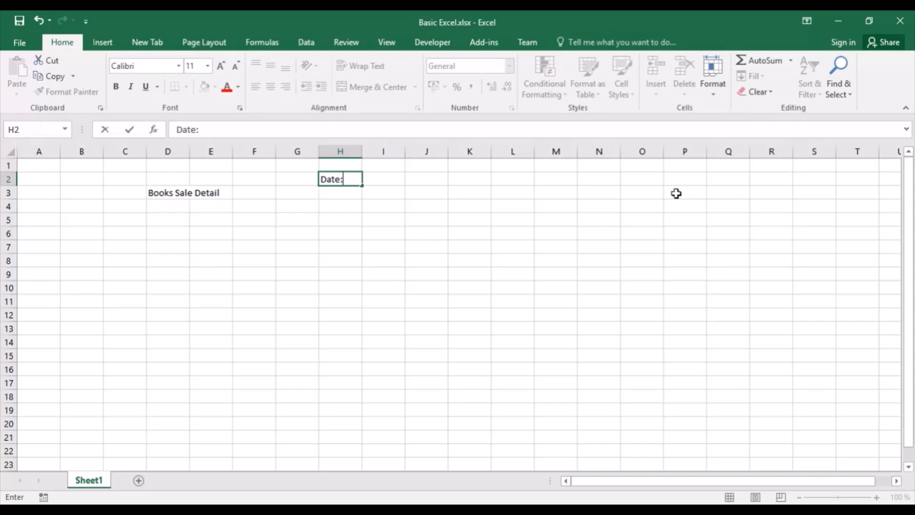
{"action": "key", "text": "Tab"}
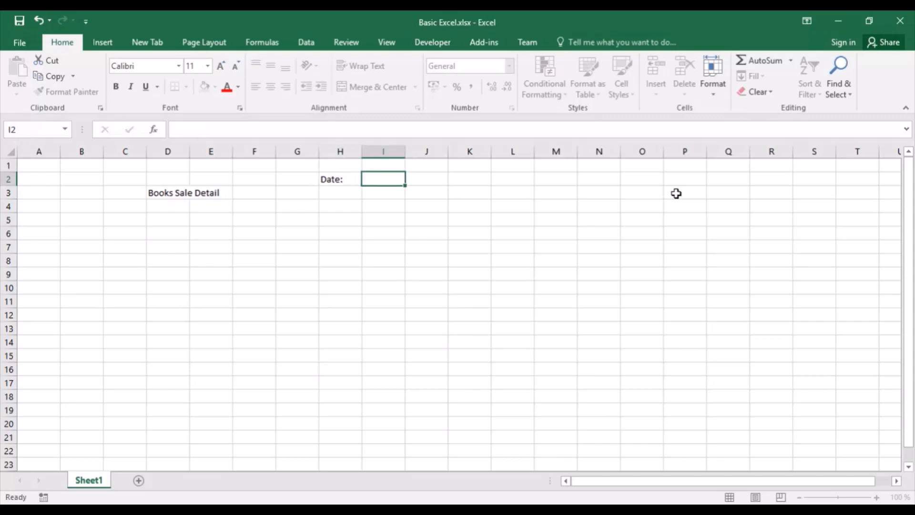
{"action": "key", "text": "Left"}
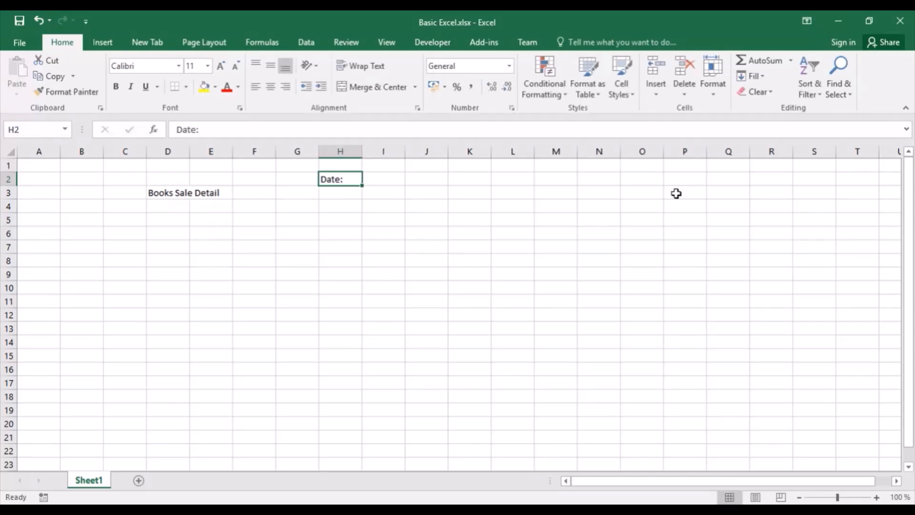
{"action": "key", "text": "F2"}
{"action": "key", "text": "BackSpace"}
{"action": "key", "text": "Tab"}
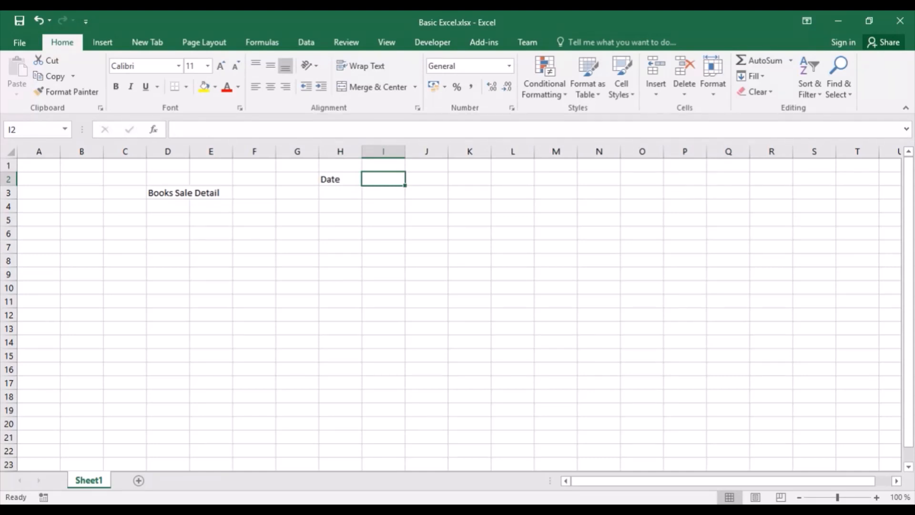
Step: Enter the date 28-03-2020 in cell I2, beside the Date label
{"action": "type", "text": "28"}
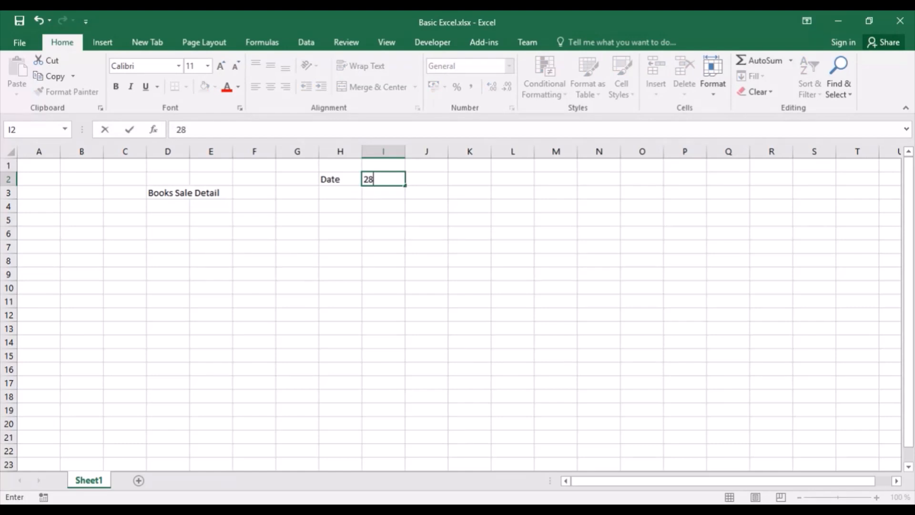
{"action": "type", "text": "-03-2020"}
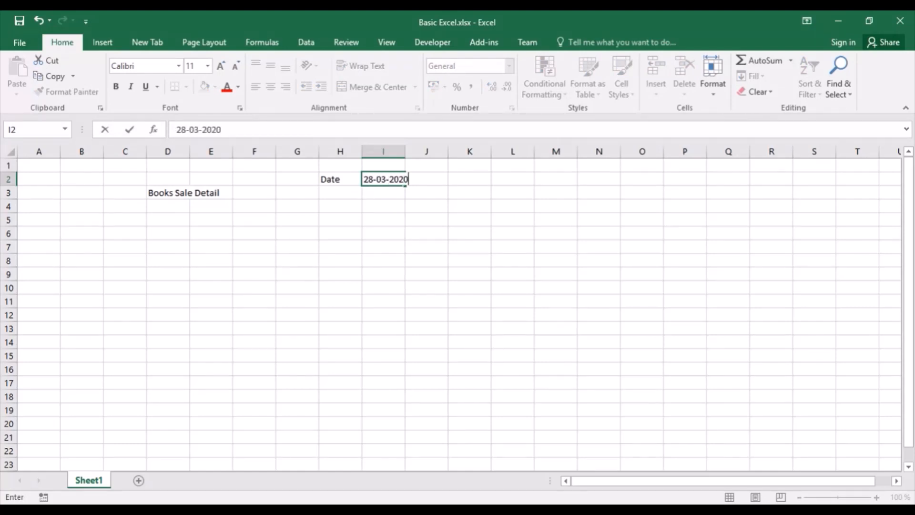
{"action": "key", "text": "Return"}
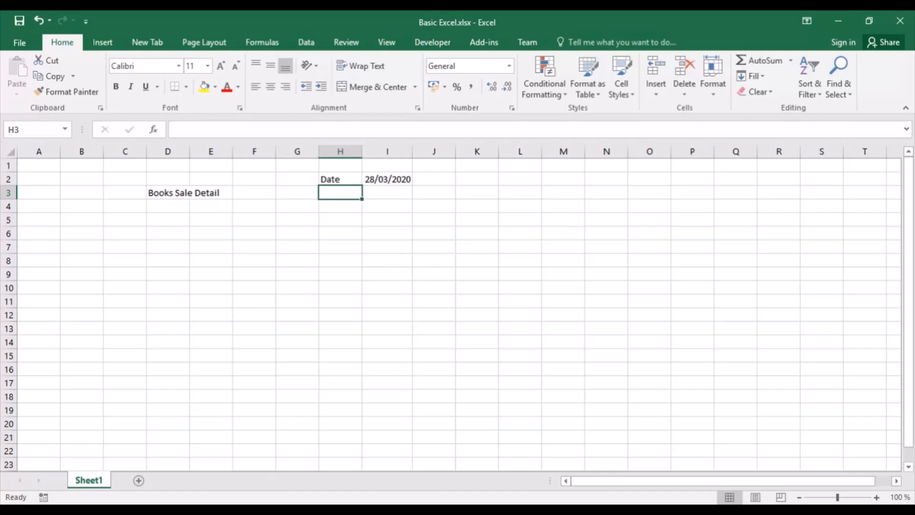
Step: Re-enter the date in cell I2 with a single-digit month, as 28-3-2020
{"action": "key", "text": "Up"}
{"action": "key", "text": "Right"}
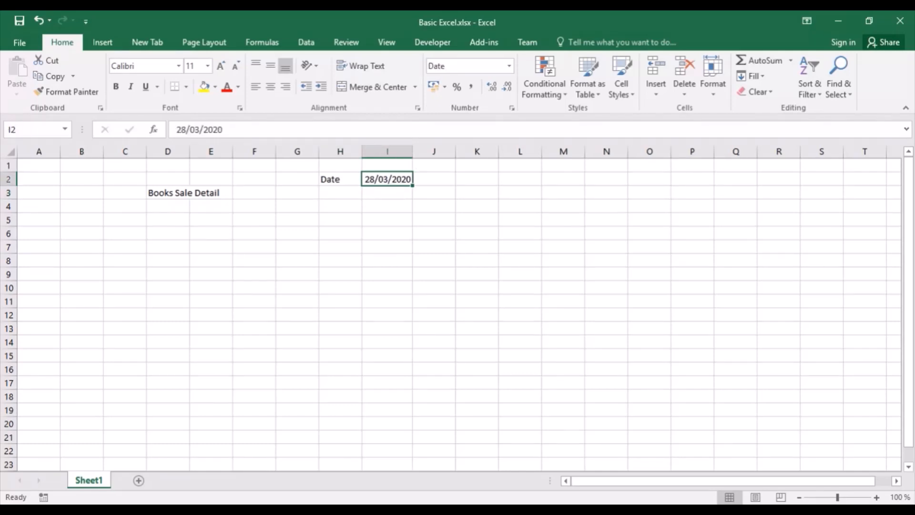
{"action": "type", "text": "28"}
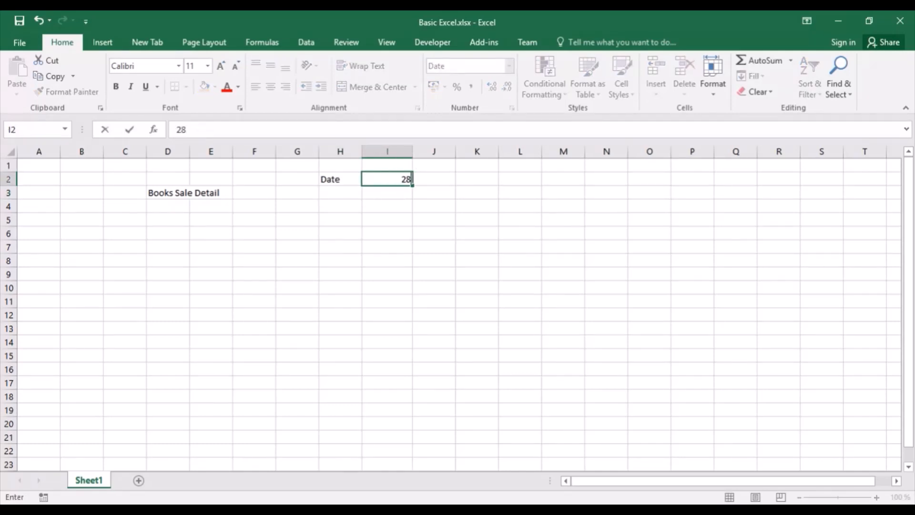
{"action": "type", "text": "-3-2020"}
{"action": "key", "text": "Return"}
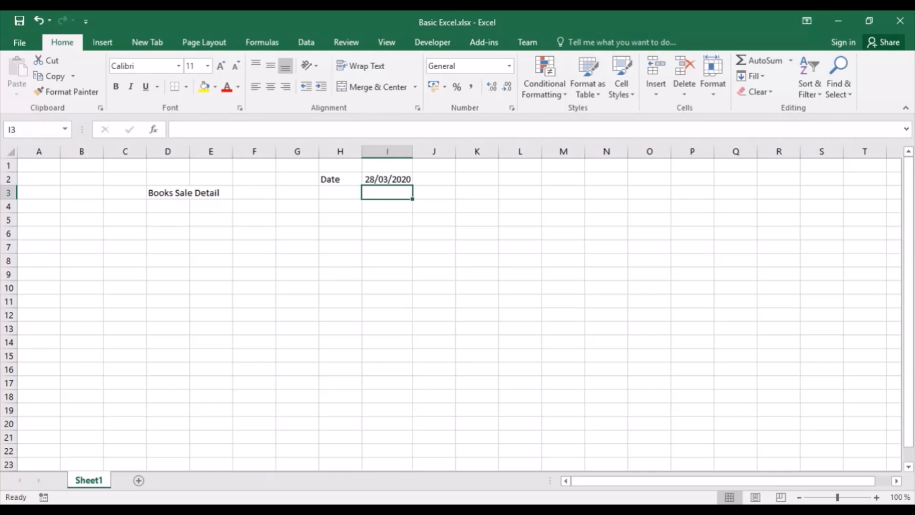
Step: Replace the typed date in cell I2 with the formula =TODAY()
{"action": "left_click", "coordinate": [387, 179]}
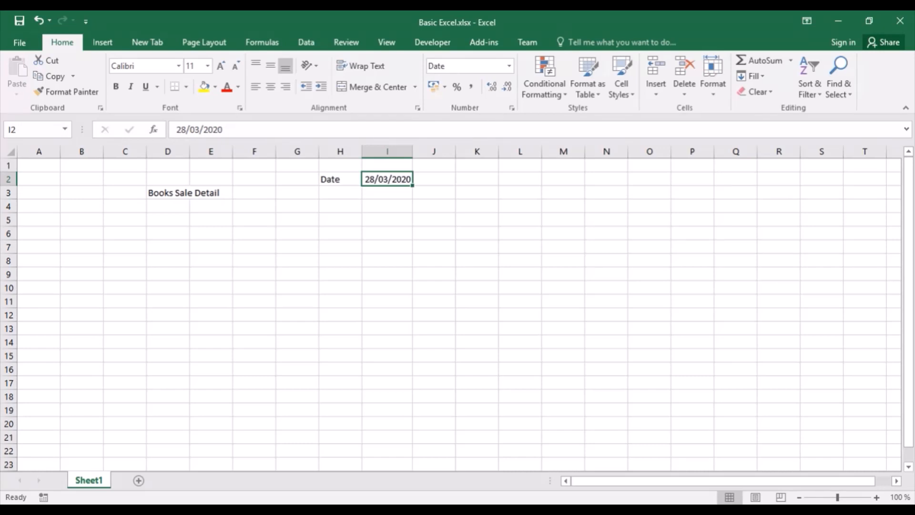
{"action": "type", "text": "=toda"}
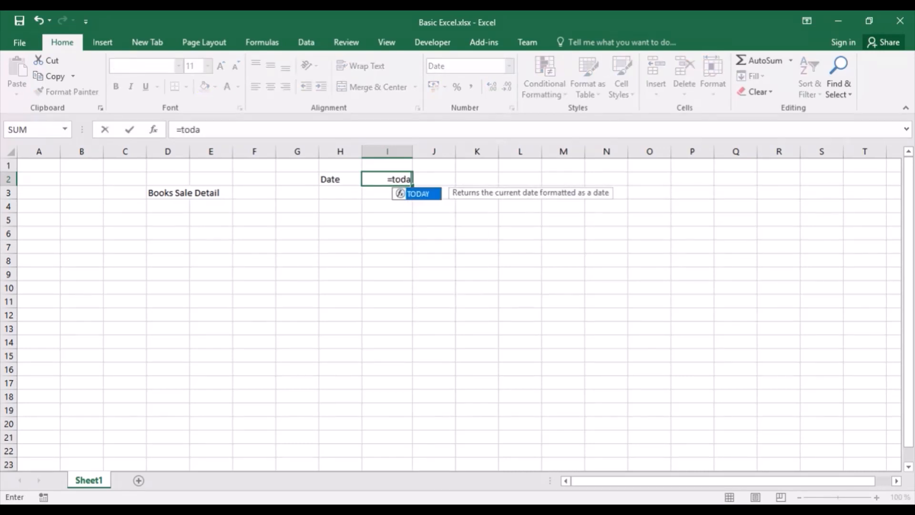
{"action": "type", "text": "y()"}
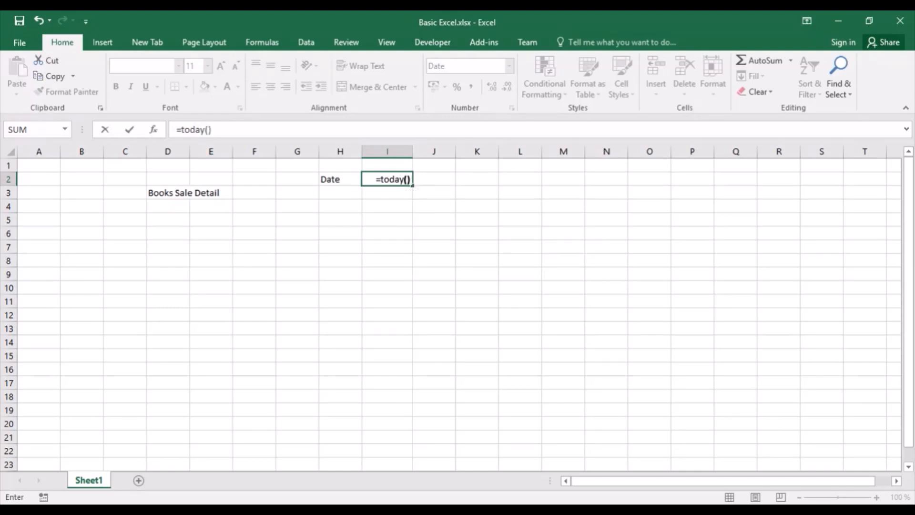
{"action": "key", "text": "Return"}
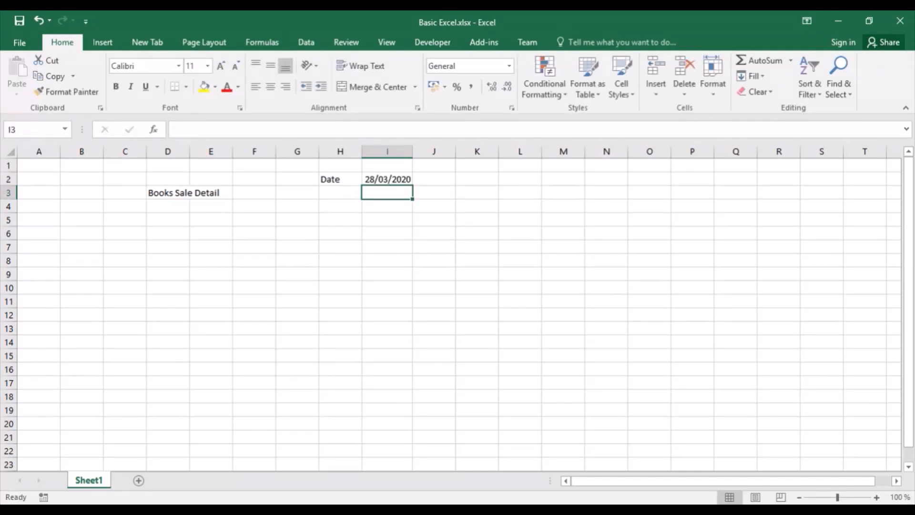
{"action": "key", "text": "Up"}
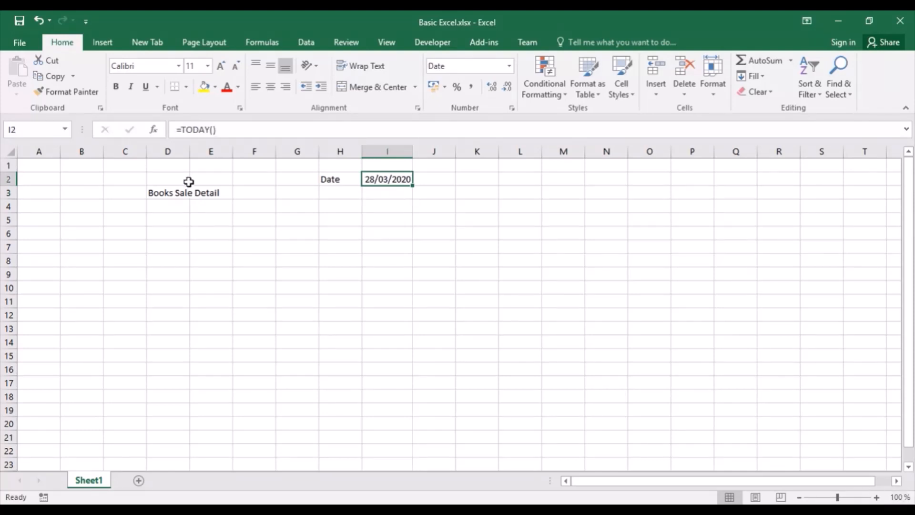
{"action": "left_click_drag", "start_coordinate": [221, 130], "coordinate": [176, 129]}
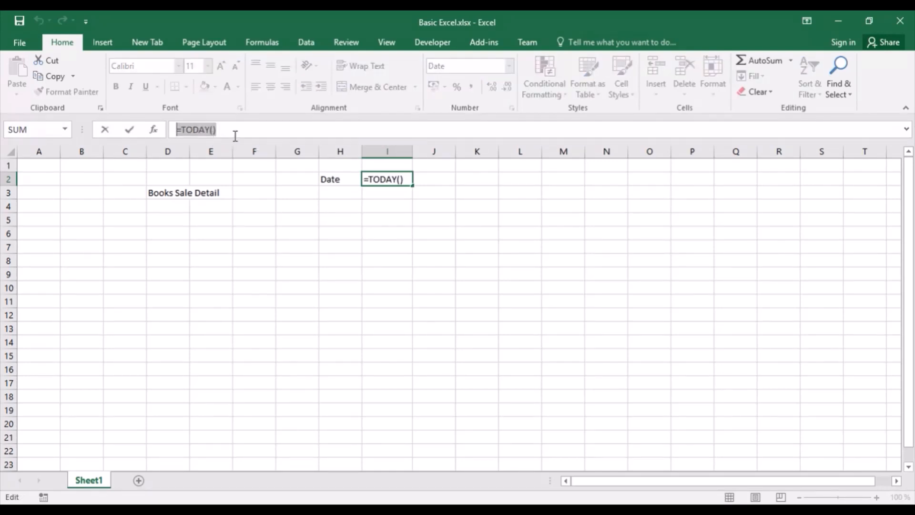
{"action": "type", "text": "="}
{"action": "left_click", "coordinate": [388, 194]}
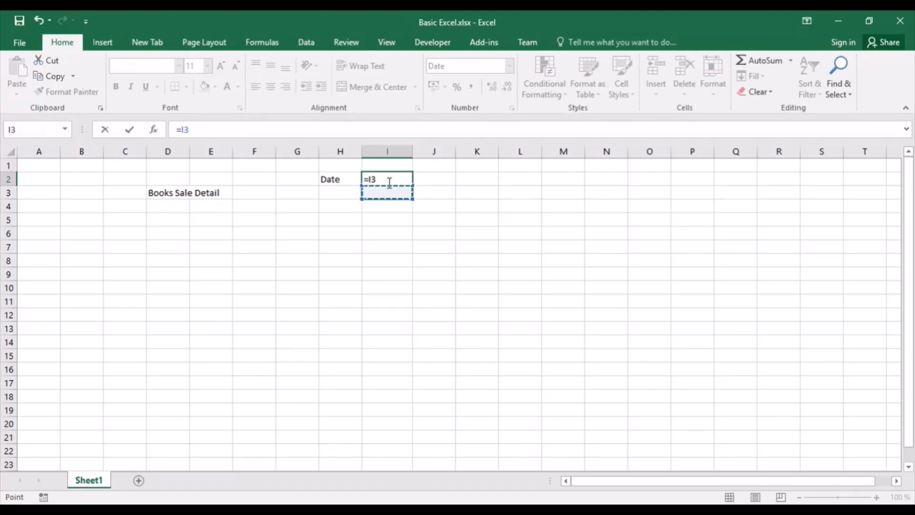
{"action": "key", "text": "Escape"}
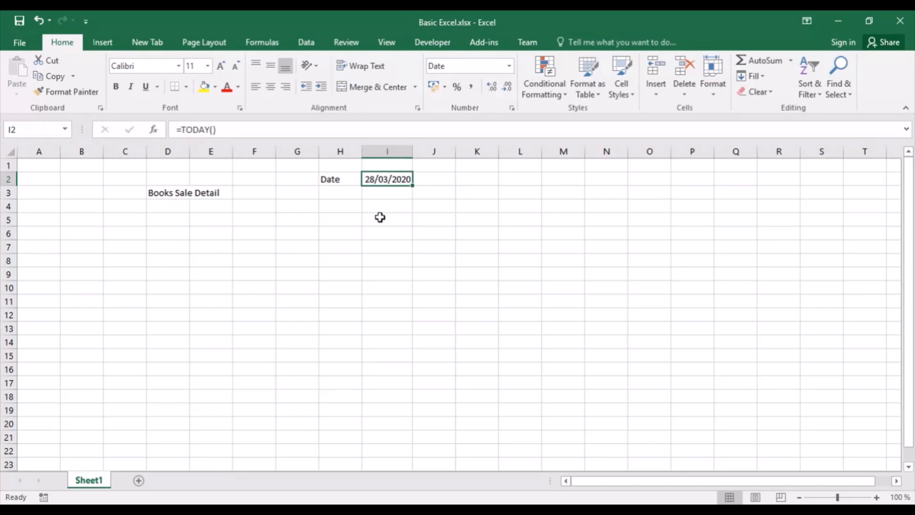
Step: Enter the =TODAY() formula in cell I2 again
{"action": "type", "text": "="}
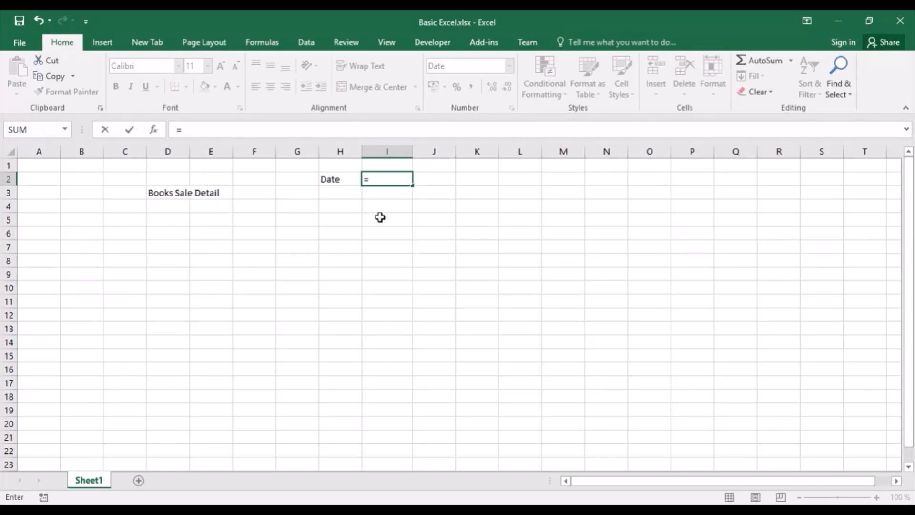
{"action": "type", "text": "toda"}
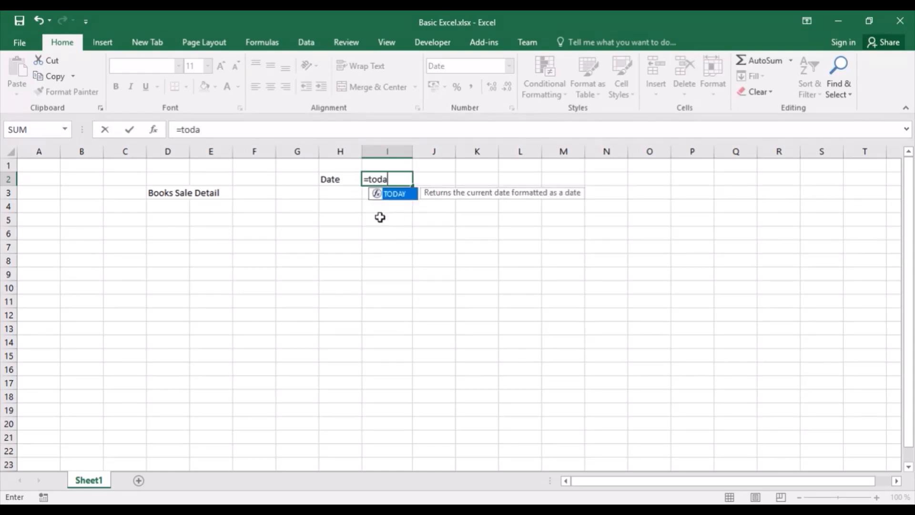
{"action": "type", "text": "y()"}
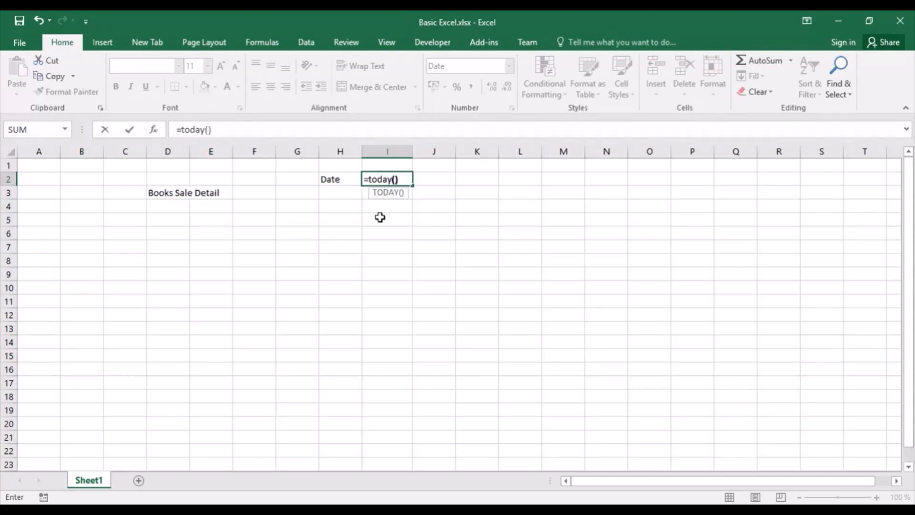
{"action": "key", "text": "Return"}
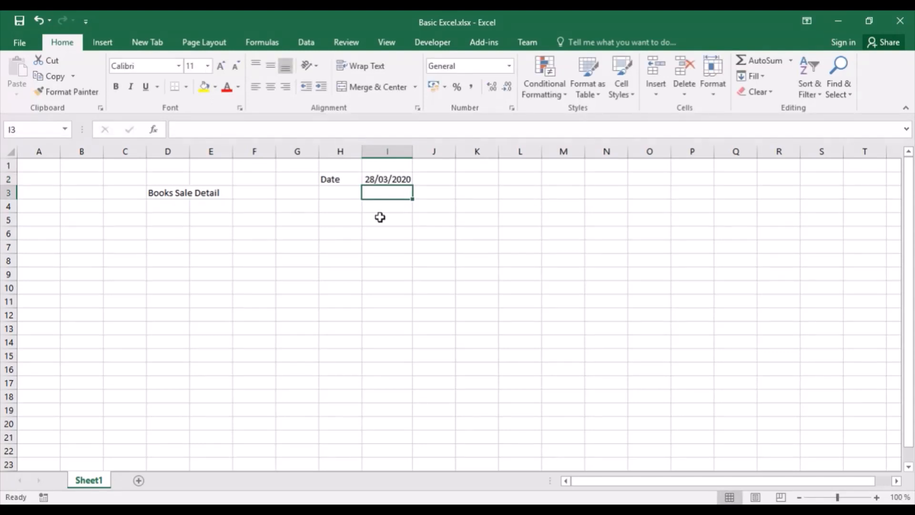
Step: Replace the date formula in cell I2 with =NOW()
{"action": "key", "text": "Up"}
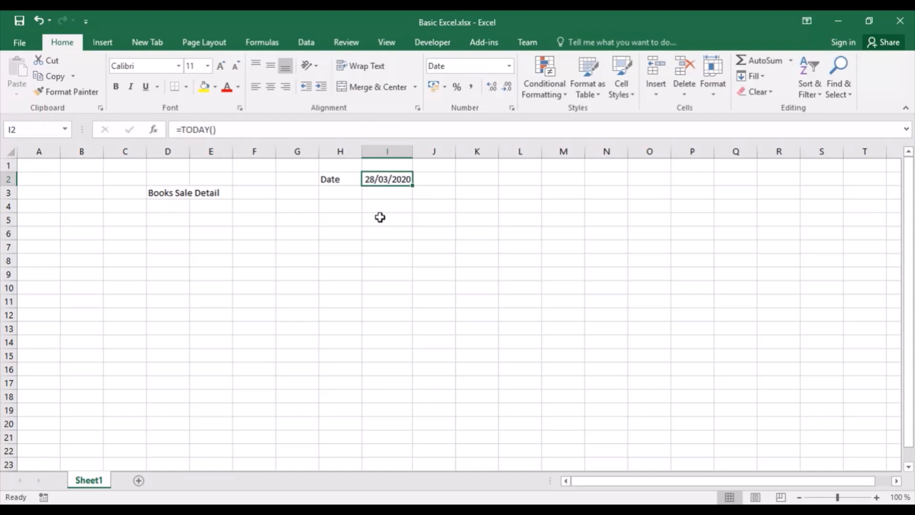
{"action": "type", "text": "=N"}
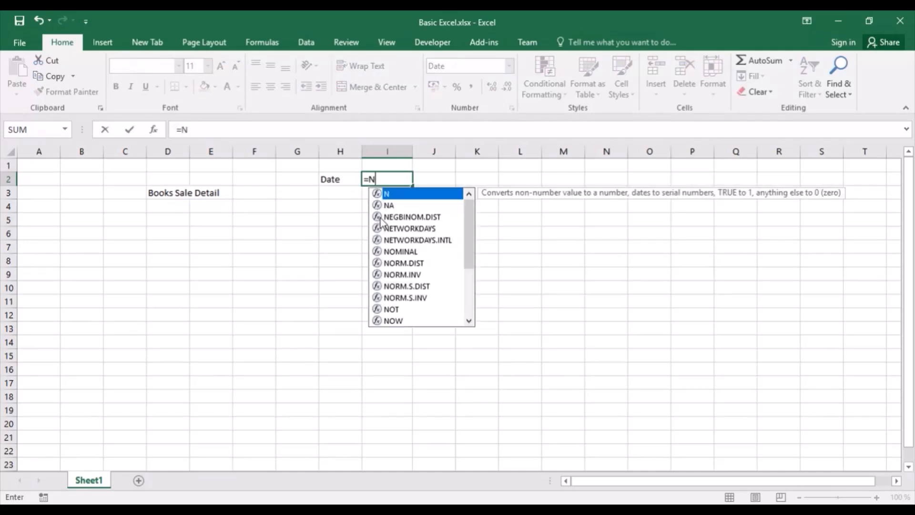
{"action": "type", "text": "ow"}
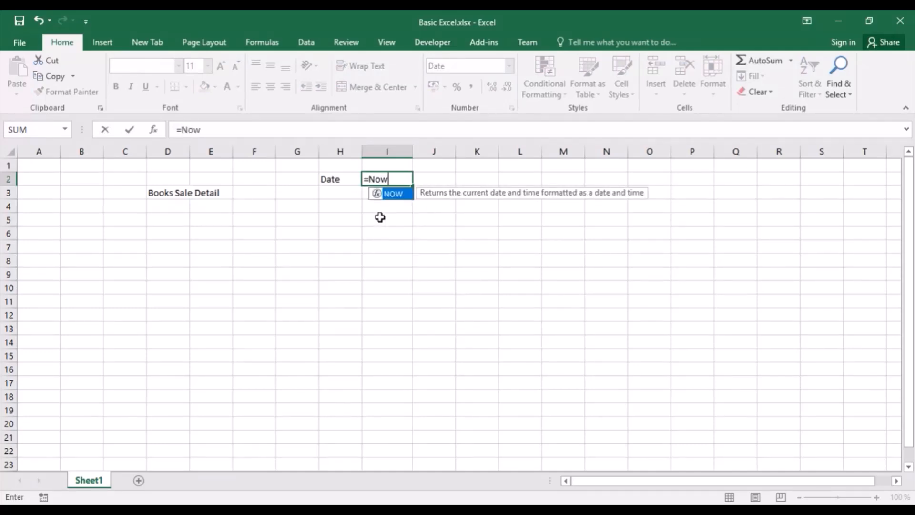
{"action": "type", "text": "()"}
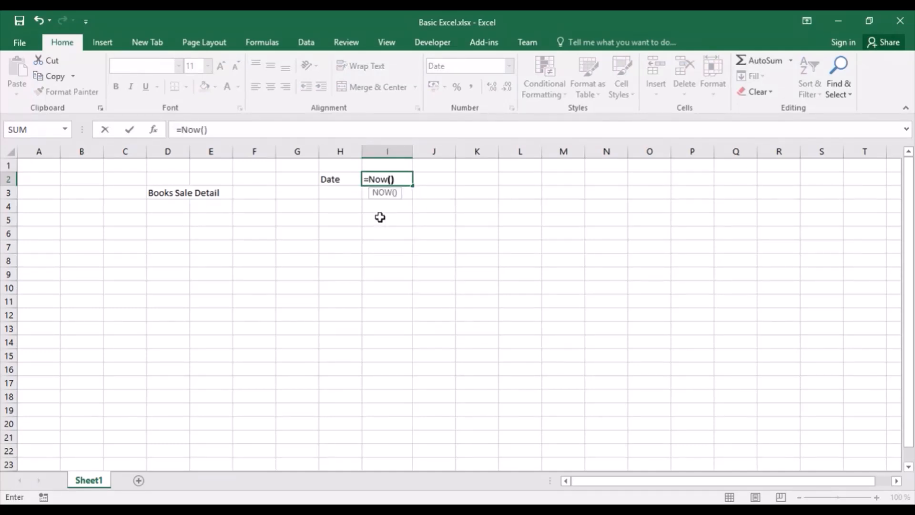
{"action": "key", "text": "Return"}
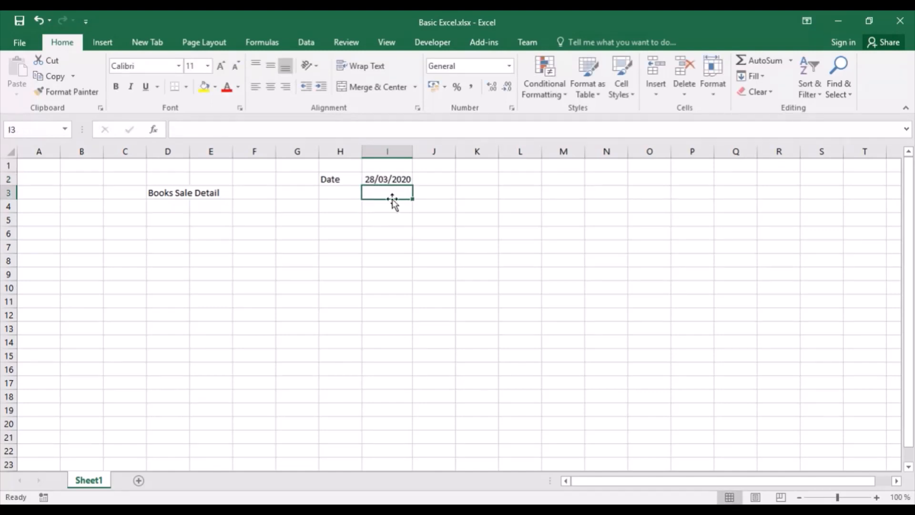
Step: Widen column I, autofit it to the date in I2, and widen it again slightly
{"action": "left_click_drag", "start_coordinate": [410, 149], "coordinate": [435, 150]}
{"action": "left_click", "coordinate": [424, 176]}
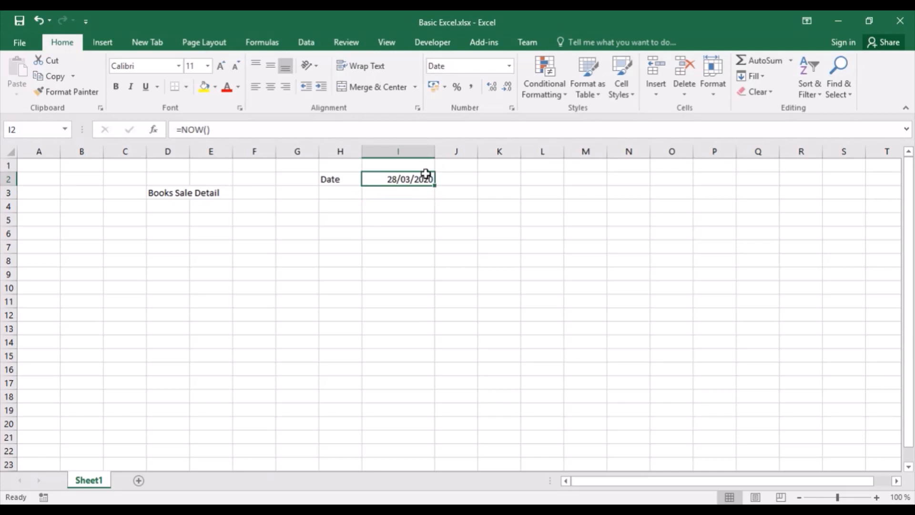
{"action": "double_click", "coordinate": [439, 148]}
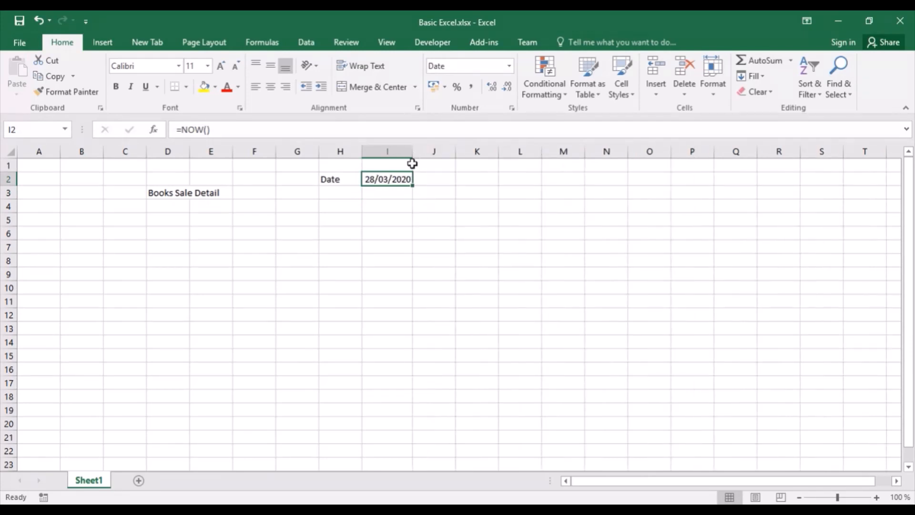
{"action": "left_click", "coordinate": [392, 189]}
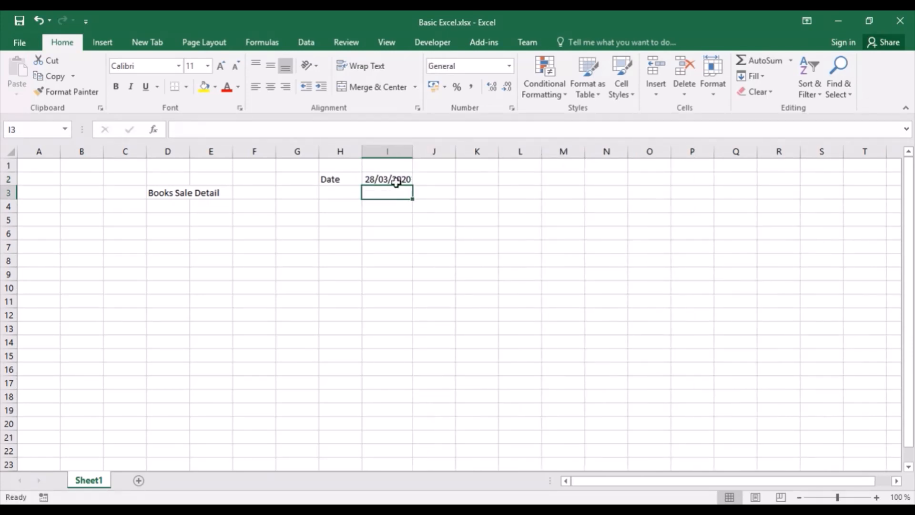
{"action": "left_click", "coordinate": [396, 180]}
{"action": "left_click_drag", "start_coordinate": [415, 155], "coordinate": [434, 157]}
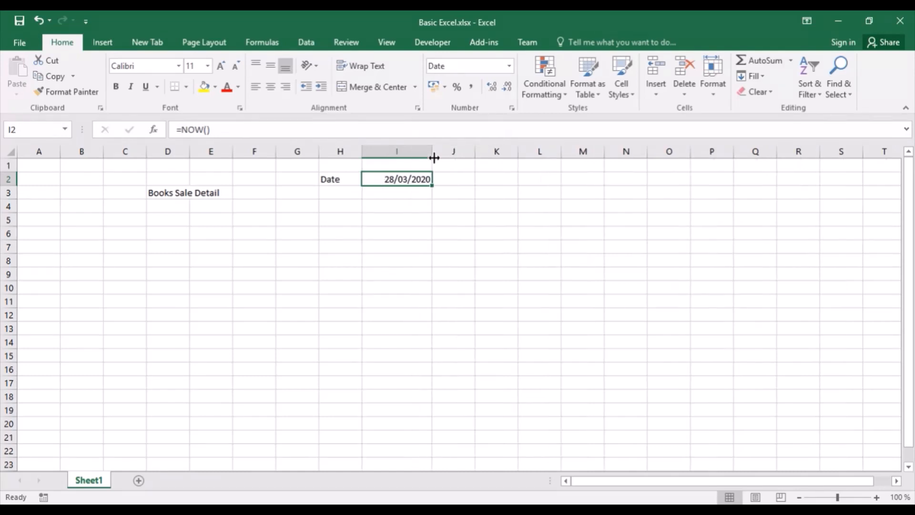
Step: Enter =NOW() in cell I3 below the date and autofit column I to its content
{"action": "left_click", "coordinate": [401, 190]}
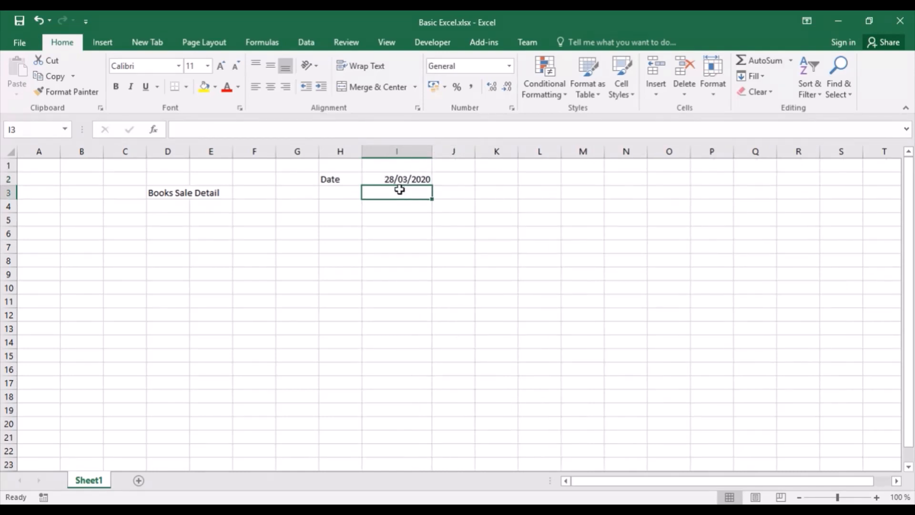
{"action": "type", "text": "="}
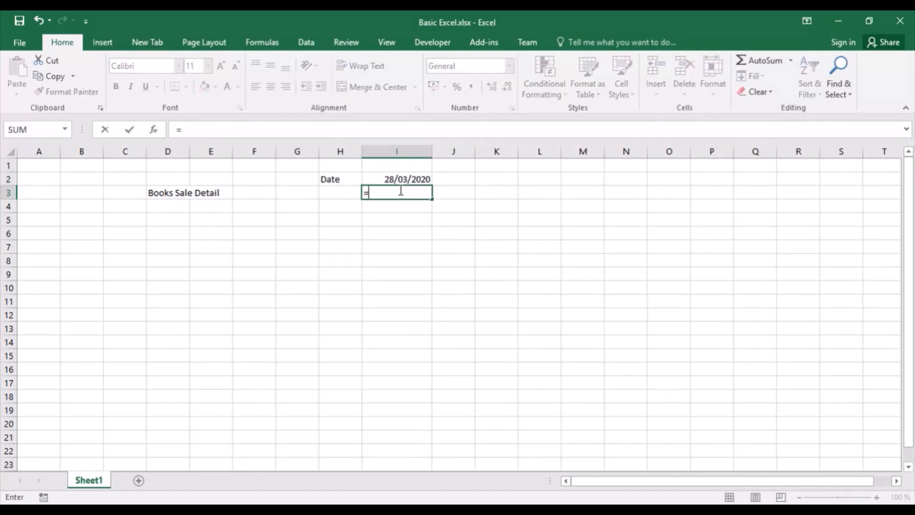
{"action": "type", "text": "now()"}
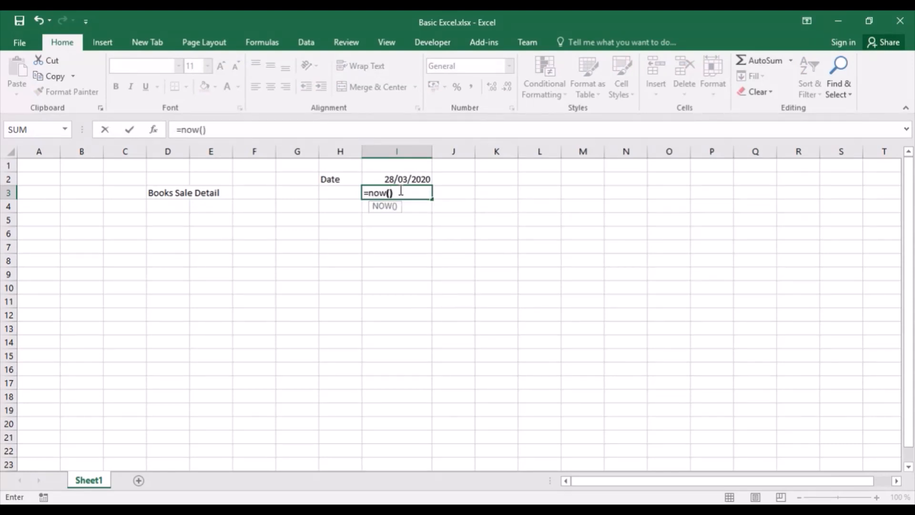
{"action": "key", "text": "Return"}
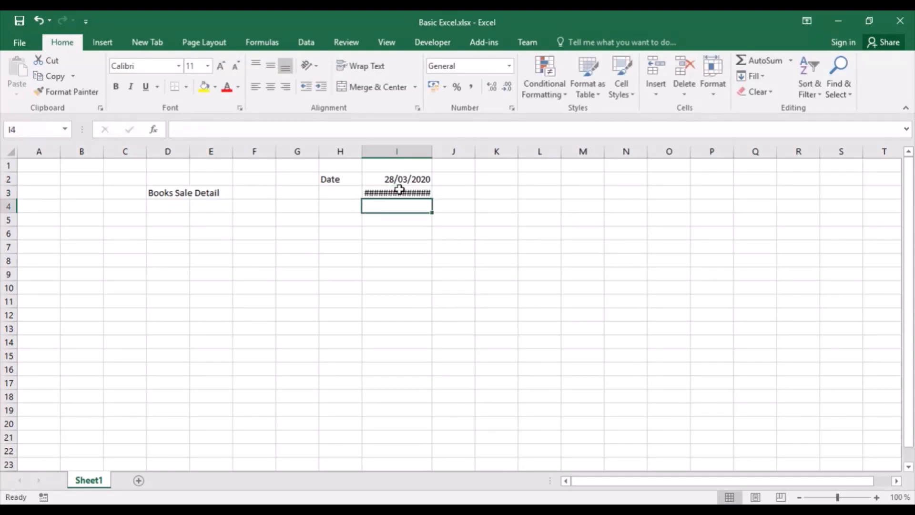
{"action": "left_click", "coordinate": [396, 193]}
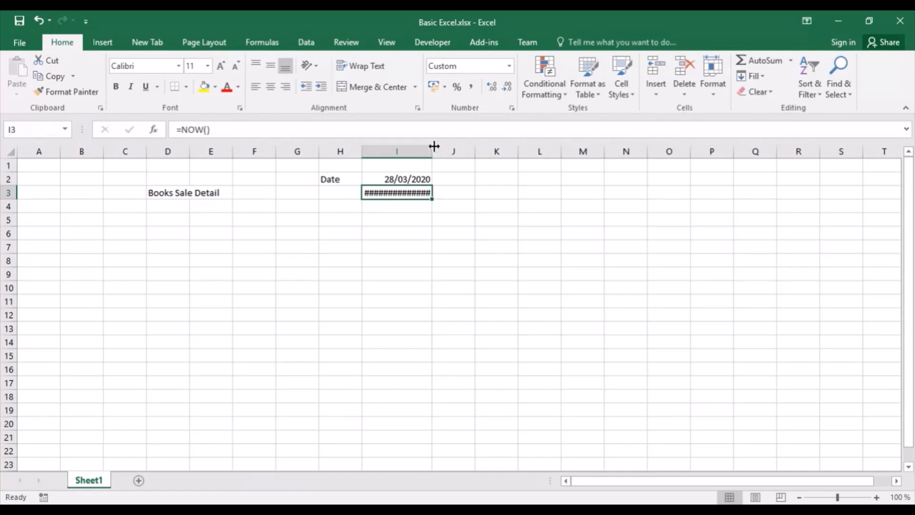
{"action": "double_click", "coordinate": [437, 151]}
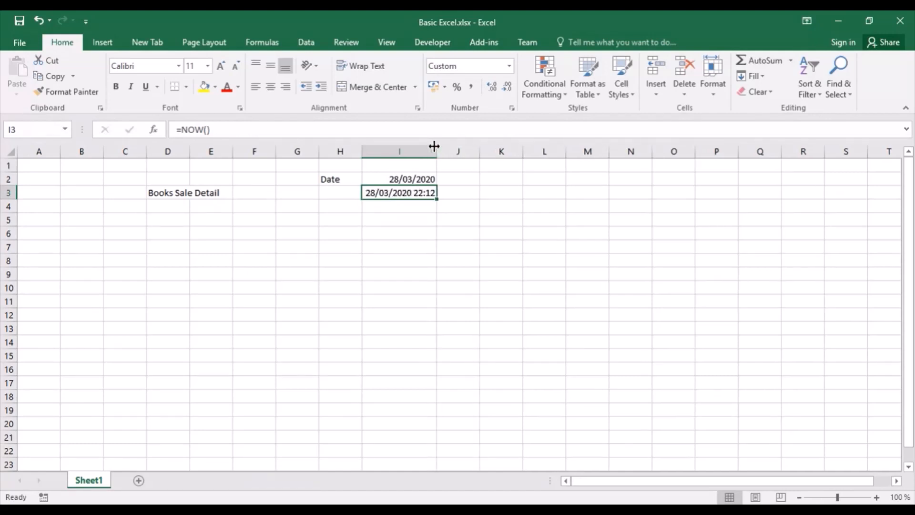
Step: Replace the formula in cell I2 with the fixed date 28-03-2020 and clear the NOW formula from I3
{"action": "left_click", "coordinate": [409, 179]}
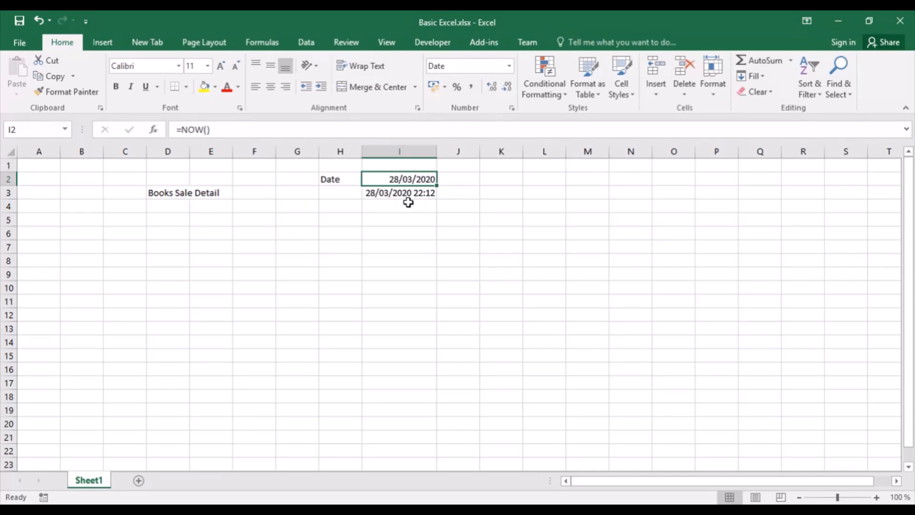
{"action": "key", "text": "Down"}
{"action": "key", "text": "Up"}
{"action": "type", "text": "2"}
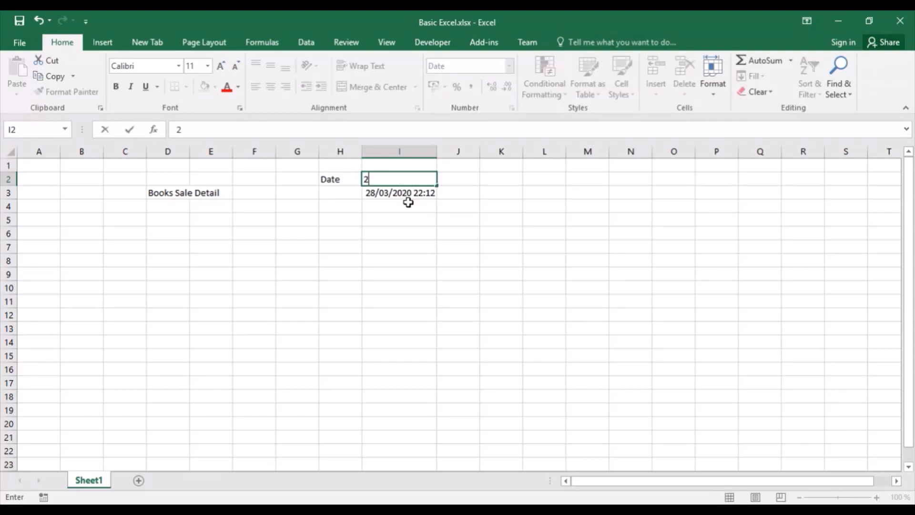
{"action": "type", "text": "8-03-2020"}
{"action": "key", "text": "Return"}
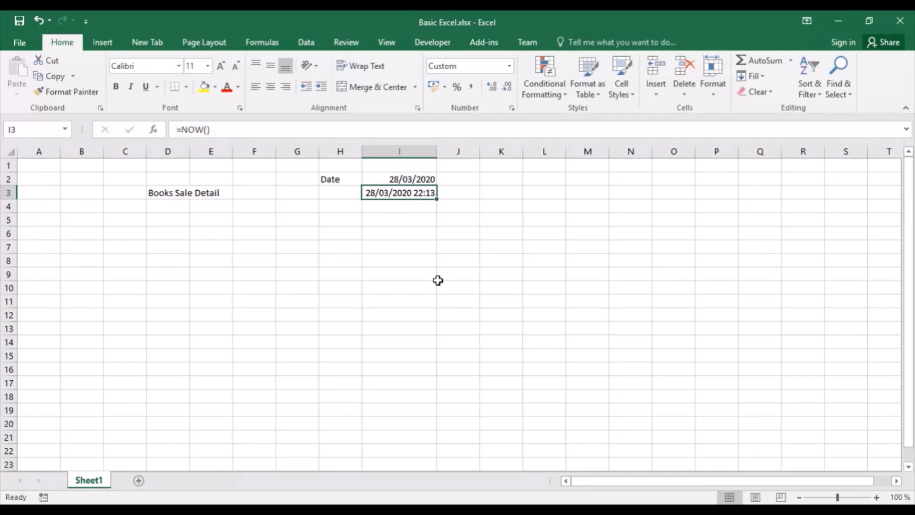
{"action": "key", "text": "Delete"}
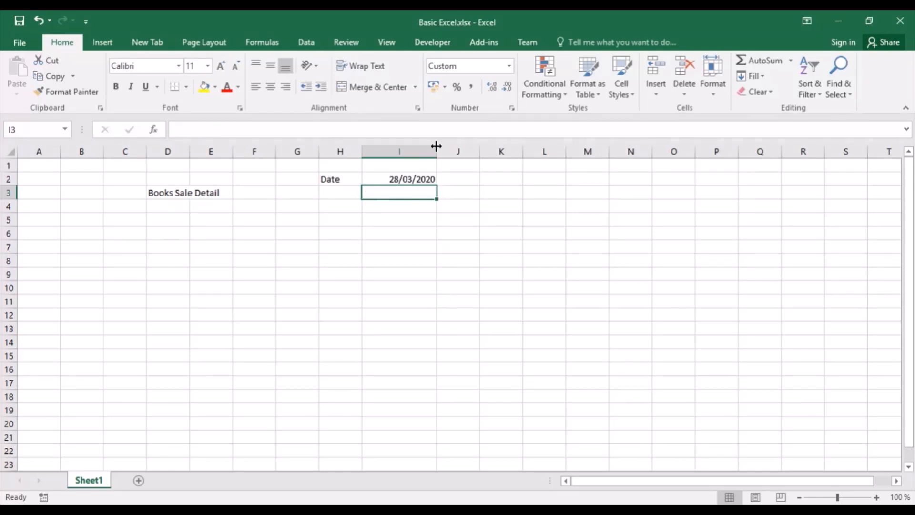
Step: Re-enter the date 28-03-2020 in cell I2 and autofit column I to it
{"action": "left_click", "coordinate": [404, 174]}
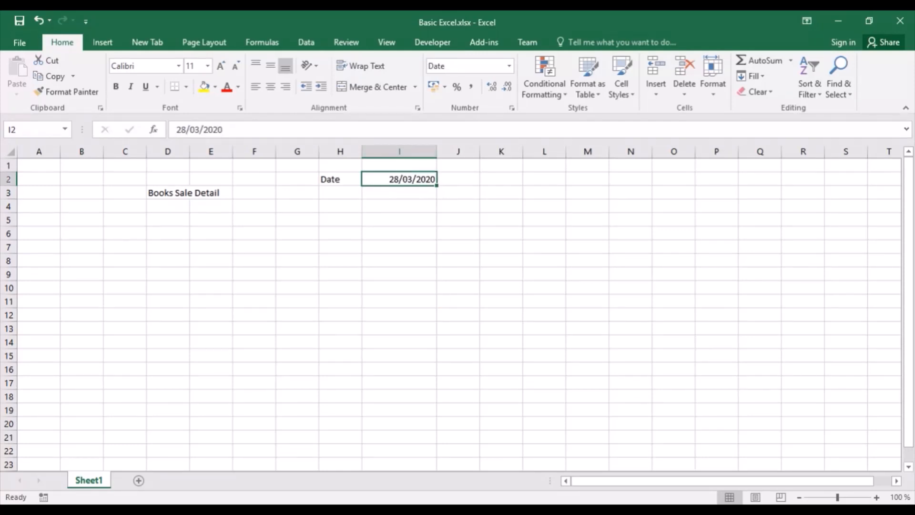
{"action": "type", "text": "28"}
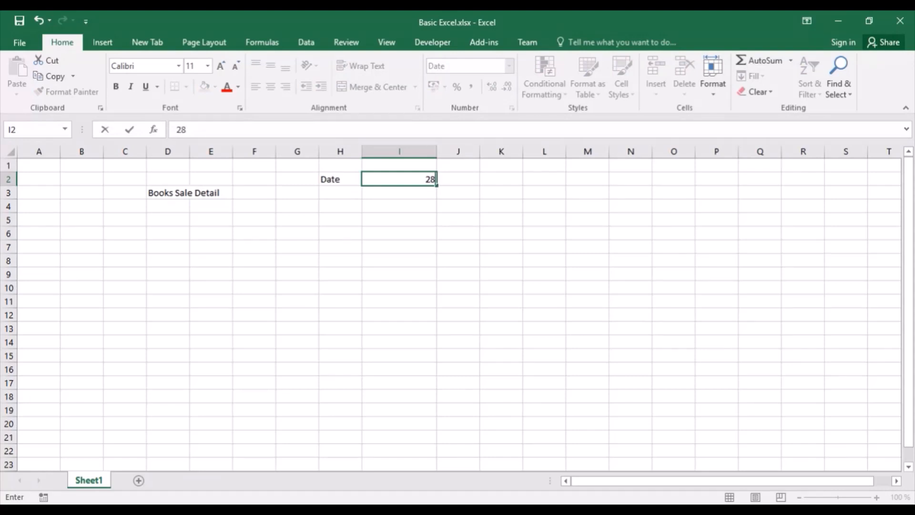
{"action": "type", "text": "-03-2020"}
{"action": "key", "text": "Return"}
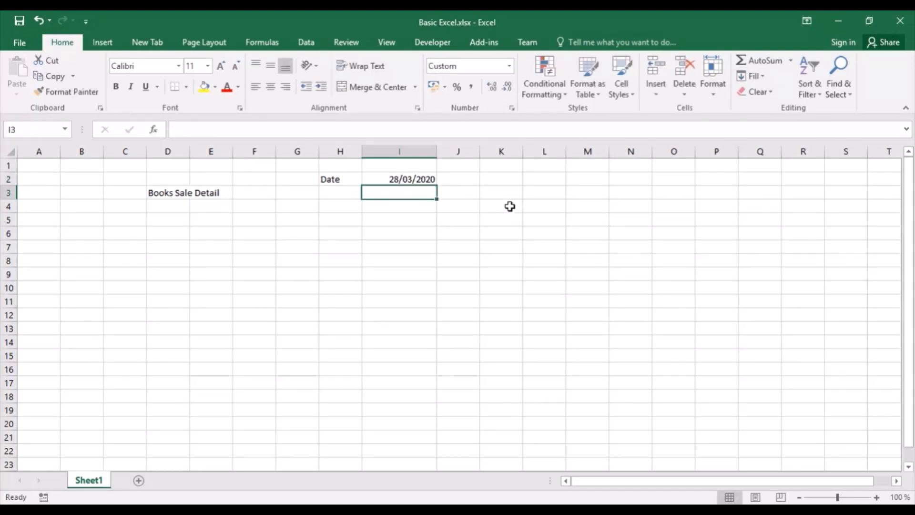
{"action": "double_click", "coordinate": [438, 151]}
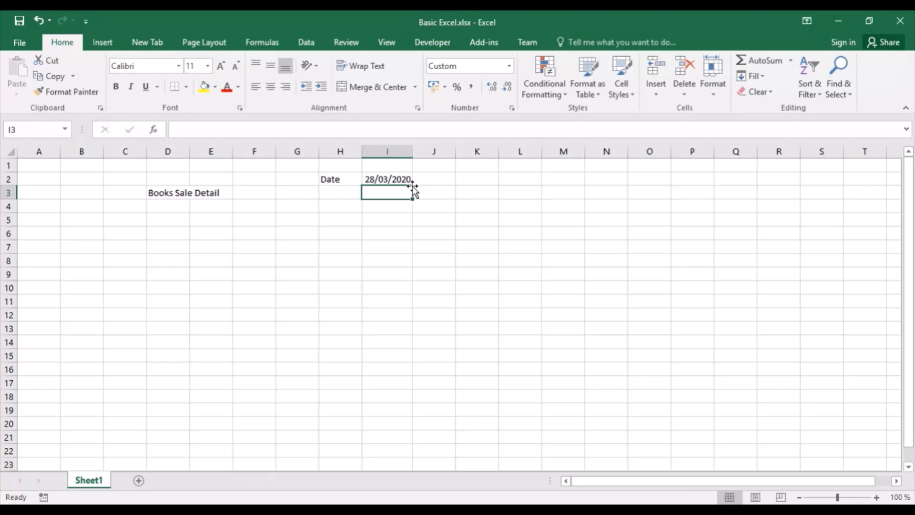
{"action": "left_click", "coordinate": [372, 179]}
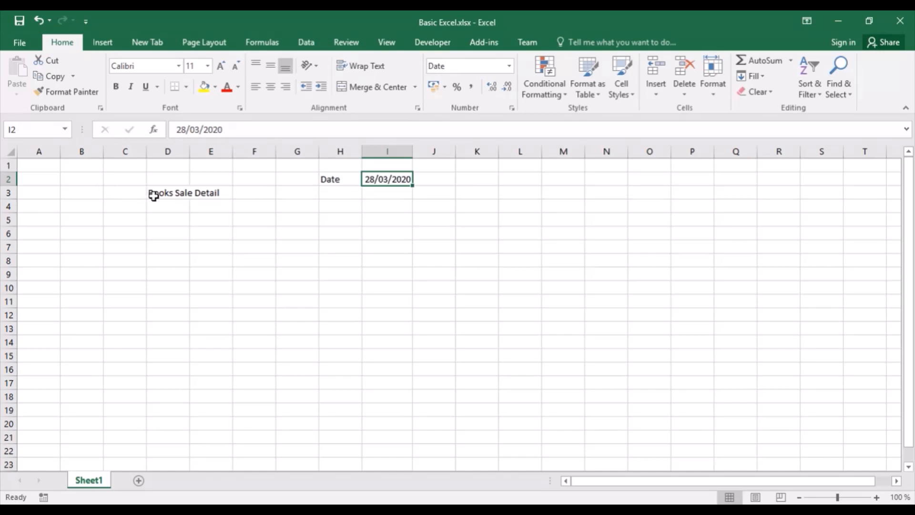
Step: Enter the column heading SR NO. in cell D6, below the Books Sale Detail title
{"action": "left_click", "coordinate": [154, 196]}
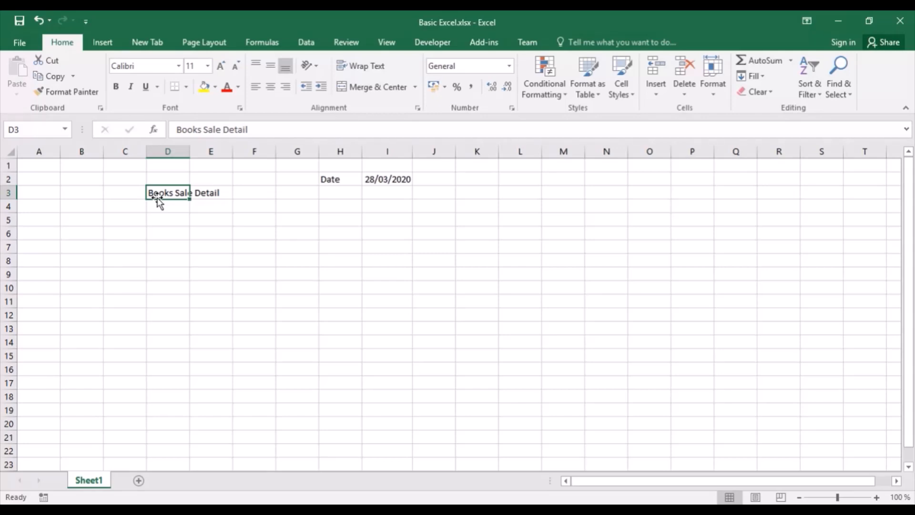
{"action": "left_click", "coordinate": [186, 224]}
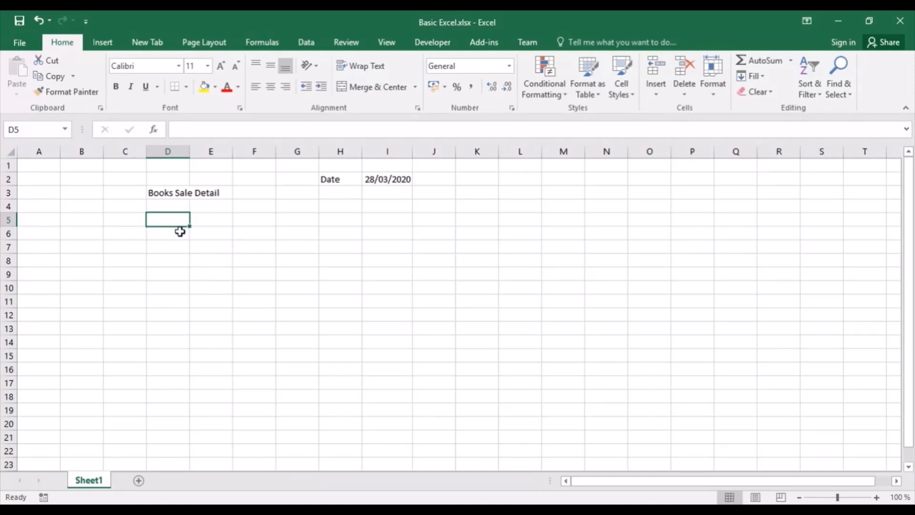
{"action": "left_click", "coordinate": [180, 232]}
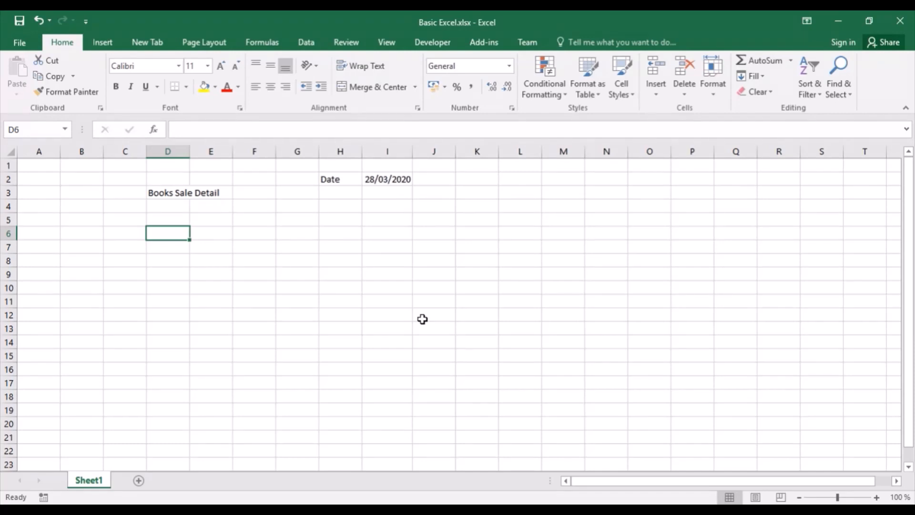
{"action": "type", "text": "SR"}
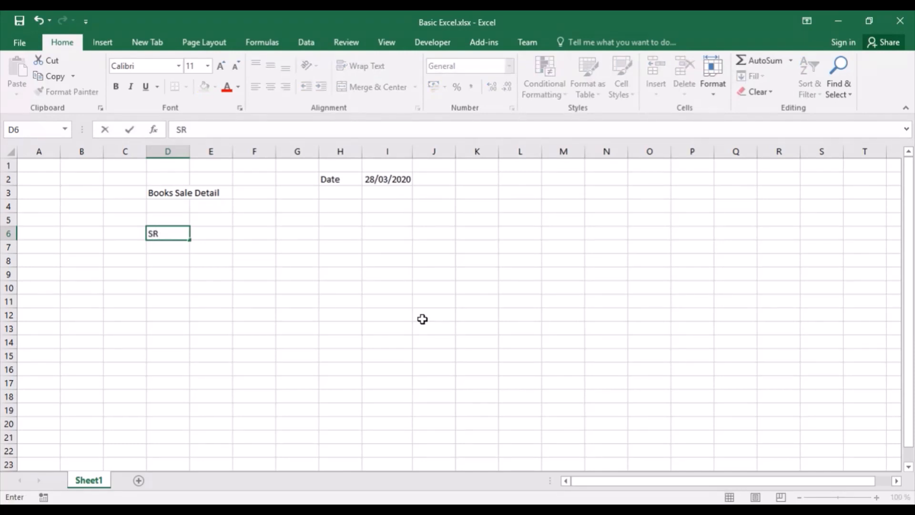
{"action": "type", "text": " NO>"}
{"action": "key", "text": "BackSpace"}
{"action": "type", "text": "."}
{"action": "key", "text": "Tab"}
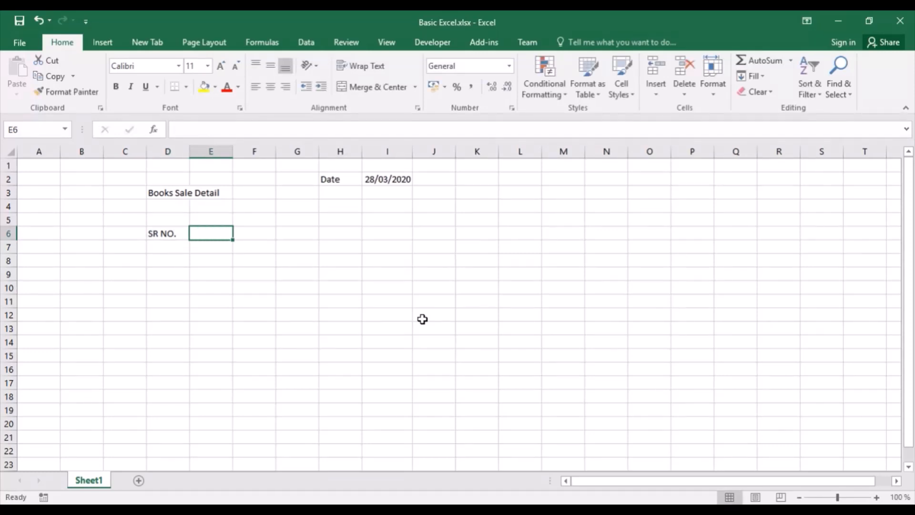
Step: Enter the heading Customer Name in cell E6 and autofit column E to fit it
{"action": "type", "text": "C"}
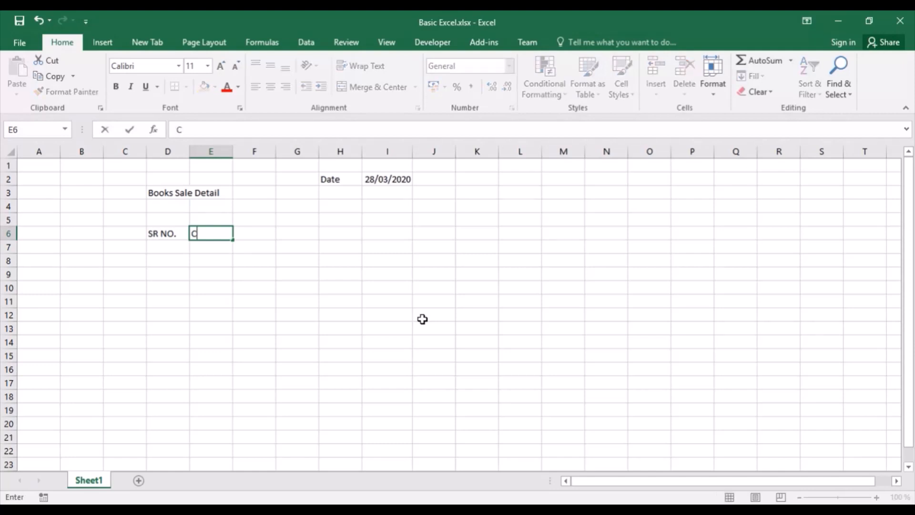
{"action": "type", "text": "ustomer Name"}
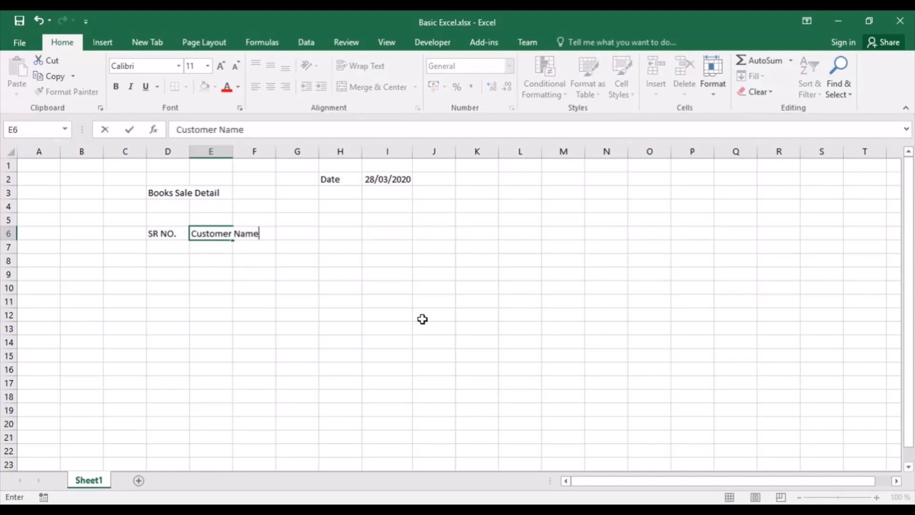
{"action": "key", "text": "ctrl+Return"}
{"action": "key", "text": "Tab"}
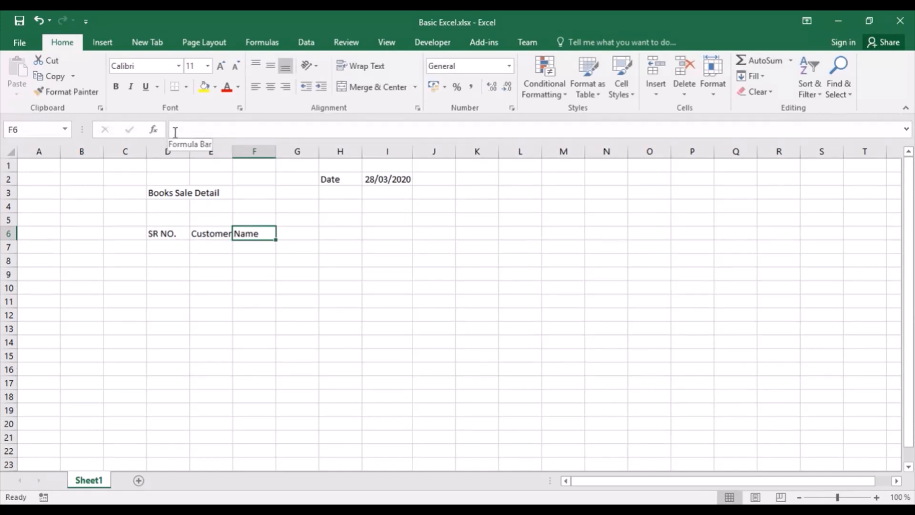
{"action": "double_click", "coordinate": [233, 149]}
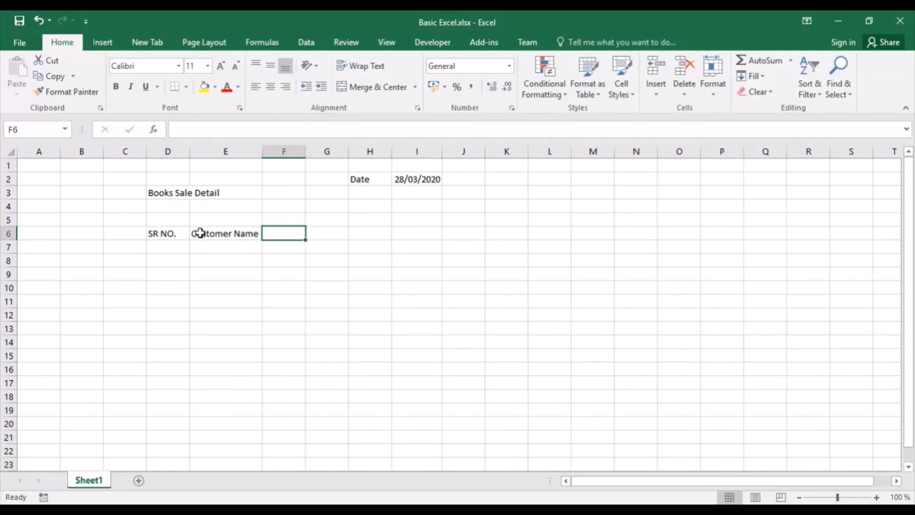
{"action": "left_click", "coordinate": [226, 232]}
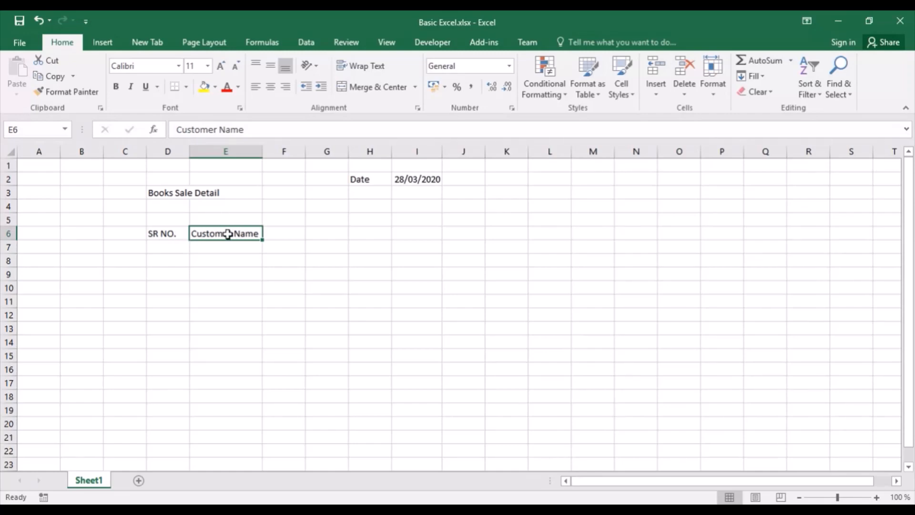
{"action": "left_click", "coordinate": [267, 234]}
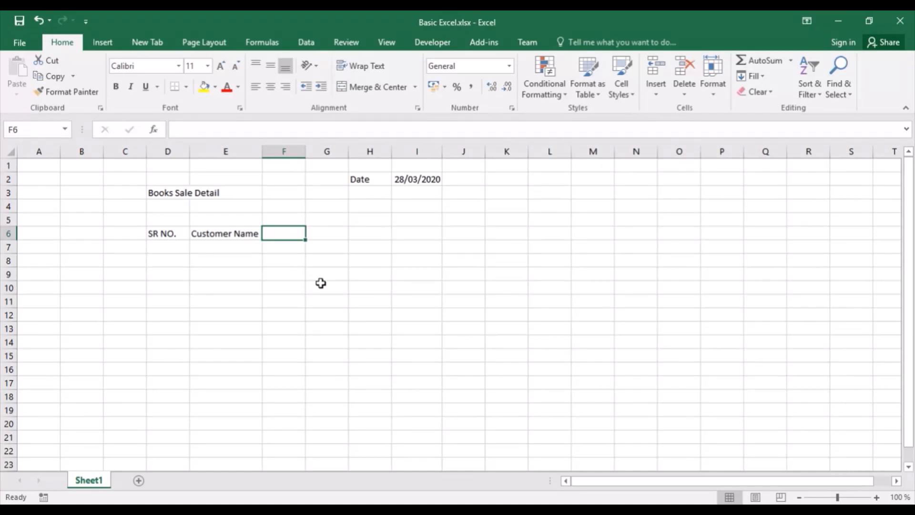
Step: Enter the heading Book Name in cell F6 and autofit column F to it
{"action": "type", "text": "Book N"}
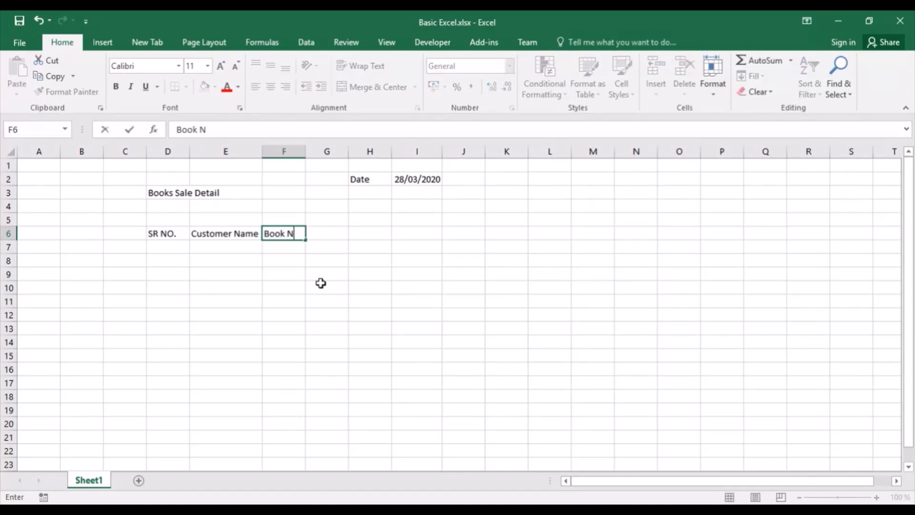
{"action": "type", "text": "ame"}
{"action": "key", "text": "Tab"}
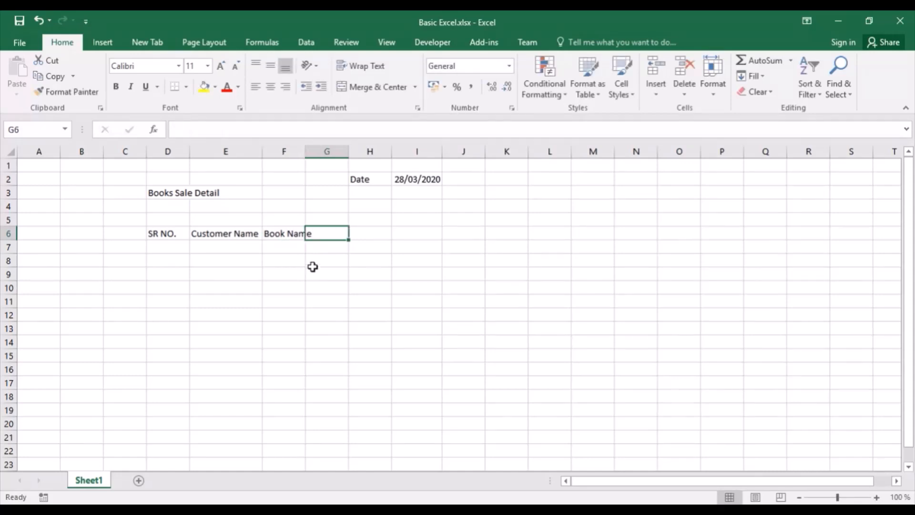
{"action": "double_click", "coordinate": [306, 152]}
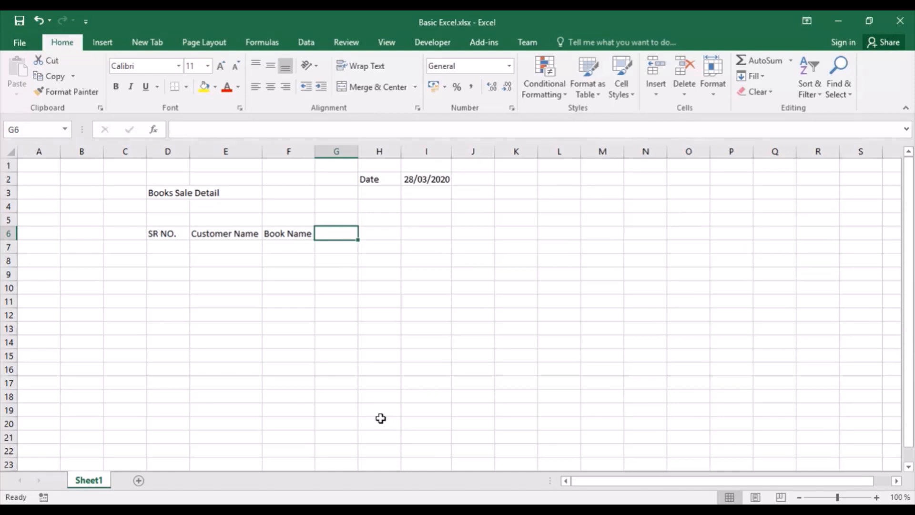
Step: Enter the heading Quantity in cell G6, after Book Name
{"action": "type", "text": "QTY"}
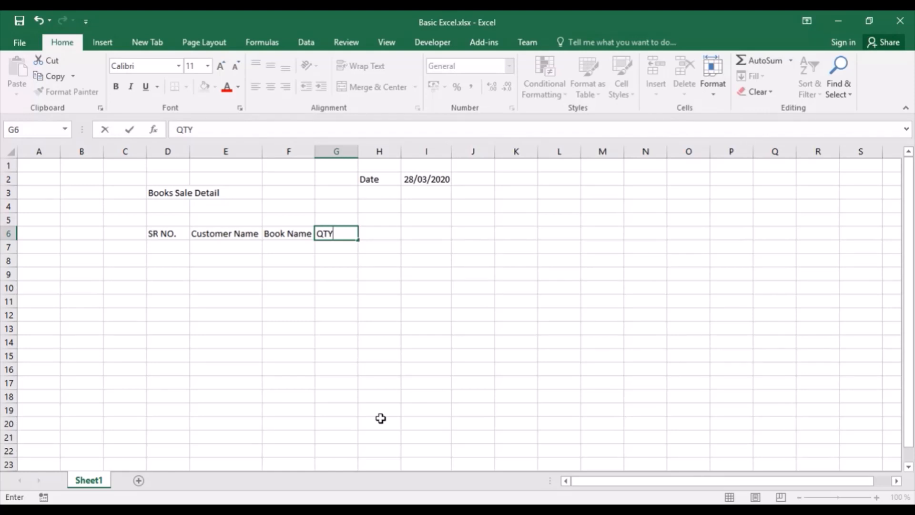
{"action": "key", "text": "BackSpace"}
{"action": "key", "text": "BackSpace"}
{"action": "type", "text": "uantity"}
{"action": "key", "text": "Return"}
{"action": "key", "text": "Up"}
{"action": "key", "text": "Right"}
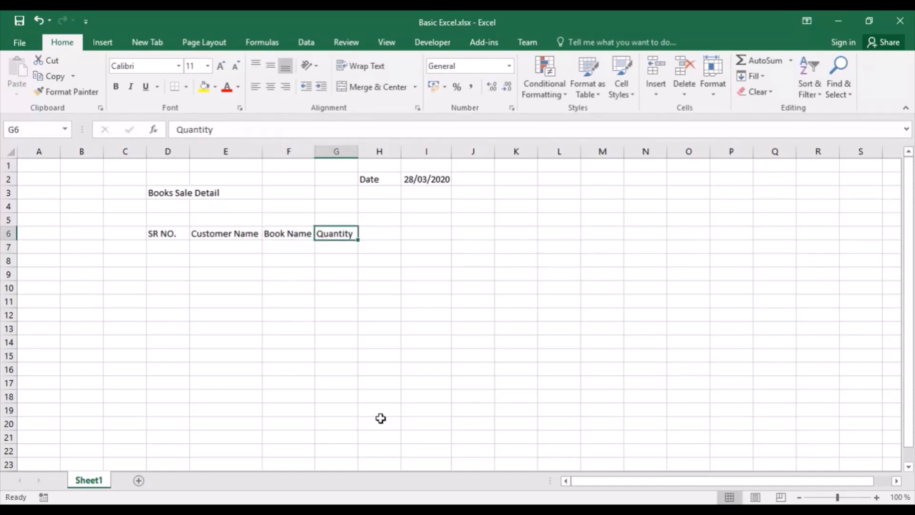
Step: Enter the headings Rate in cell H6 and Value in cell I6
{"action": "key", "text": "Right"}
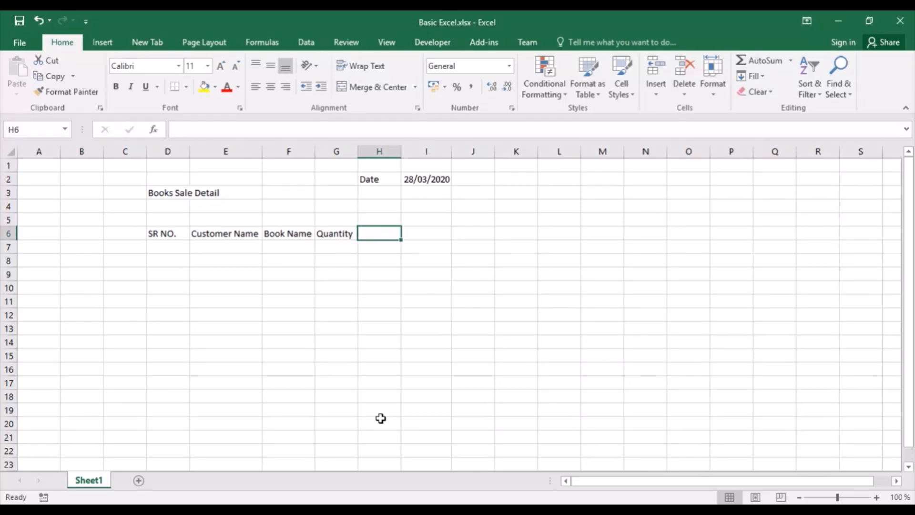
{"action": "type", "text": "Rate"}
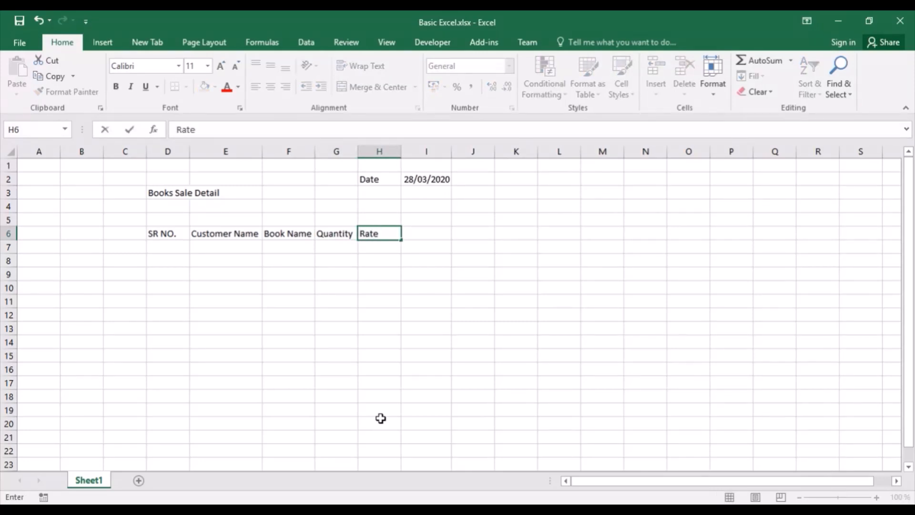
{"action": "key", "text": "Tab"}
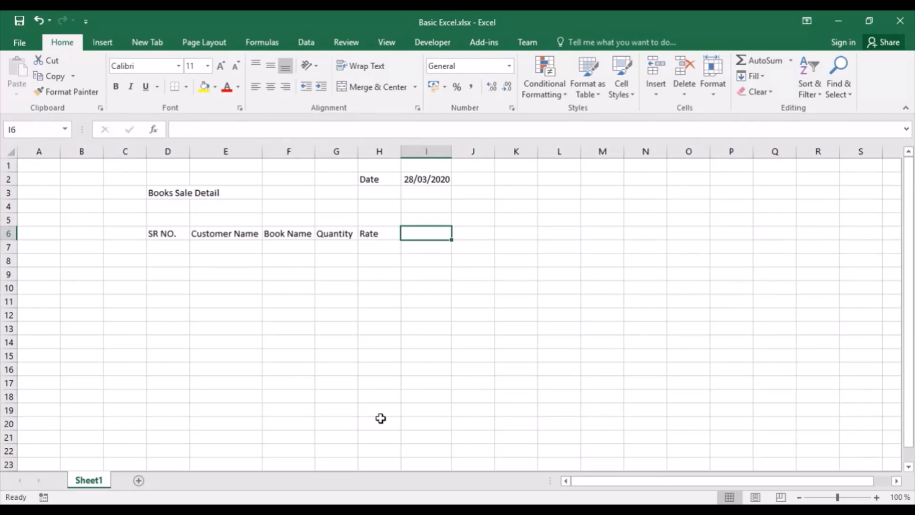
{"action": "type", "text": "V"}
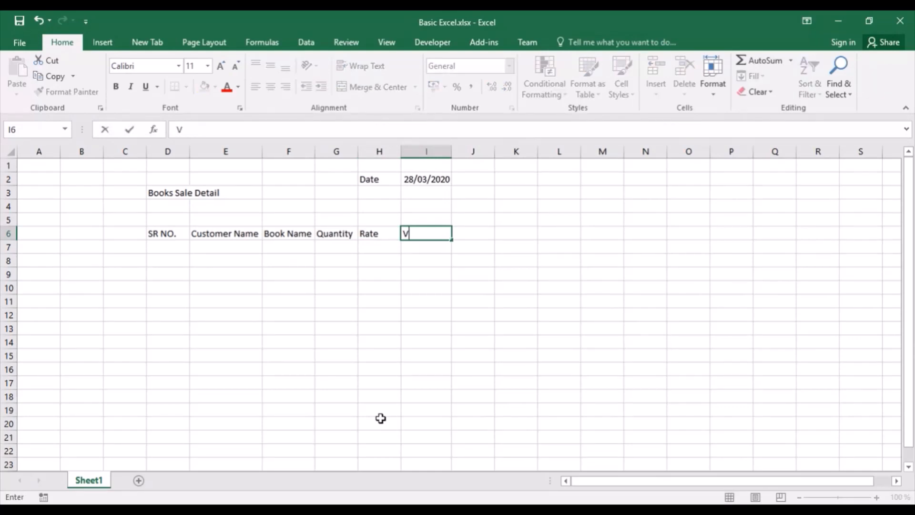
{"action": "type", "text": "alue"}
{"action": "key", "text": "Return"}
{"action": "key", "text": "Up"}
{"action": "type", "text": "0"}
{"action": "key", "text": "Tab"}
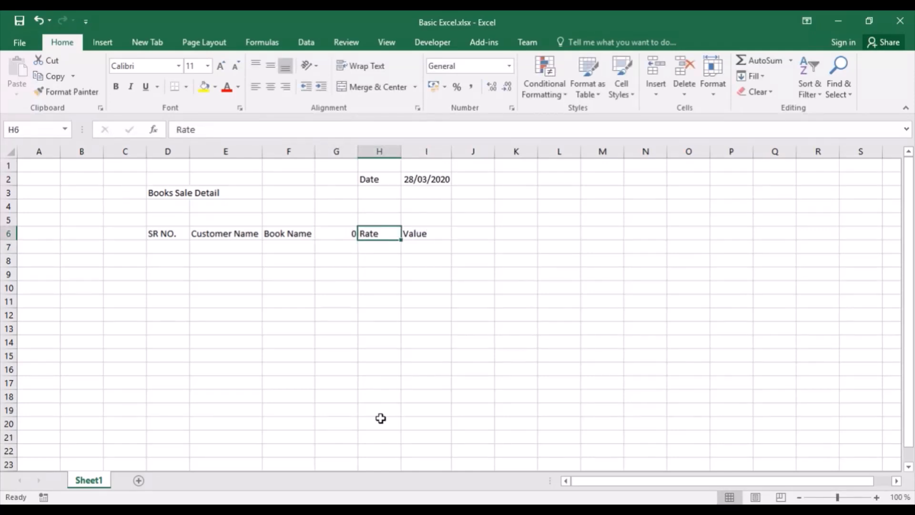
{"action": "key", "text": "ctrl+z"}
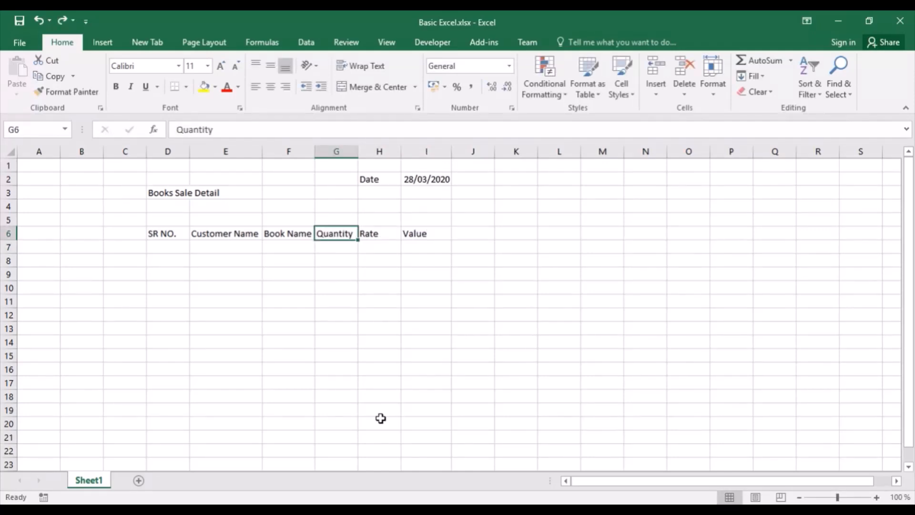
{"action": "key", "text": "Right"}
{"action": "key", "text": "Right"}
{"action": "key", "text": "Down"}
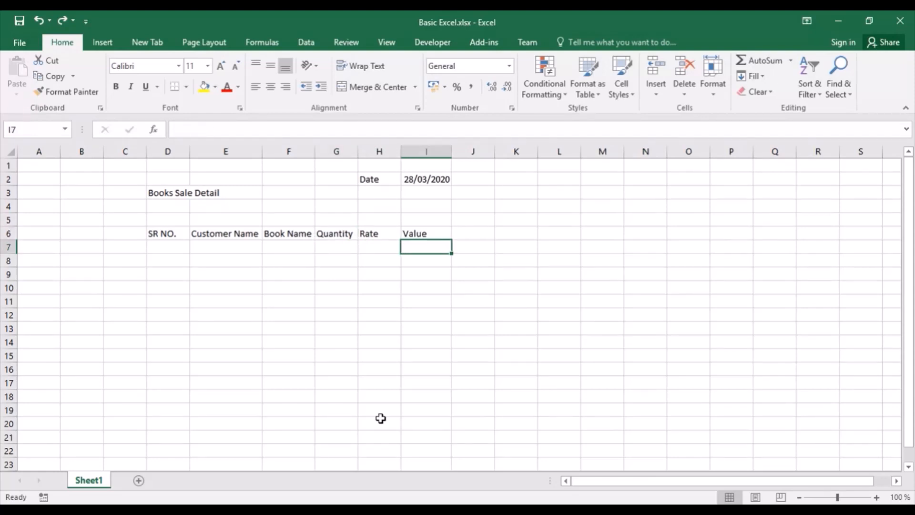
{"action": "key", "text": "Down"}
{"action": "key", "text": "Left"}
{"action": "key", "text": "Left"}
{"action": "key", "text": "Left"}
{"action": "key", "text": "Left"}
{"action": "key", "text": "Left"}
{"action": "key", "text": "Left"}
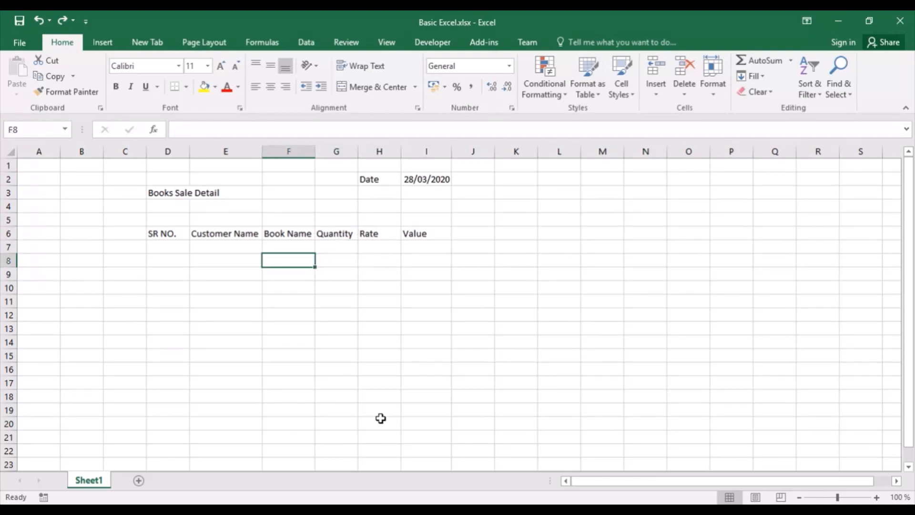
{"action": "key", "text": "Up"}
{"action": "key", "text": "Right"}
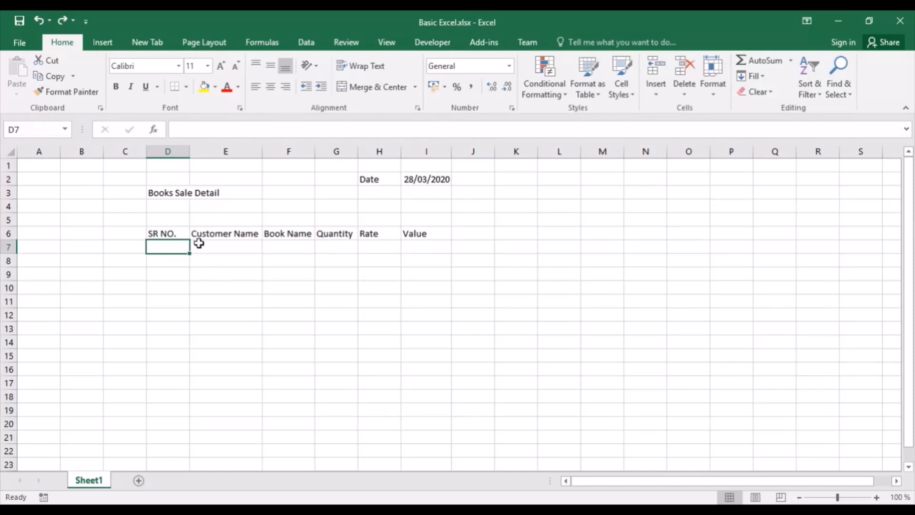
Step: Change the first column heading in cell D6 to Sr No
{"action": "double_click", "coordinate": [156, 233]}
{"action": "key", "text": "Delete"}
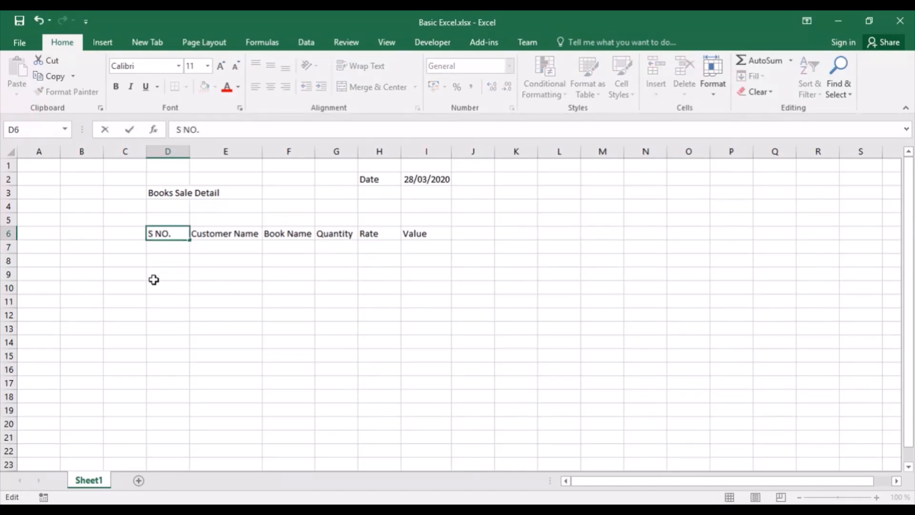
{"action": "type", "text": "r"}
{"action": "left_click", "coordinate": [166, 232]}
{"action": "key", "text": "Delete"}
{"action": "type", "text": "o"}
{"action": "left_click", "coordinate": [157, 245]}
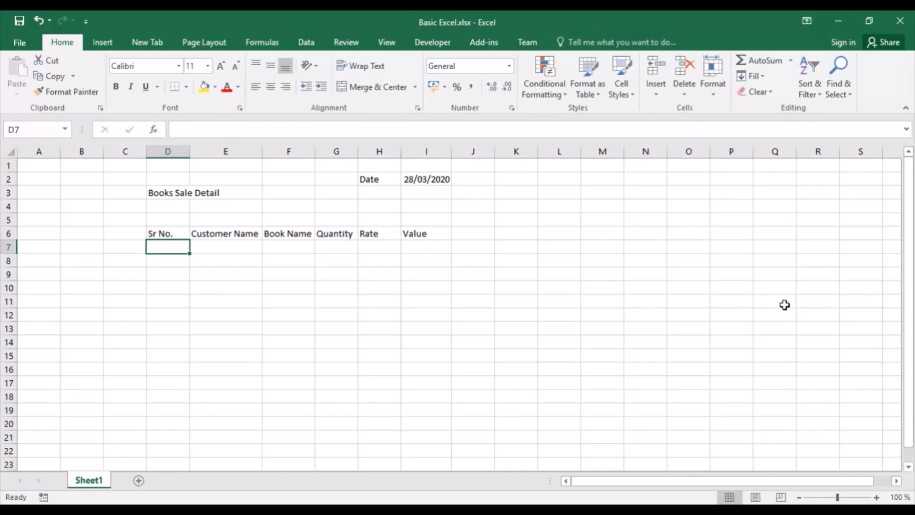
Step: Enter the serial numbers 1, 2 and 3 in cells D7 to D9 under Sr No
{"action": "type", "text": "1"}
{"action": "key", "text": "Return"}
{"action": "type", "text": "2"}
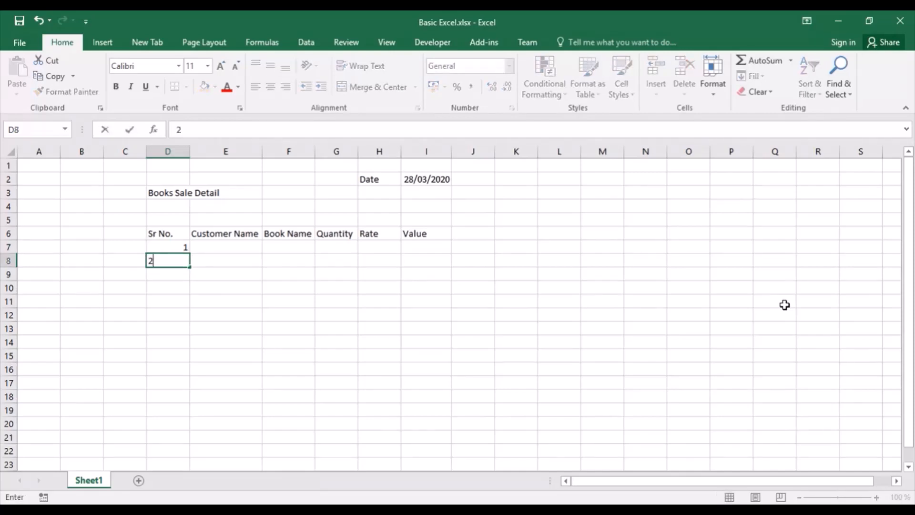
{"action": "key", "text": "Return"}
{"action": "type", "text": "3"}
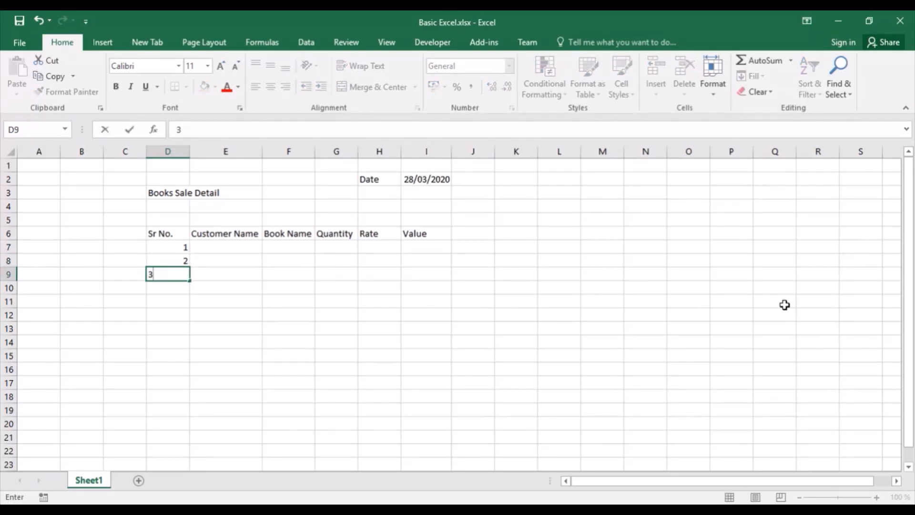
{"action": "key", "text": "Return"}
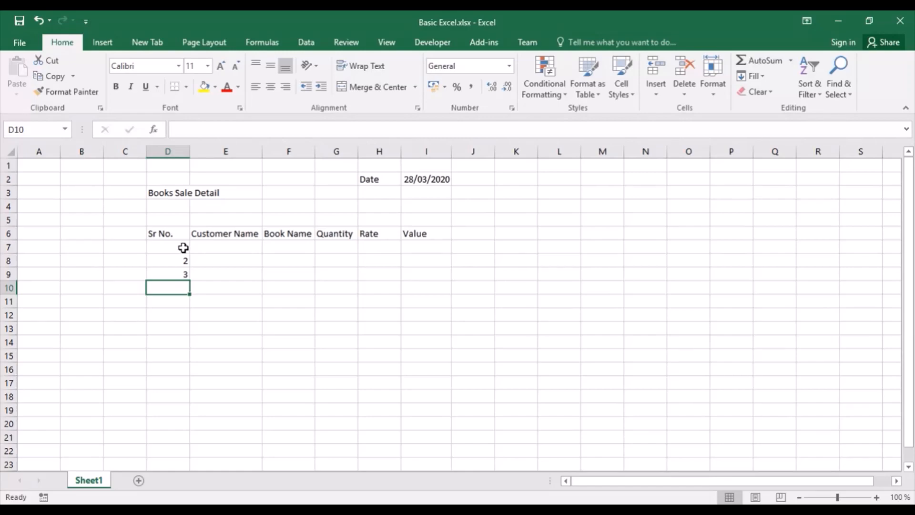
Step: Extend the serial number series from D7:D9 down to 10 in cell D16
{"action": "left_click_drag", "start_coordinate": [183, 247], "coordinate": [174, 268]}
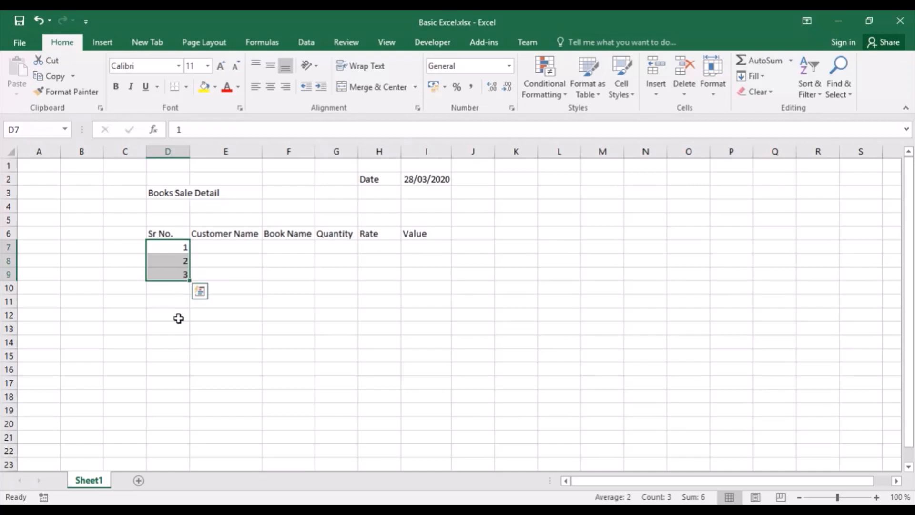
{"action": "left_click", "coordinate": [179, 303]}
{"action": "left_click_drag", "start_coordinate": [178, 248], "coordinate": [180, 268]}
{"action": "left_click_drag", "start_coordinate": [191, 282], "coordinate": [181, 372]}
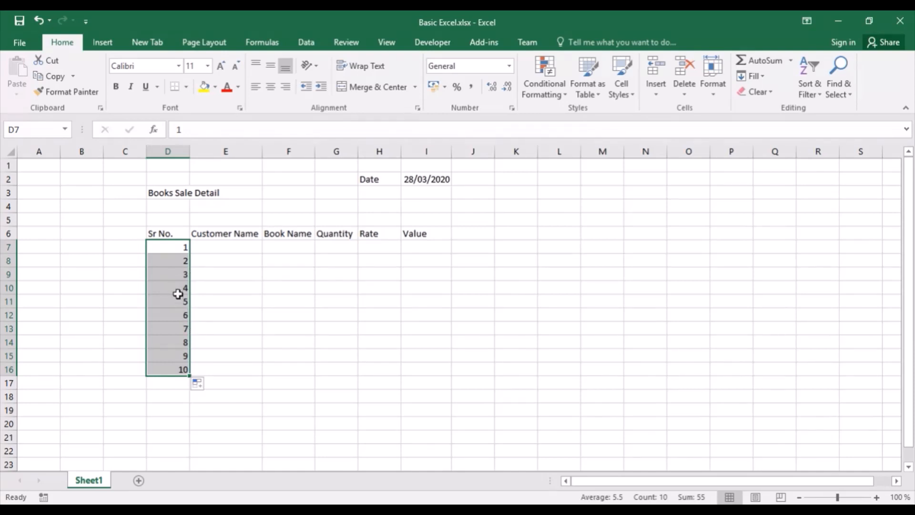
Step: Enter the sample values 10, 20, 30 and 40 in cells C7 to C10
{"action": "left_click", "coordinate": [182, 251]}
{"action": "left_click", "coordinate": [180, 263]}
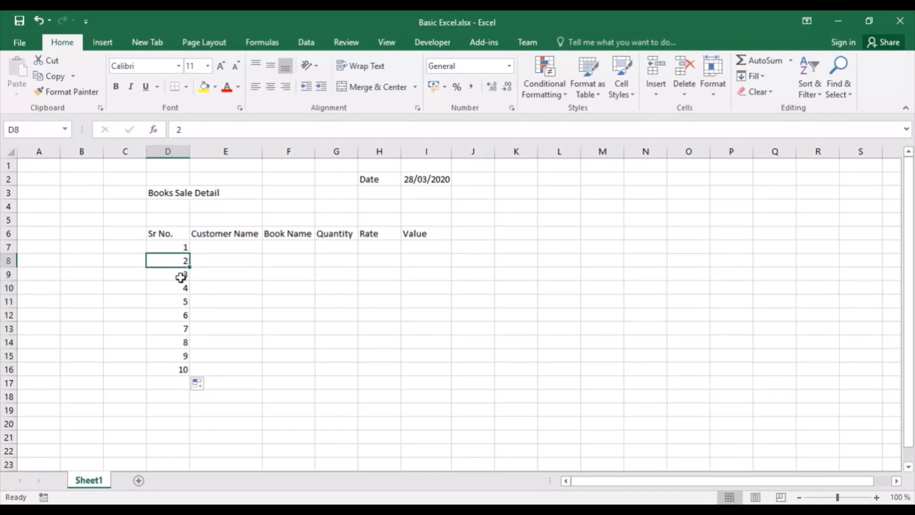
{"action": "left_click", "coordinate": [182, 276]}
{"action": "left_click", "coordinate": [147, 248]}
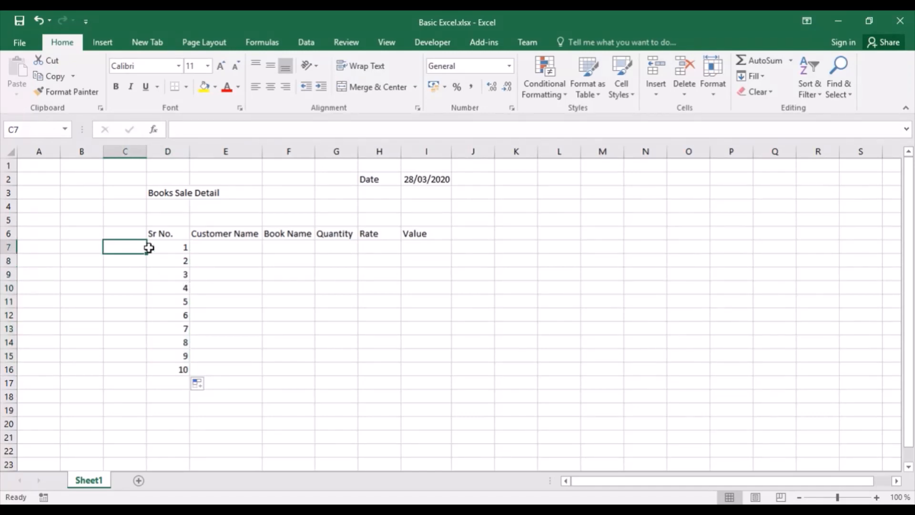
{"action": "type", "text": "10"}
{"action": "key", "text": "Return"}
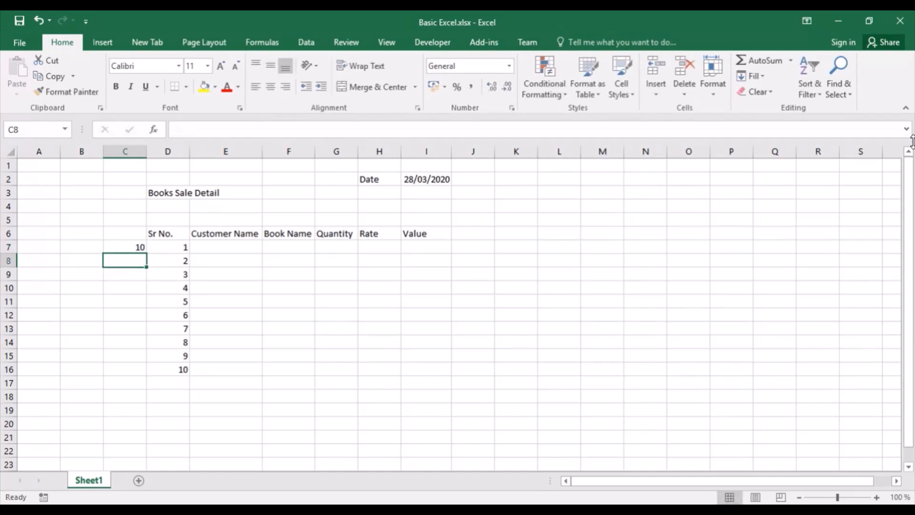
{"action": "type", "text": "20"}
{"action": "key", "text": "Return"}
{"action": "type", "text": "30"}
{"action": "key", "text": "Return"}
{"action": "type", "text": "40"}
{"action": "key", "text": "Return"}
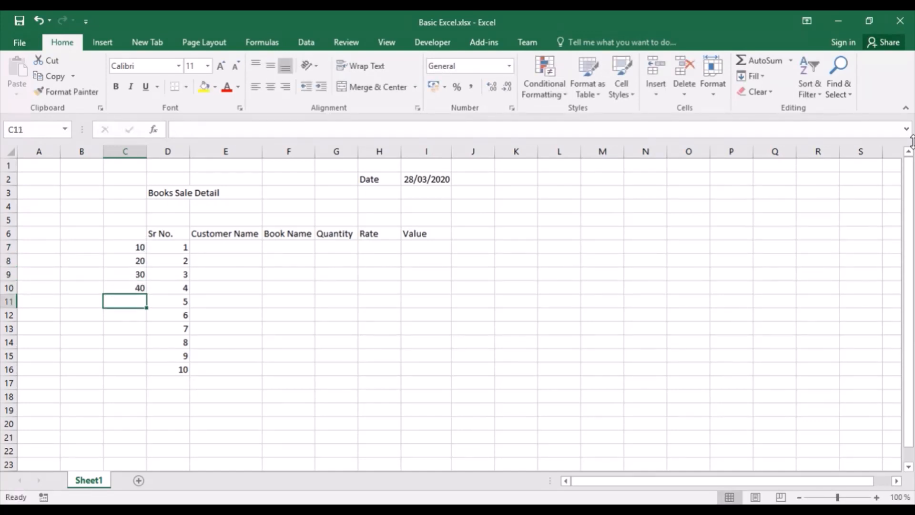
Step: Extend the sample series in column C down to 160 in C22, and delete the whole series
{"action": "left_click", "coordinate": [134, 248]}
{"action": "left_click_drag", "start_coordinate": [134, 248], "coordinate": [133, 285]}
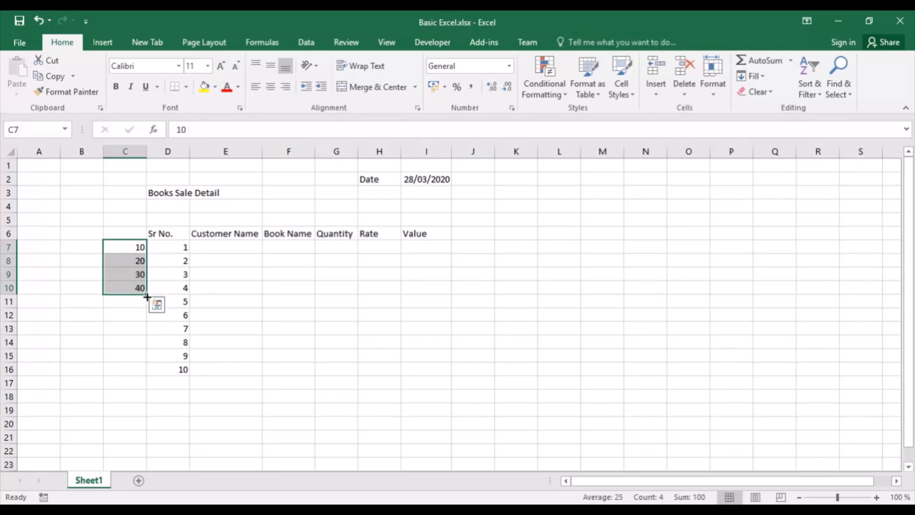
{"action": "left_click_drag", "start_coordinate": [147, 296], "coordinate": [144, 455]}
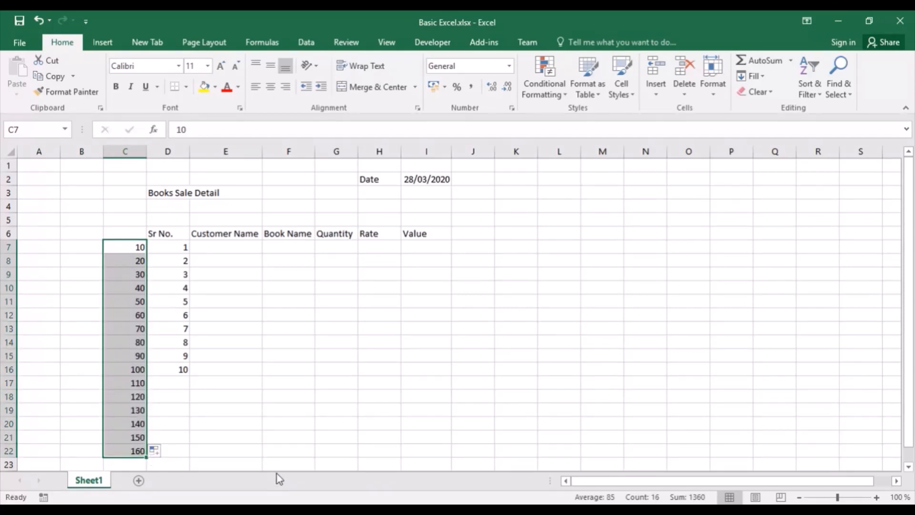
{"action": "key", "text": "Delete"}
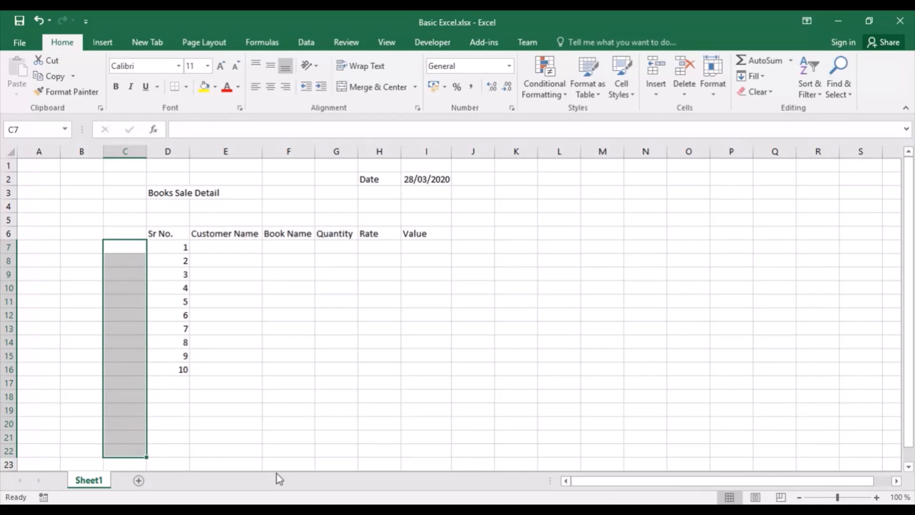
Step: Enter the first three customers' names in cells E7 to E9 under Customer Name
{"action": "left_click_drag", "start_coordinate": [174, 248], "coordinate": [172, 276]}
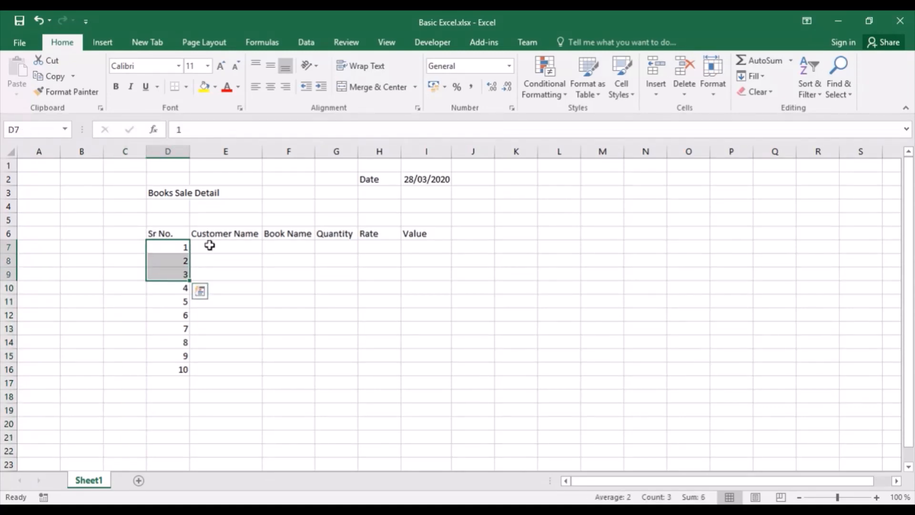
{"action": "left_click", "coordinate": [210, 246]}
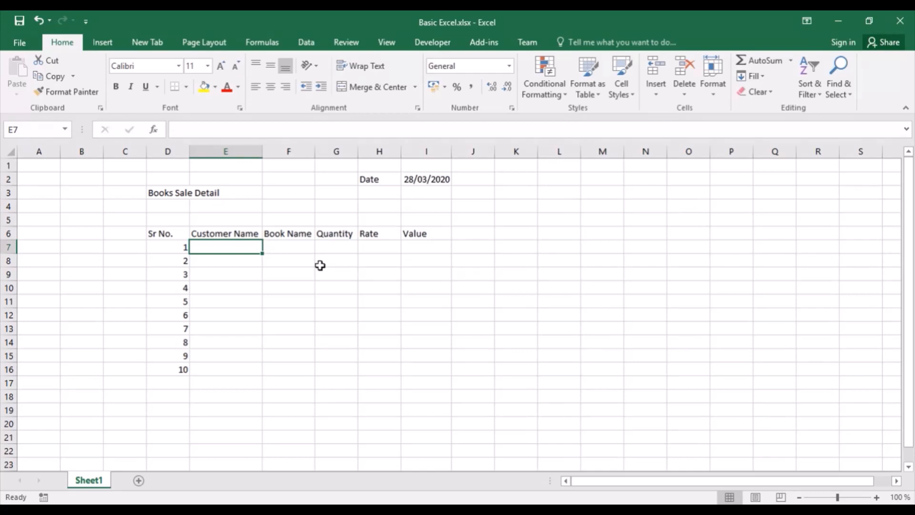
{"action": "type", "text": "U"}
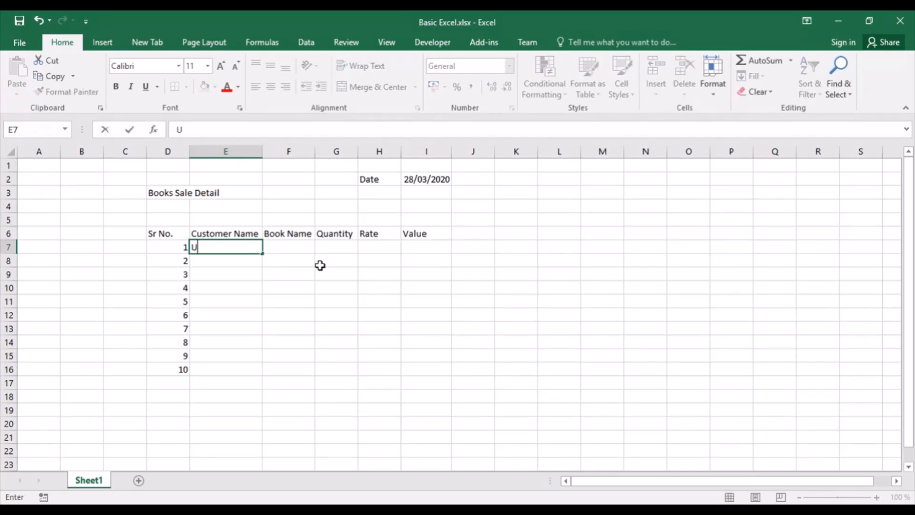
{"action": "type", "text": "sman"}
{"action": "key", "text": "Return"}
{"action": "type", "text": "Bilal"}
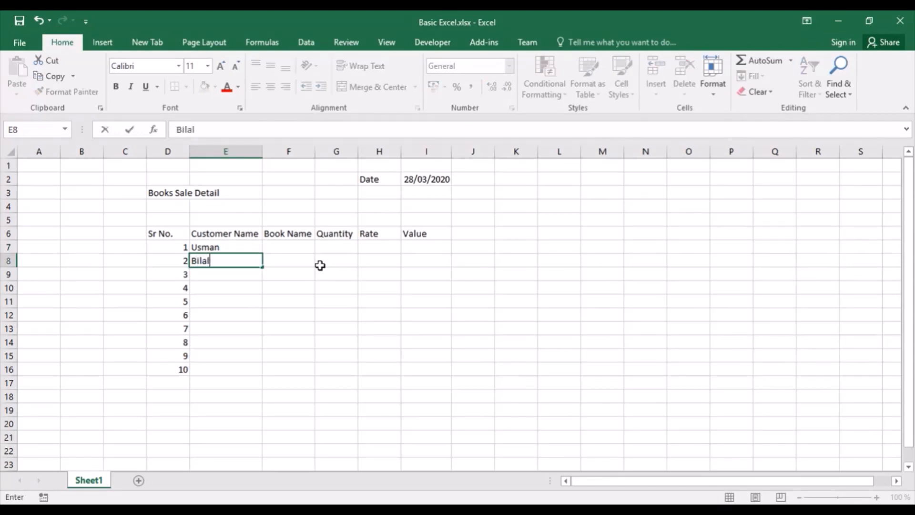
{"action": "key", "text": "Return"}
{"action": "type", "text": "Umar"}
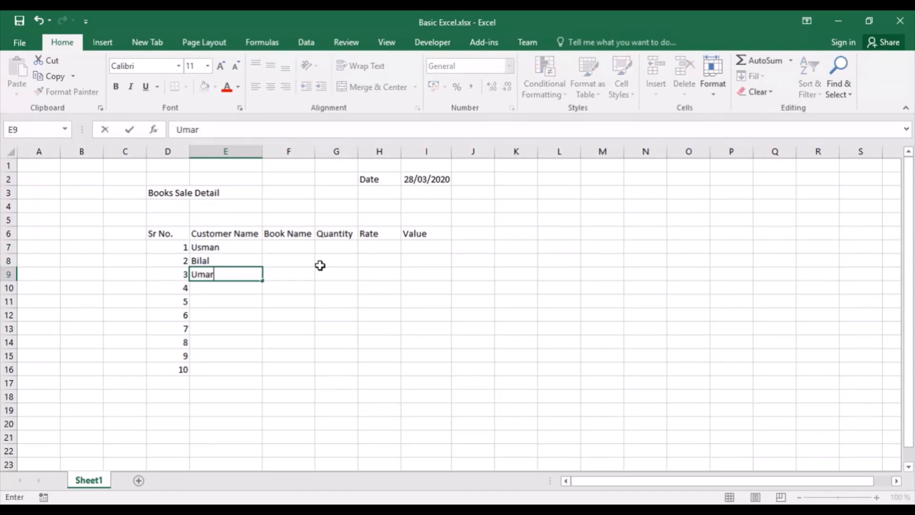
{"action": "key", "text": "Return"}
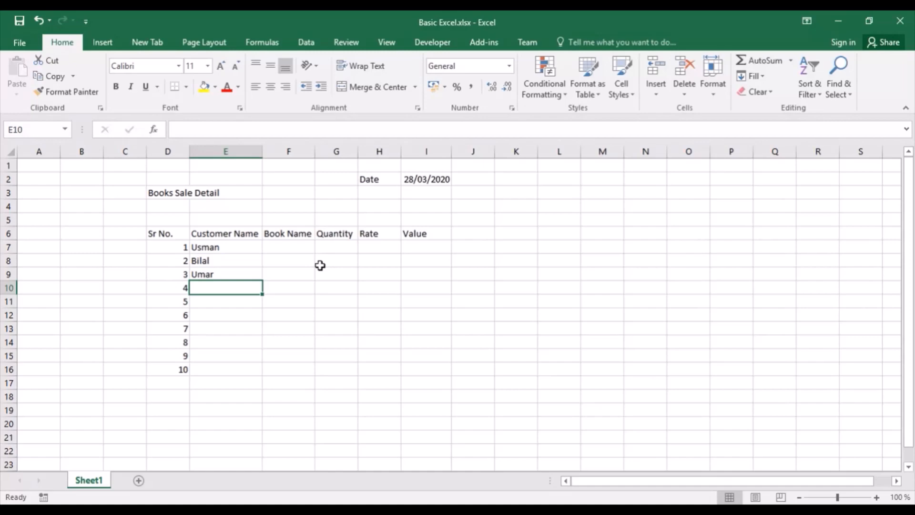
Step: Enter a new customer's name in E10 and repeat the names from E7 and E8 in cells E11 and E12
{"action": "type", "text": "Sahahzad"}
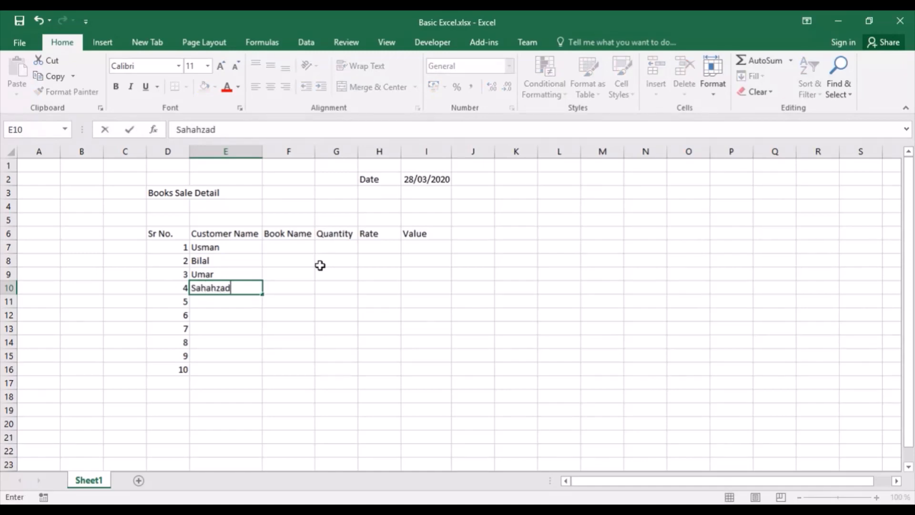
{"action": "key", "text": "Return"}
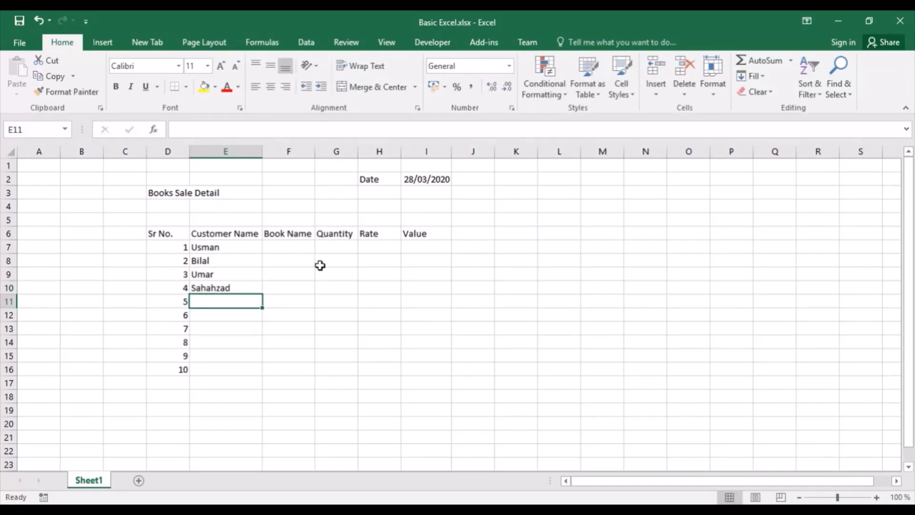
{"action": "type", "text": "Usman"}
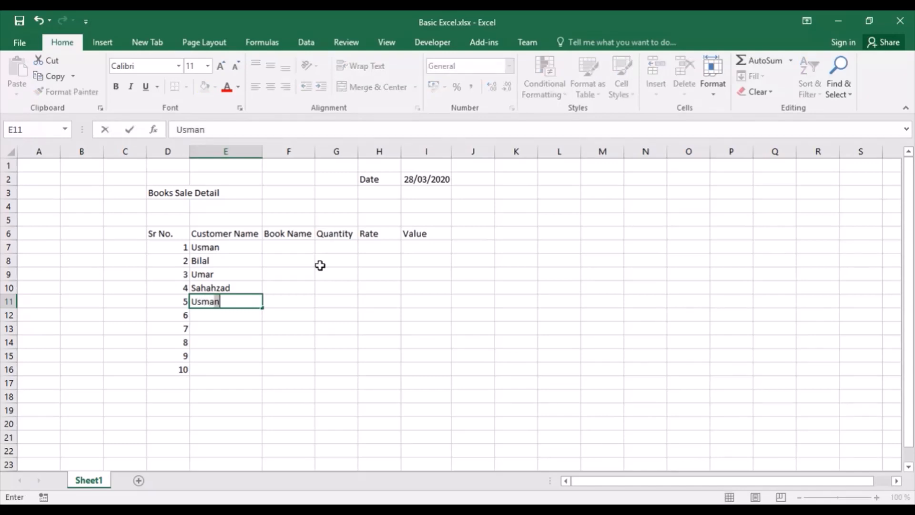
{"action": "key", "text": "Return"}
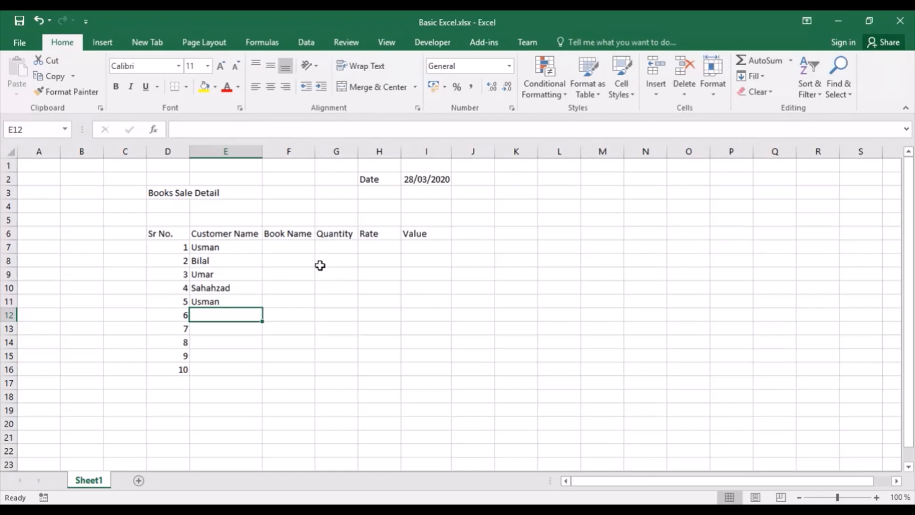
{"action": "type", "text": "bilal"}
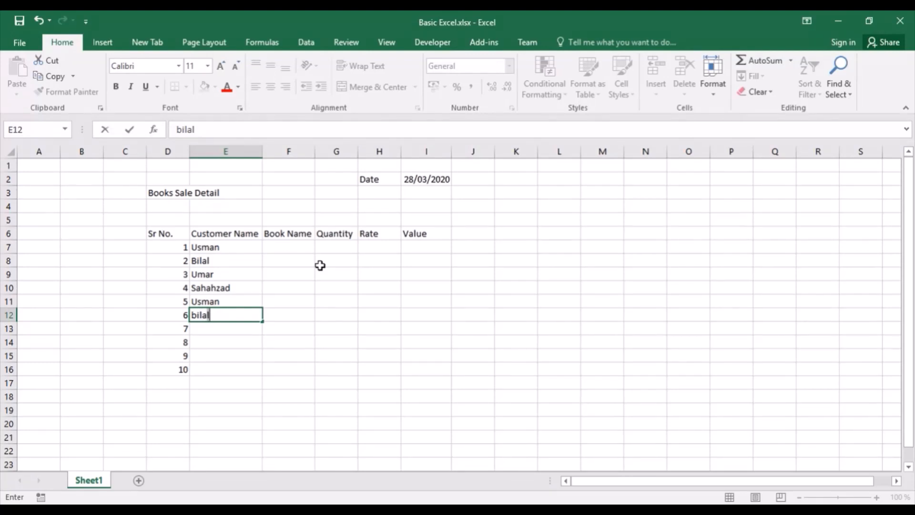
{"action": "key", "text": "Return"}
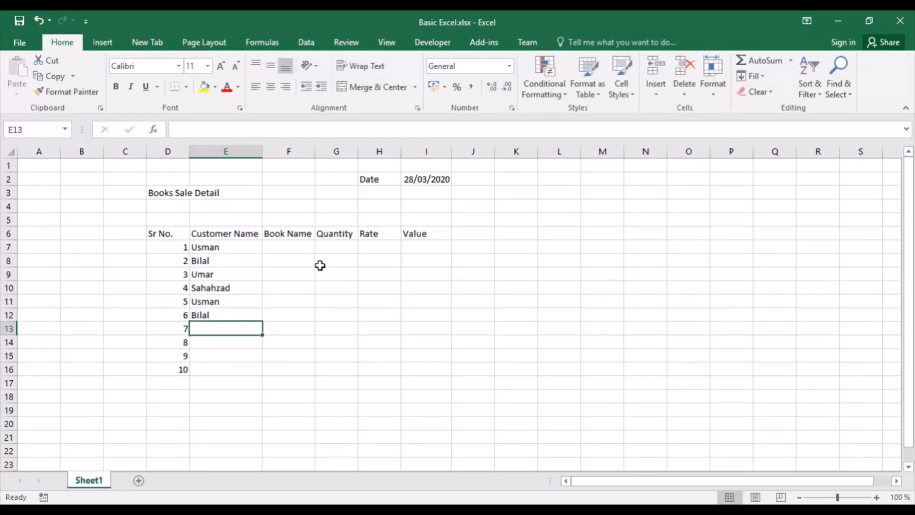
Step: Clear cell E12 and refill it with the customer name from E8, chosen from the list of existing column entries
{"action": "key", "text": "Up"}
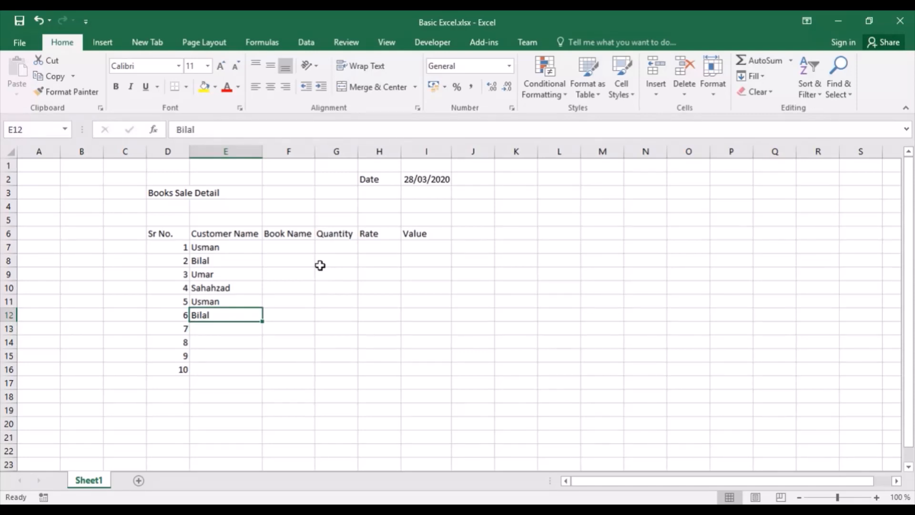
{"action": "key", "text": "alt"}
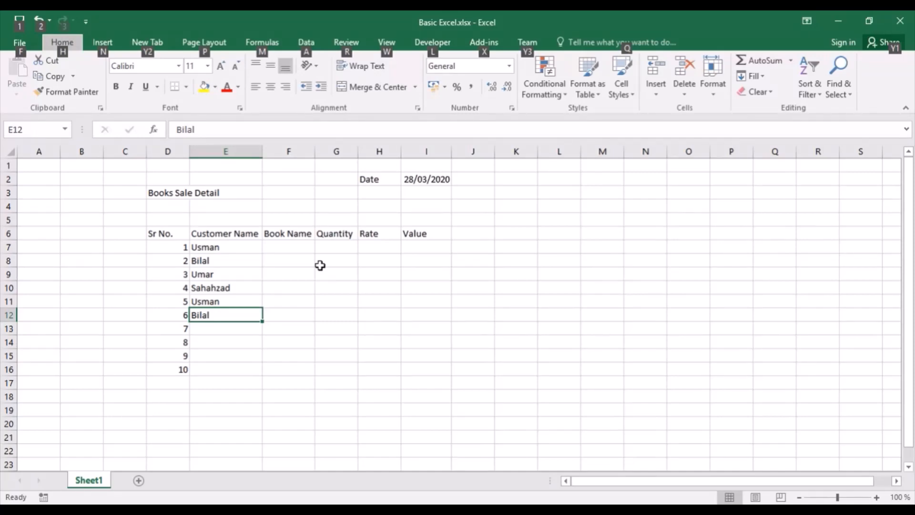
{"action": "left_click", "coordinate": [237, 337]}
{"action": "left_click", "coordinate": [236, 317]}
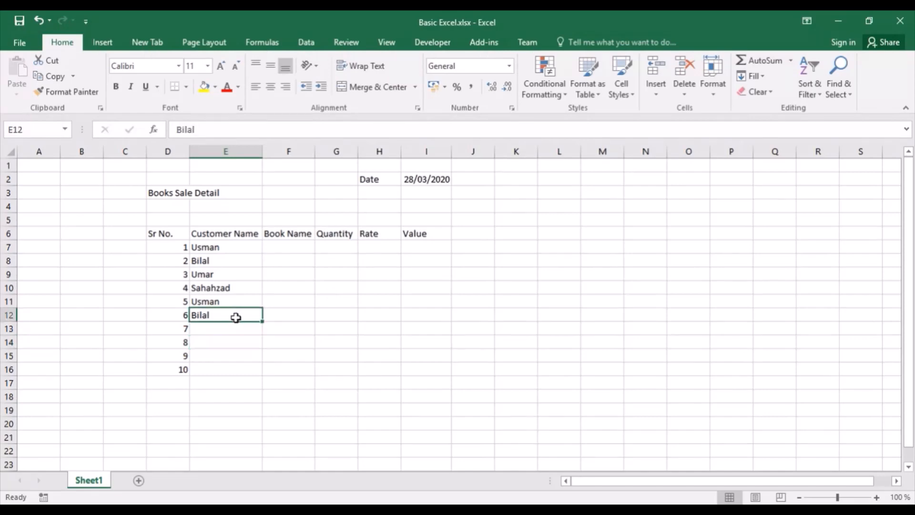
{"action": "key", "text": "Delete"}
{"action": "key", "text": "alt+Down"}
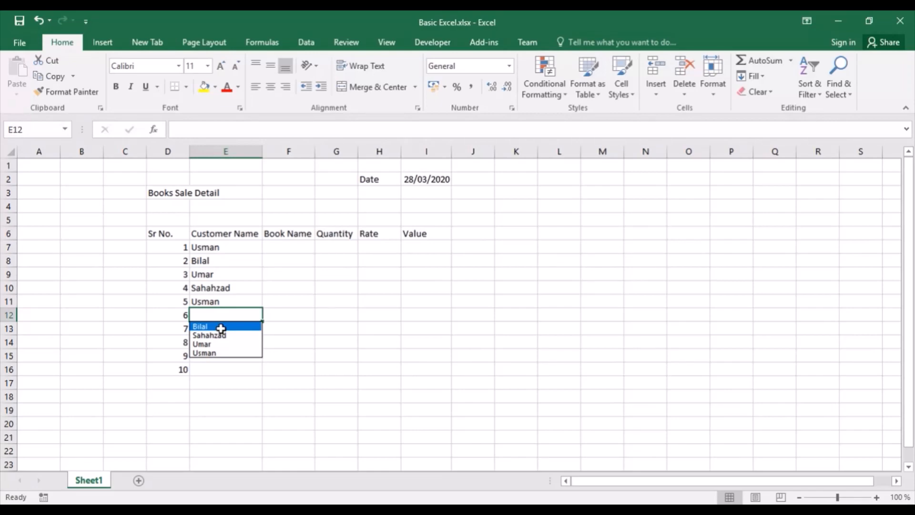
{"action": "left_click", "coordinate": [221, 328]}
{"action": "key", "text": "Return"}
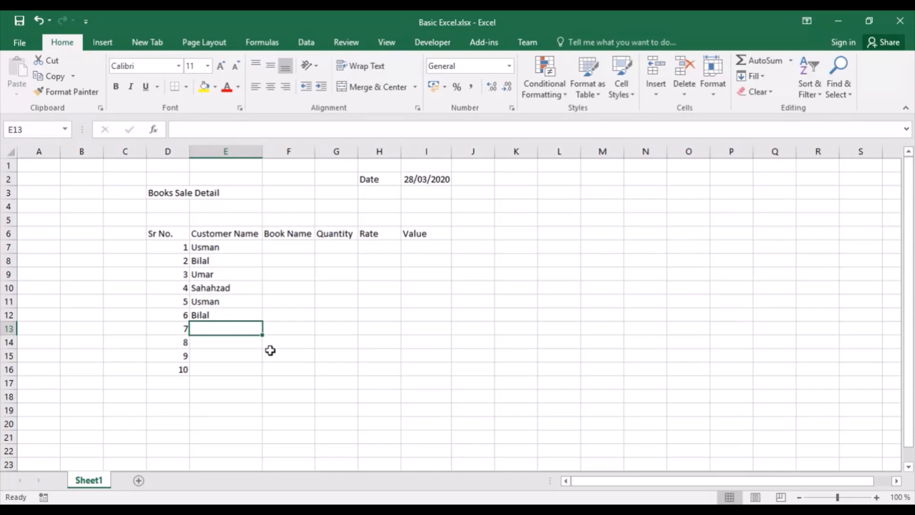
Step: Enter four new customers' names in cells E13 to E16 to complete the Customer Name column
{"action": "type", "text": "Nasir"}
{"action": "key", "text": "Return"}
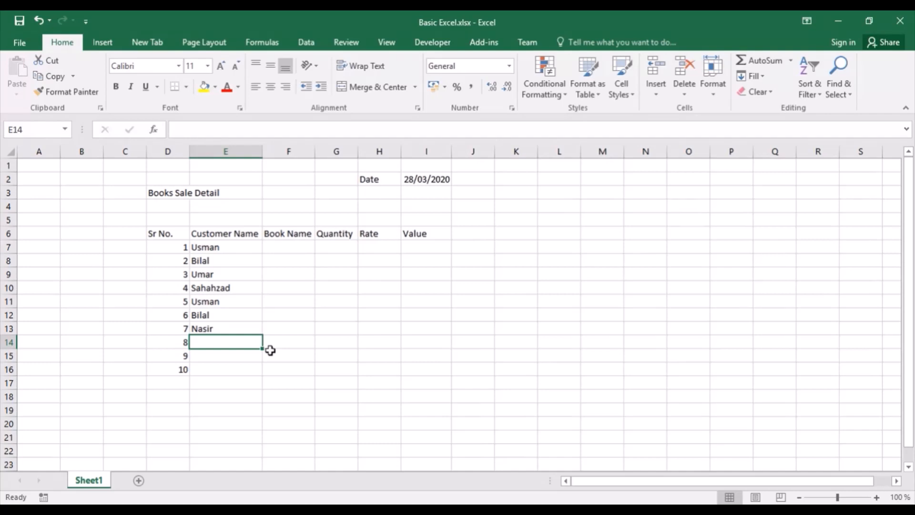
{"action": "type", "text": "Ejaz"}
{"action": "key", "text": "Return"}
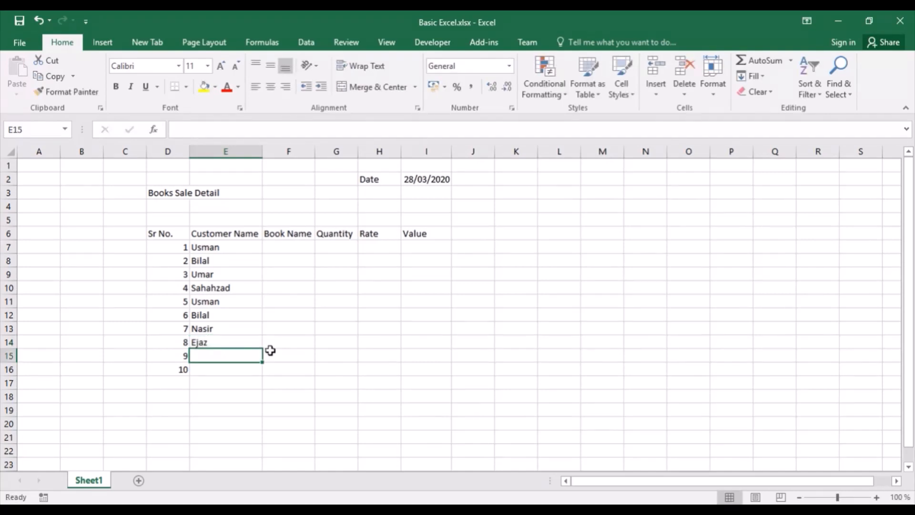
{"action": "type", "text": "Hamza"}
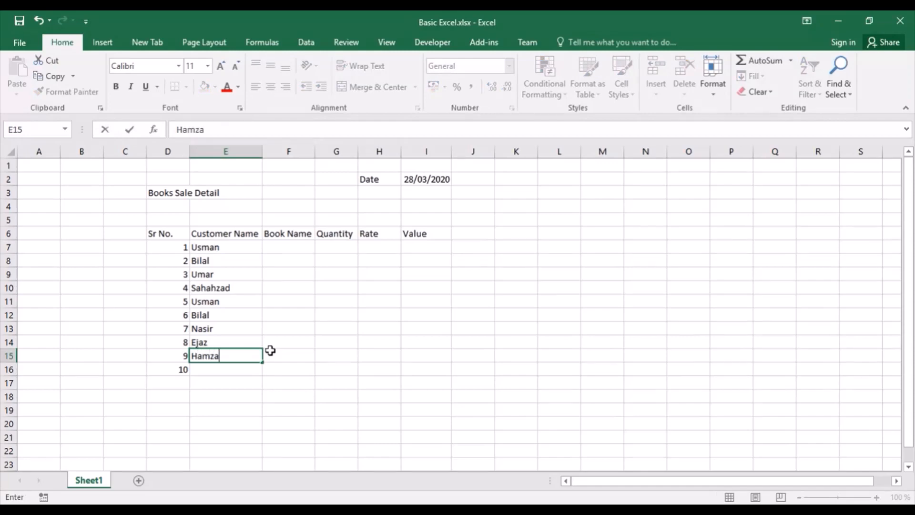
{"action": "key", "text": "Return"}
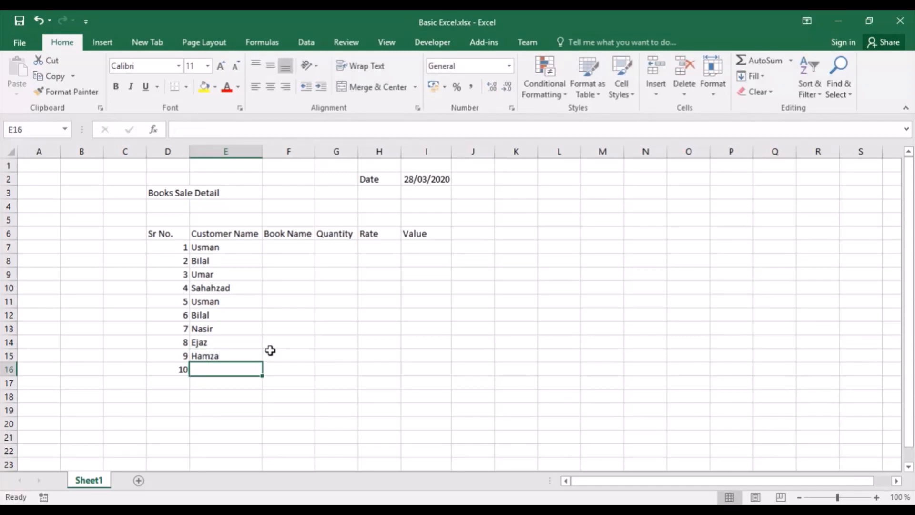
{"action": "type", "text": "Ali"}
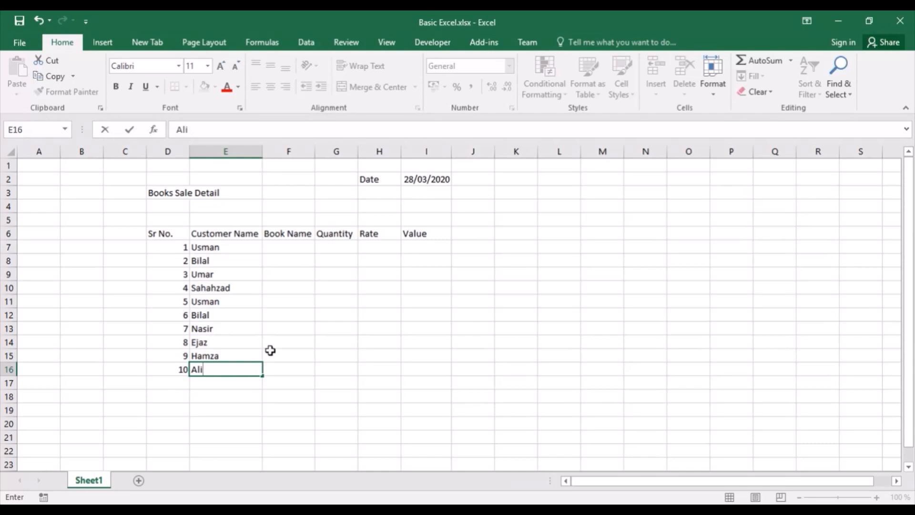
{"action": "key", "text": "Return"}
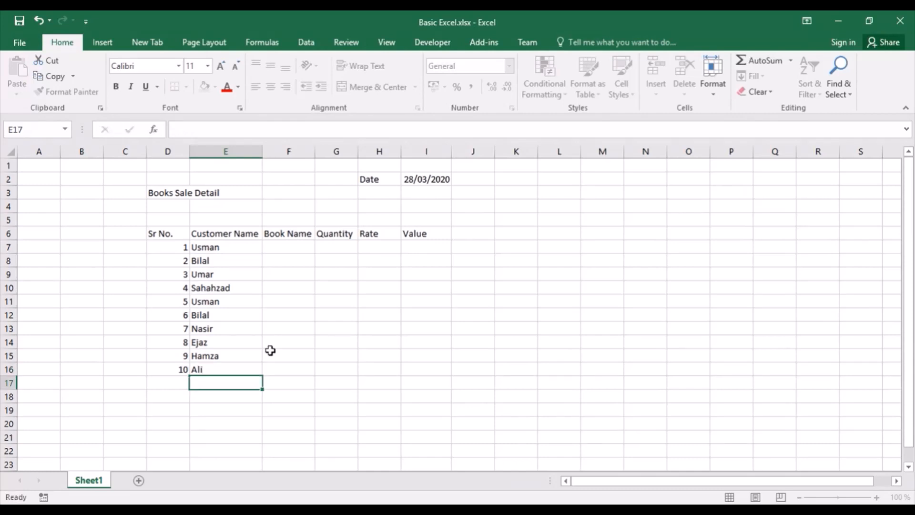
{"action": "left_click", "coordinate": [229, 250]}
{"action": "left_click", "coordinate": [223, 285]}
{"action": "left_click", "coordinate": [217, 319]}
{"action": "left_click", "coordinate": [218, 369]}
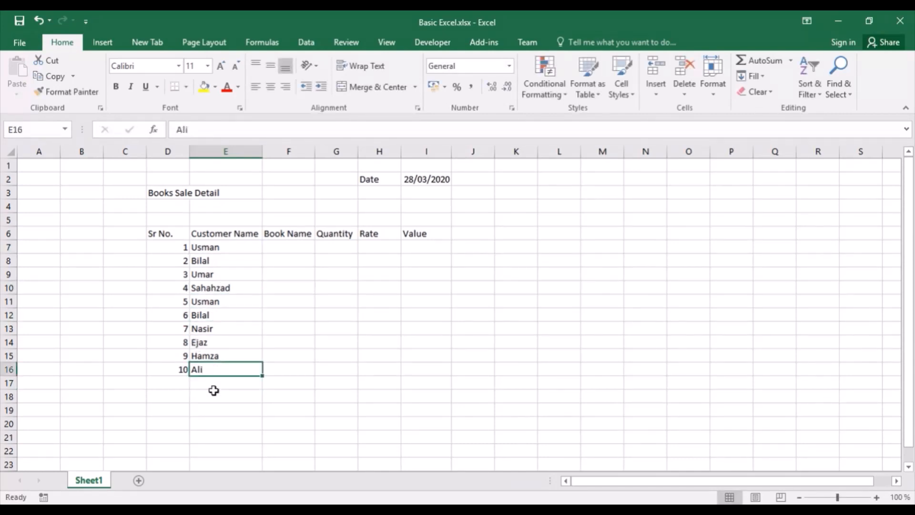
Step: Enter the book names Urdu, English and Arabic in cells F7 to F9 under Book Name
{"action": "left_click", "coordinate": [292, 247]}
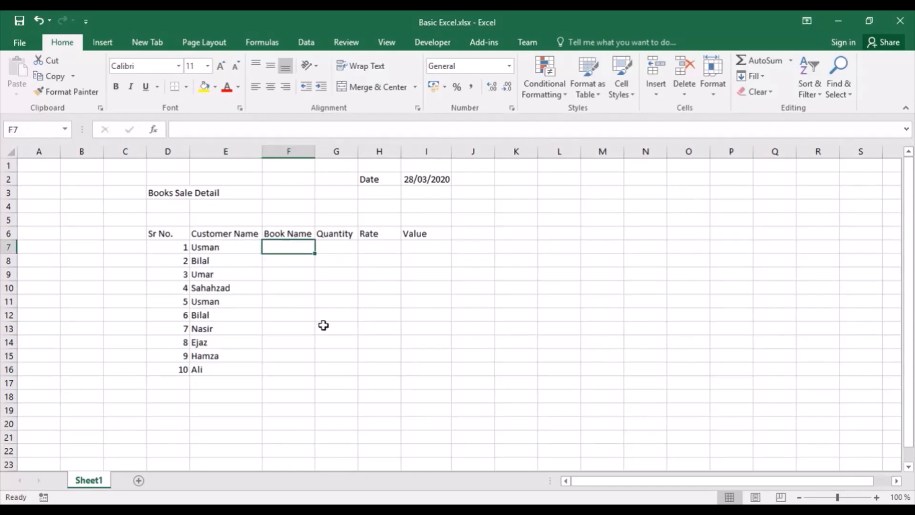
{"action": "type", "text": "Uedu"}
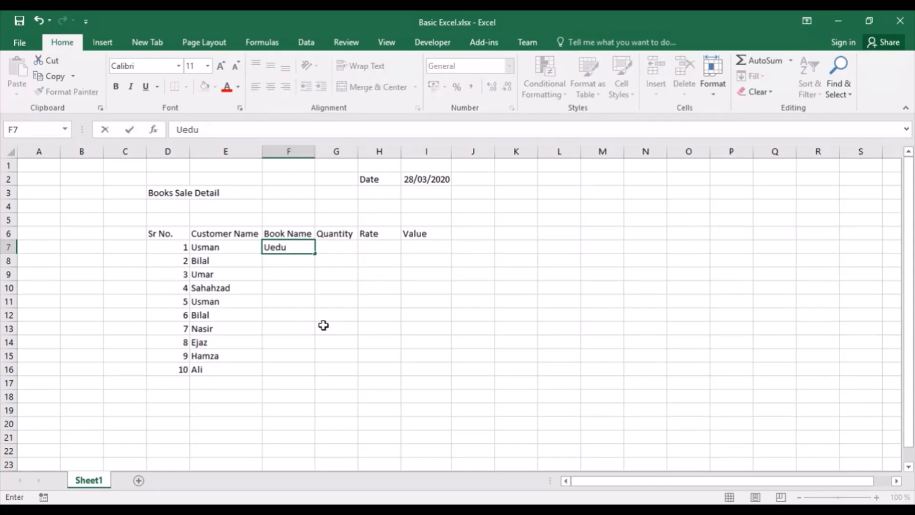
{"action": "key", "text": "BackSpace"}
{"action": "key", "text": "BackSpace"}
{"action": "key", "text": "BackSpace"}
{"action": "type", "text": "rdu"}
{"action": "key", "text": "Return"}
{"action": "type", "text": "E"}
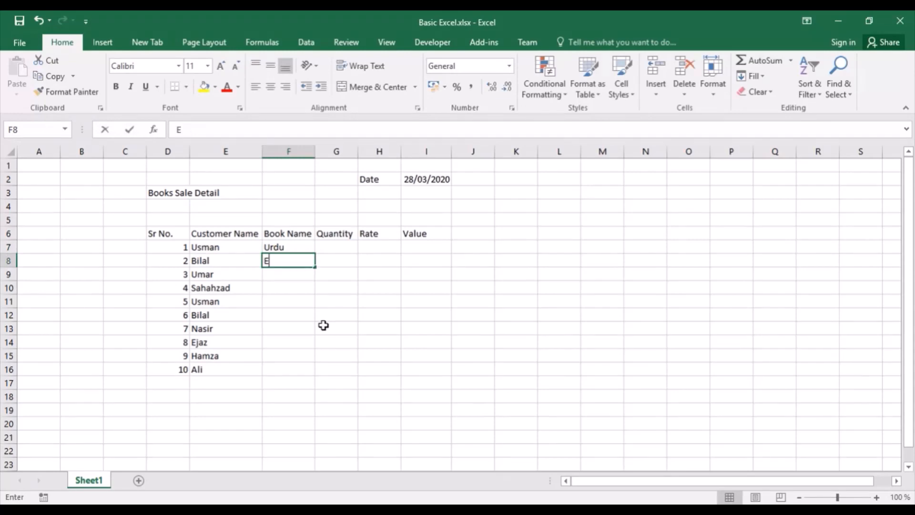
{"action": "type", "text": "nglish"}
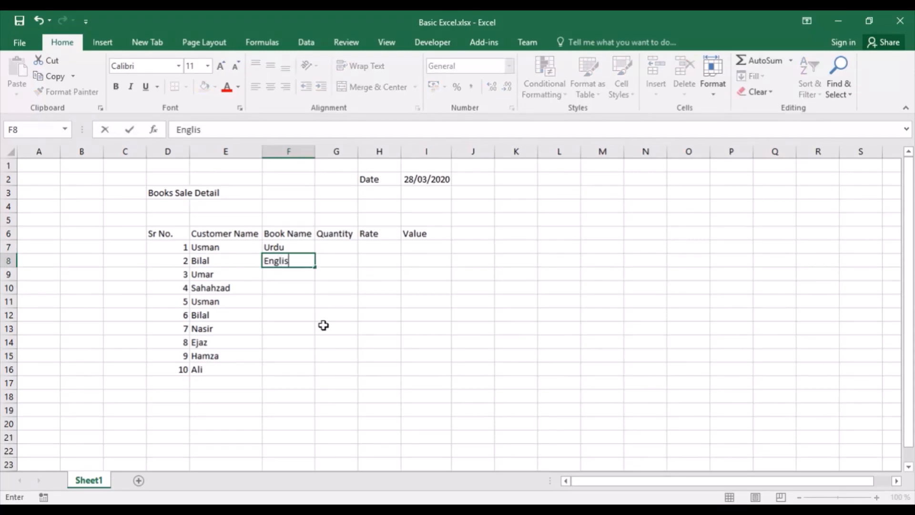
{"action": "key", "text": "Return"}
{"action": "type", "text": "Arabic"}
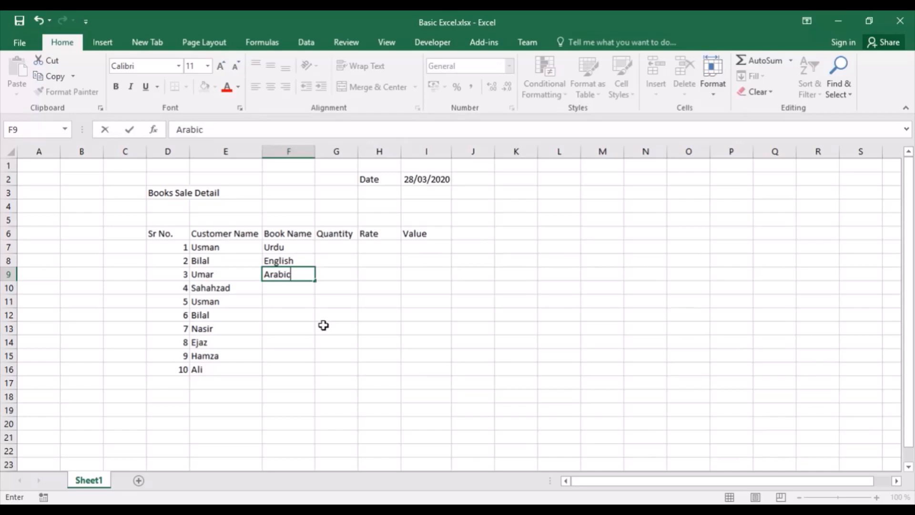
{"action": "key", "text": "Return"}
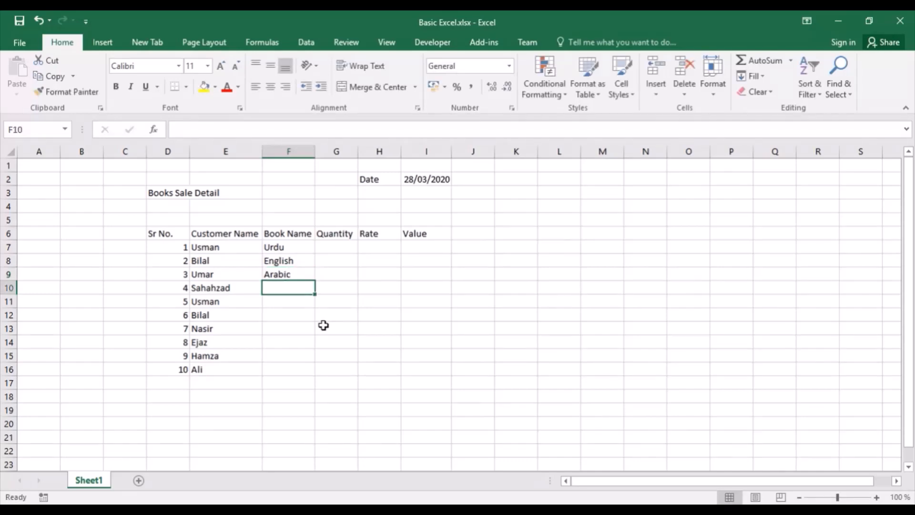
Step: Enter the book names Urdu, English and Arabic in cells F10 to F12 of the Book Name column
{"action": "type", "text": "Urdu"}
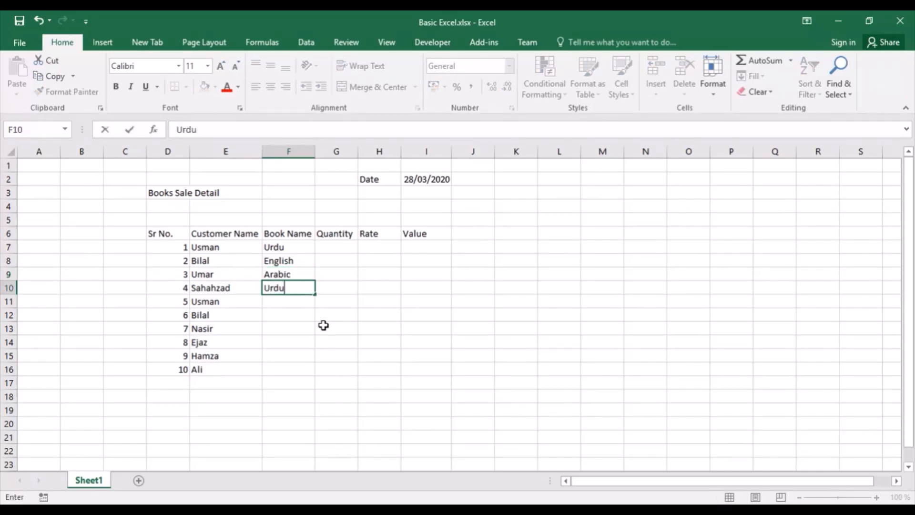
{"action": "key", "text": "Return"}
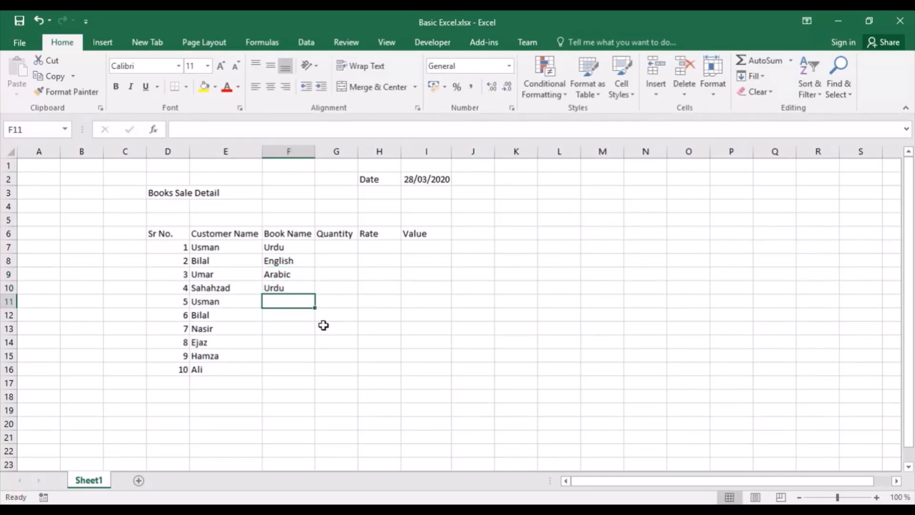
{"action": "type", "text": "Englis"}
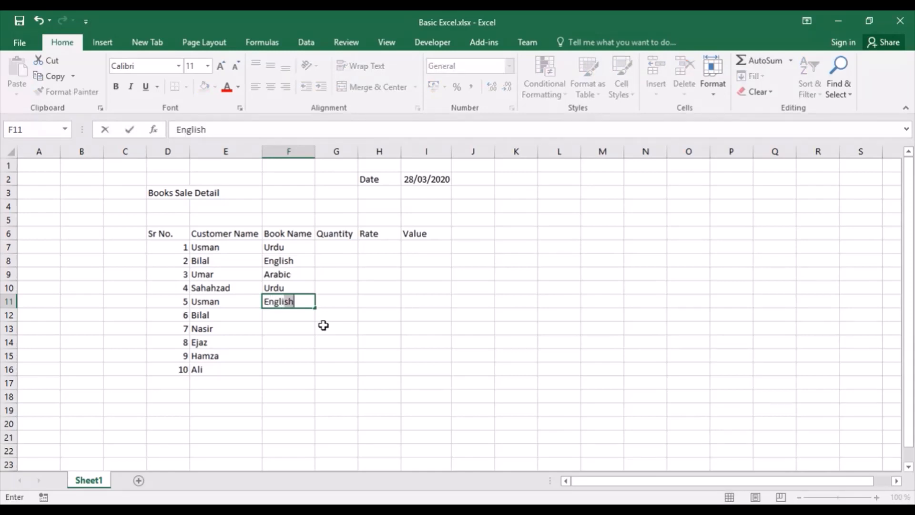
{"action": "type", "text": "h"}
{"action": "key", "text": "Return"}
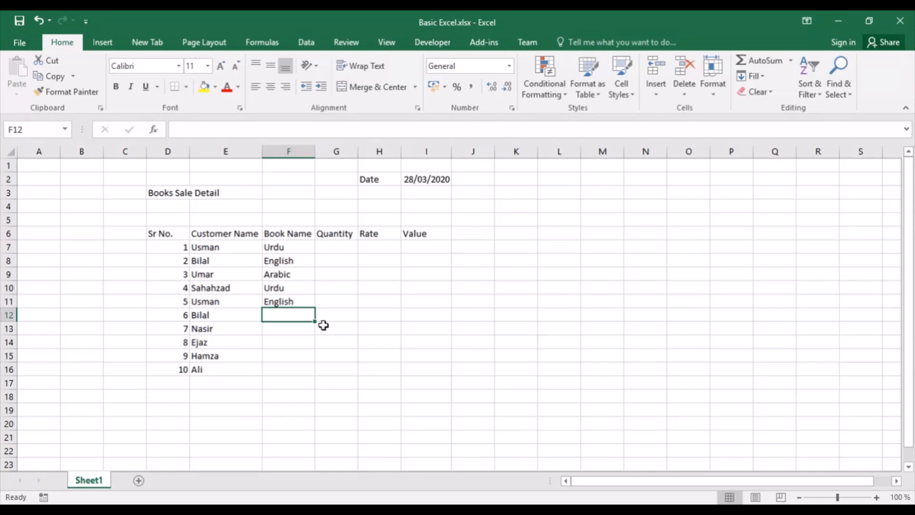
{"action": "type", "text": "Arabic"}
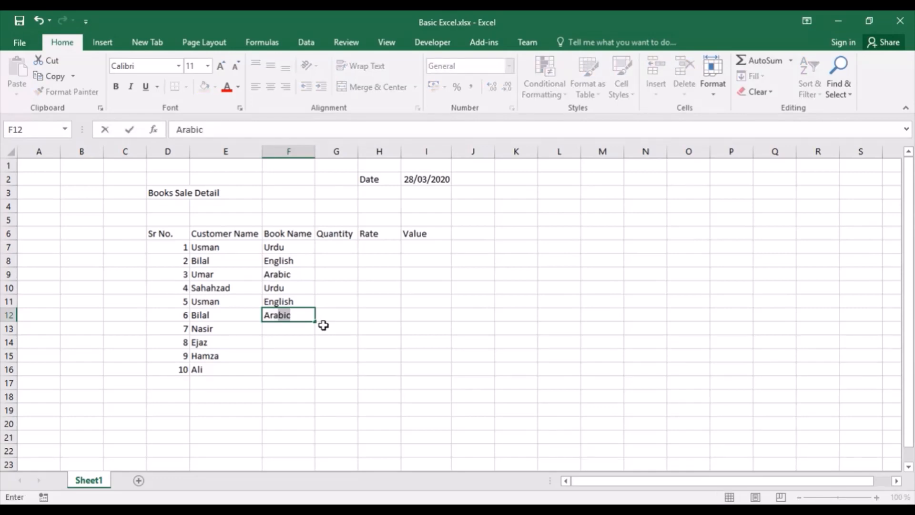
{"action": "key", "text": "Return"}
Step: Complete the Book Name column by entering Urdu, English, Simple and English in cells F13 to F16
{"action": "type", "text": "Urdu"}
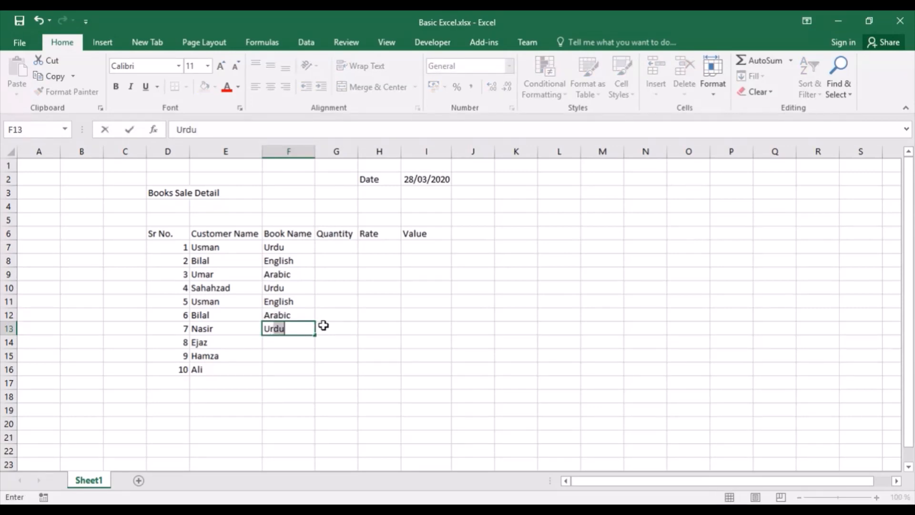
{"action": "key", "text": "Return"}
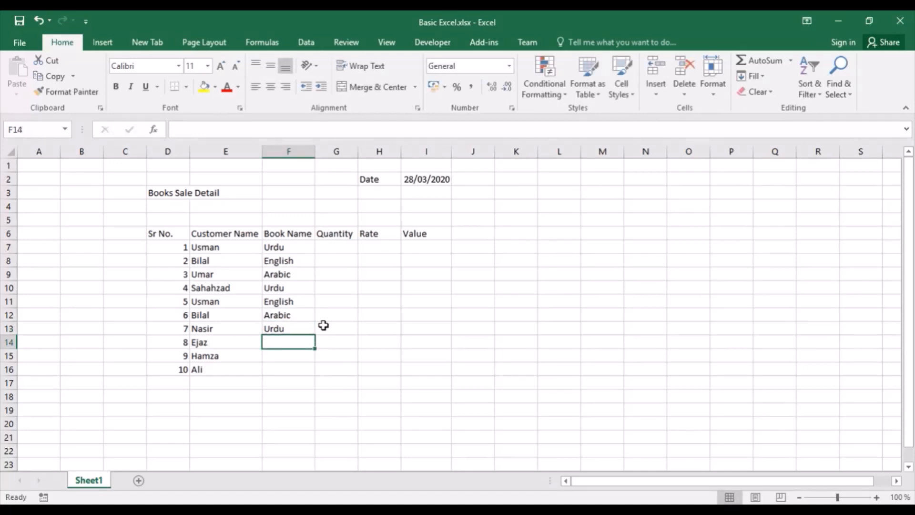
{"action": "type", "text": "English"}
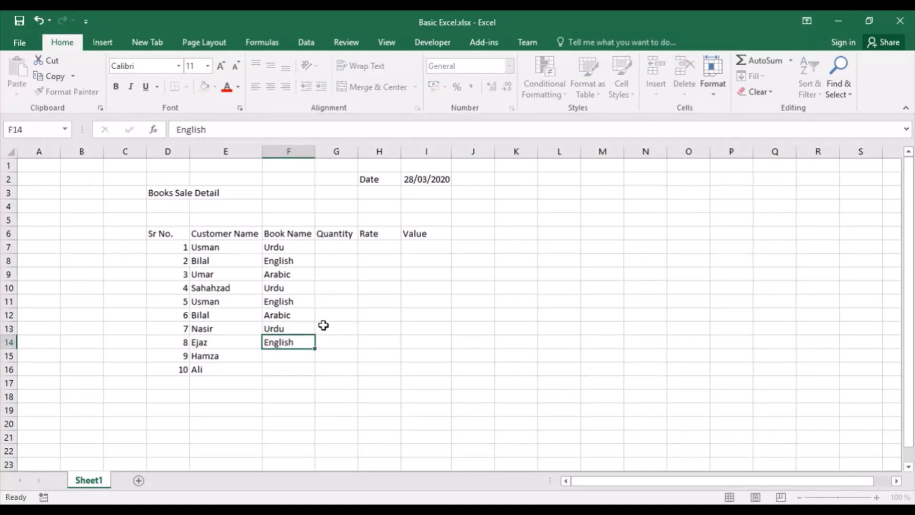
{"action": "key", "text": "Return"}
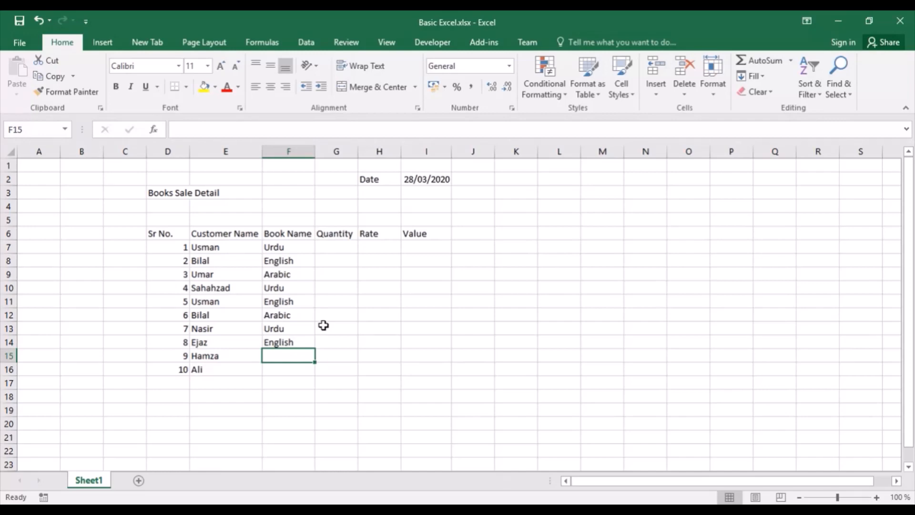
{"action": "type", "text": "Simple"}
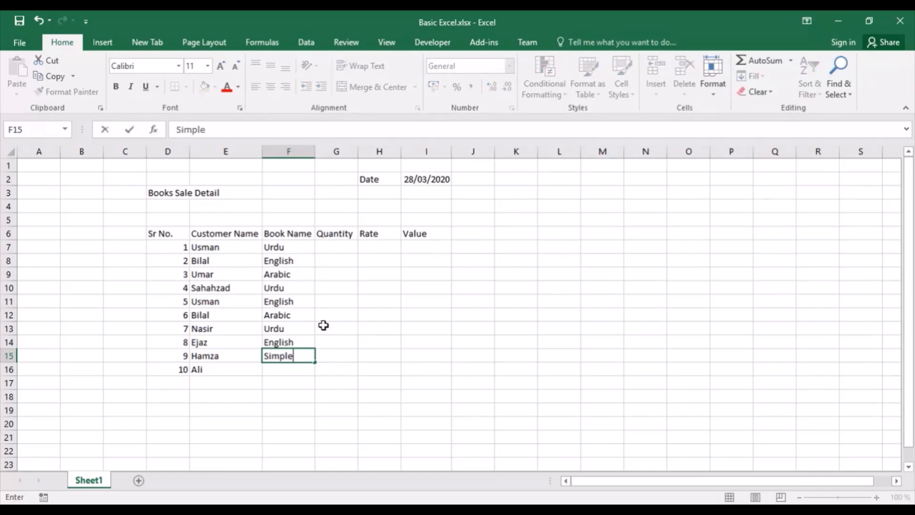
{"action": "key", "text": "Return"}
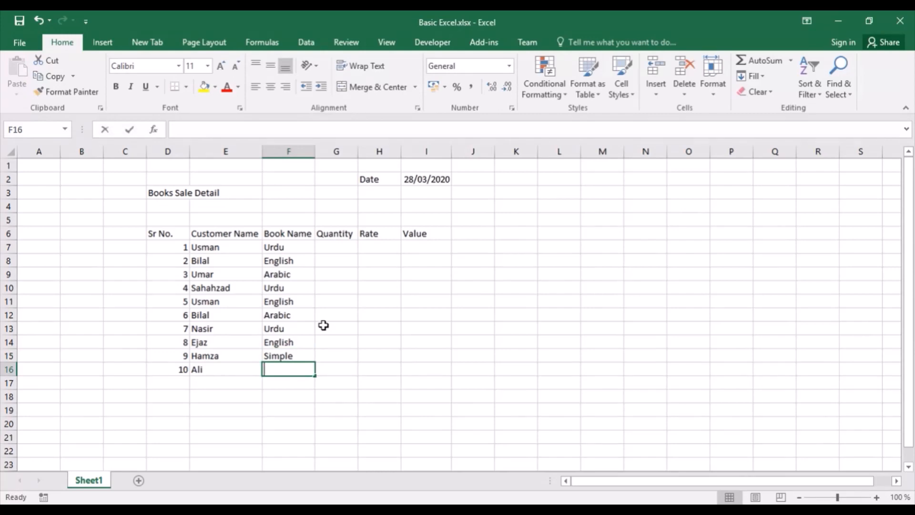
{"action": "type", "text": "En"}
{"action": "key", "text": "Return"}
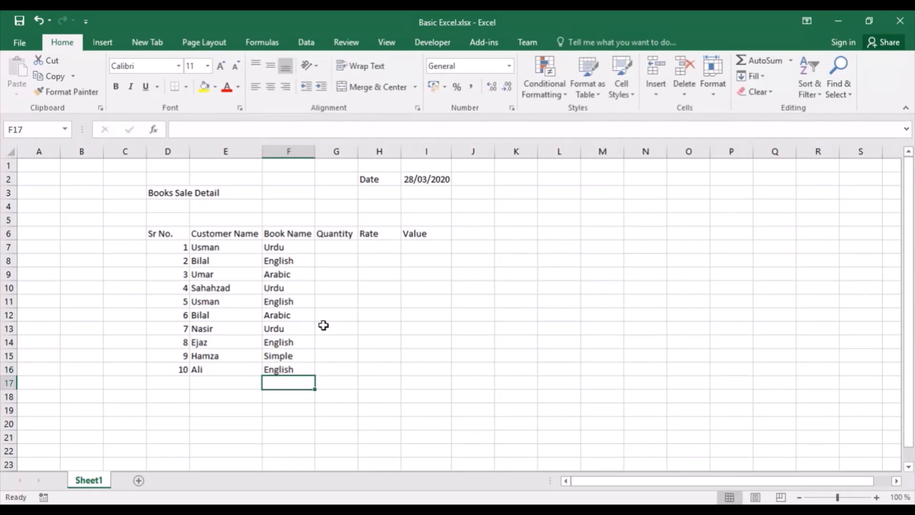
Step: Enter the quantities 40, 50 and 220 in cells G7 to G9 under Quantity
{"action": "left_click", "coordinate": [336, 247]}
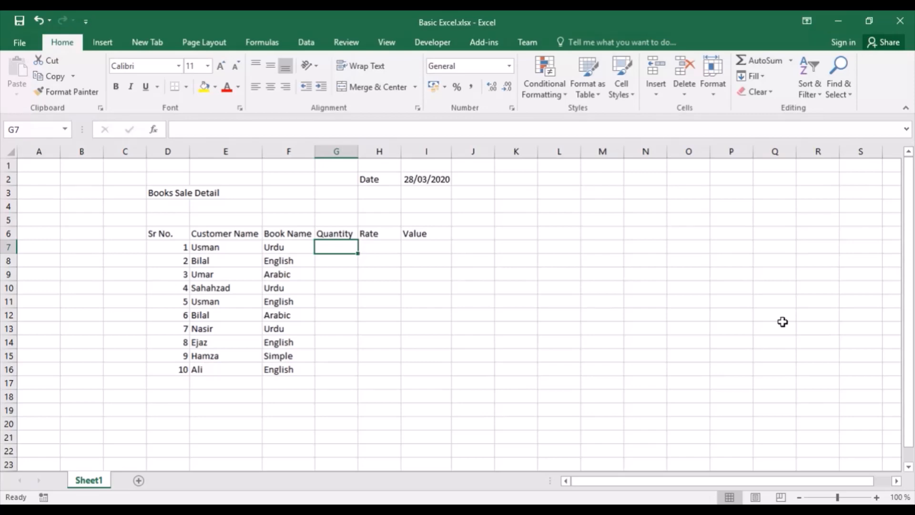
{"action": "type", "text": "40"}
{"action": "key", "text": "Return"}
{"action": "type", "text": "50"}
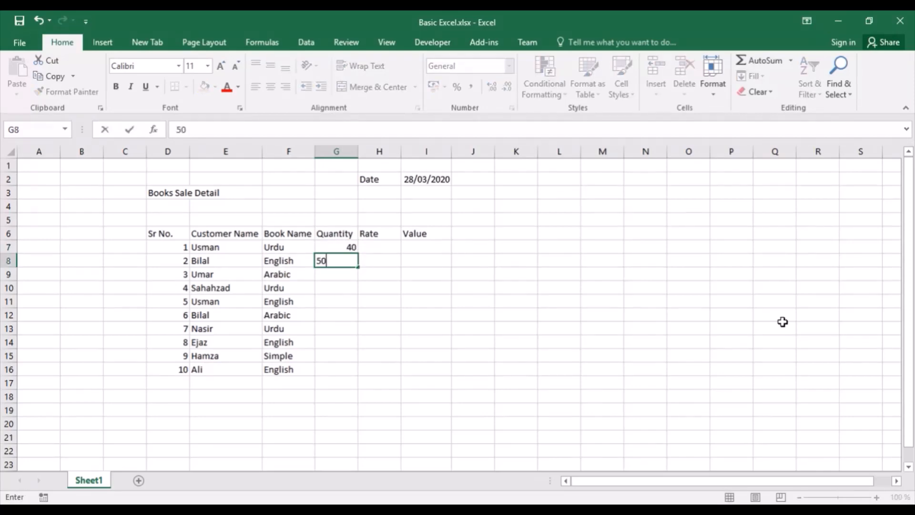
{"action": "key", "text": "Return"}
{"action": "type", "text": "220"}
{"action": "key", "text": "Return"}
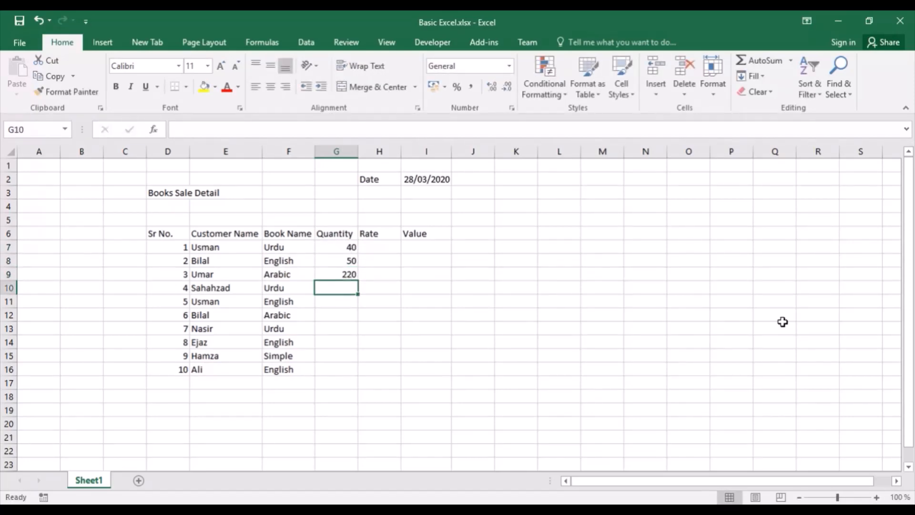
Step: Replace the quantity in cell G9 with 25
{"action": "key", "text": "Up"}
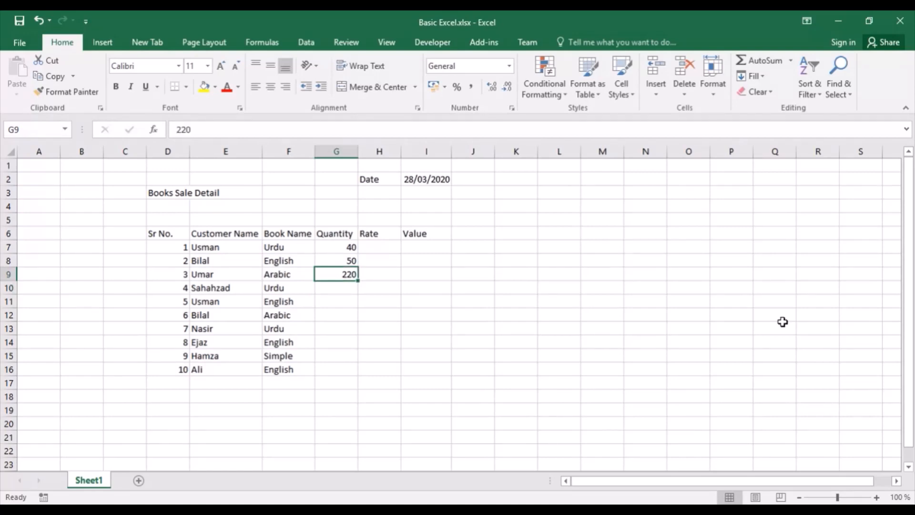
{"action": "type", "text": "5"}
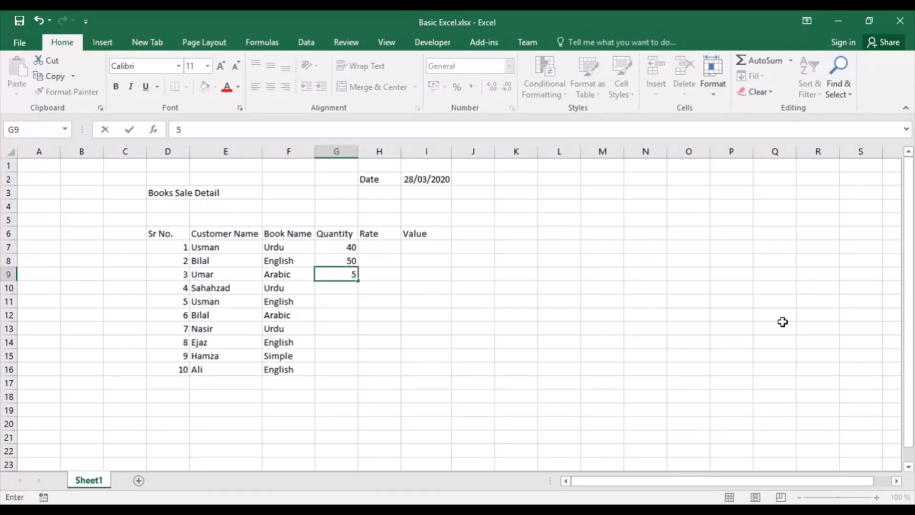
{"action": "key", "text": "BackSpace"}
{"action": "type", "text": "25"}
{"action": "key", "text": "Return"}
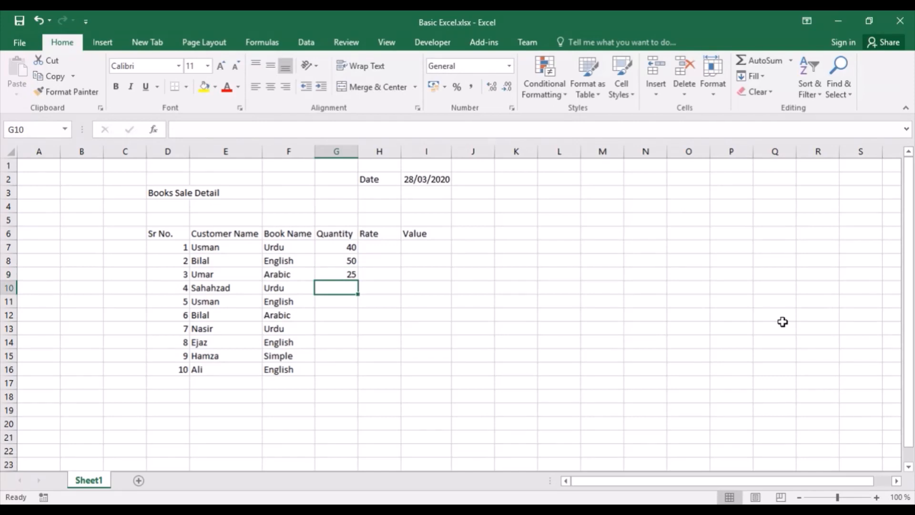
Step: Enter the quantities 40, 60 and 100 in cells G10 to G12
{"action": "type", "text": "40"}
{"action": "key", "text": "Return"}
{"action": "type", "text": "60"}
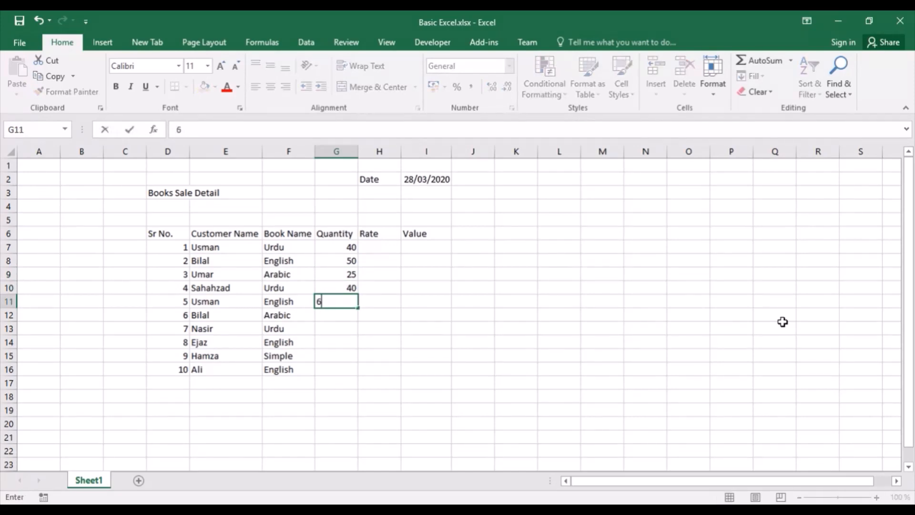
{"action": "key", "text": "Return"}
{"action": "type", "text": "100"}
{"action": "key", "text": "Return"}
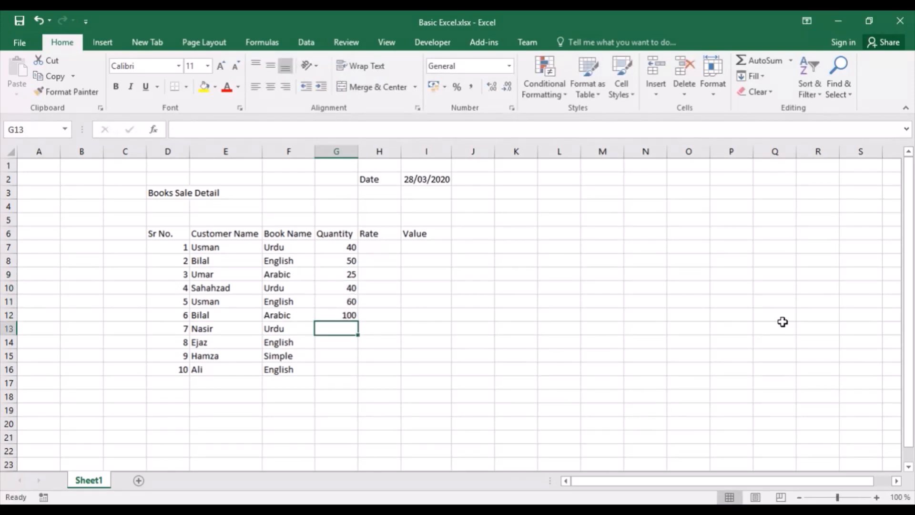
Step: Enter the quantities 150, 50, 60 and 70 in cells G13 to G16 and save the workbook
{"action": "type", "text": "150"}
{"action": "key", "text": "Return"}
{"action": "type", "text": "50"}
{"action": "key", "text": "Return"}
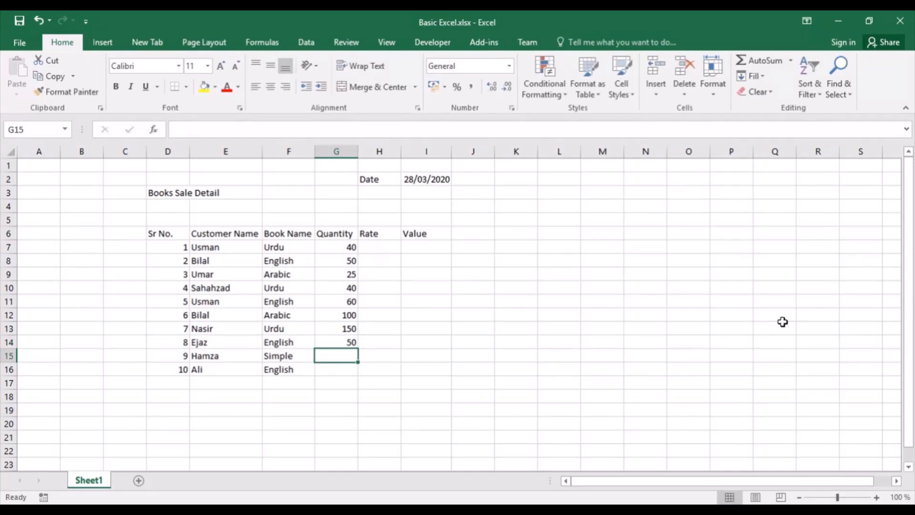
{"action": "type", "text": "60"}
{"action": "key", "text": "Return"}
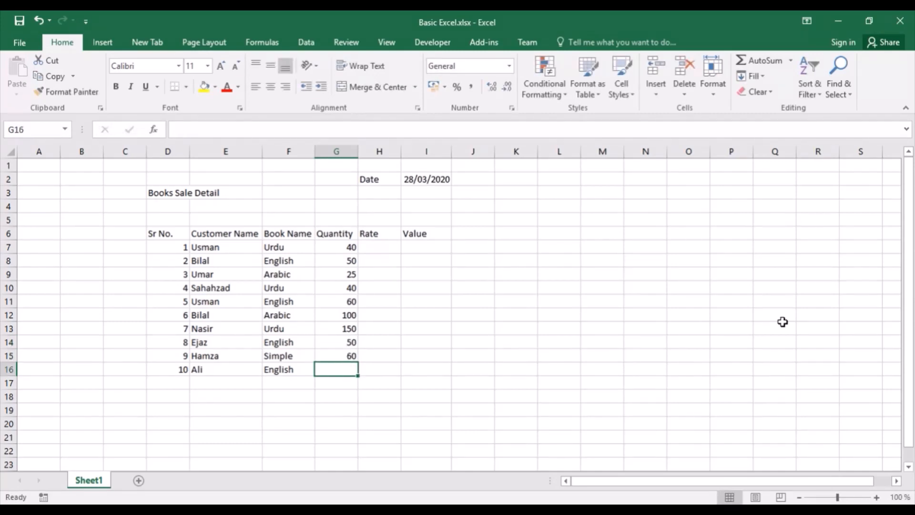
{"action": "type", "text": "70"}
{"action": "key", "text": "Return"}
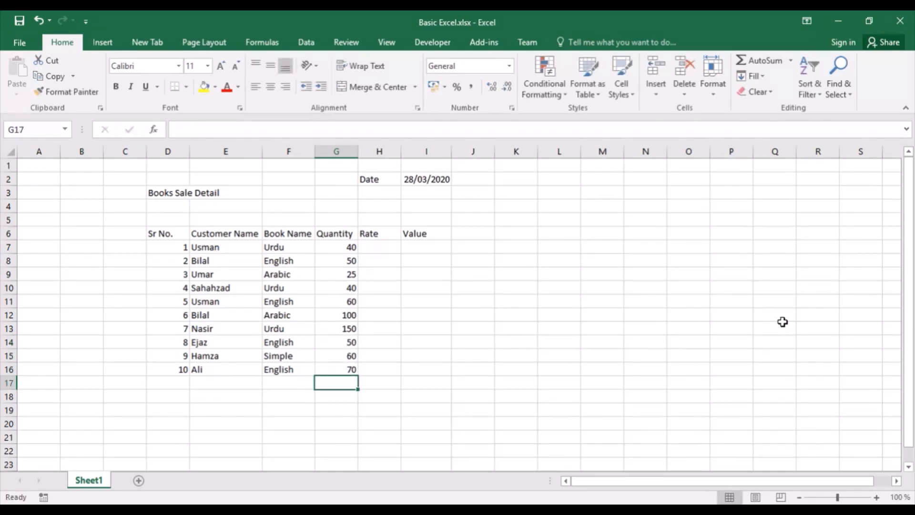
{"action": "left_click", "coordinate": [21, 24]}
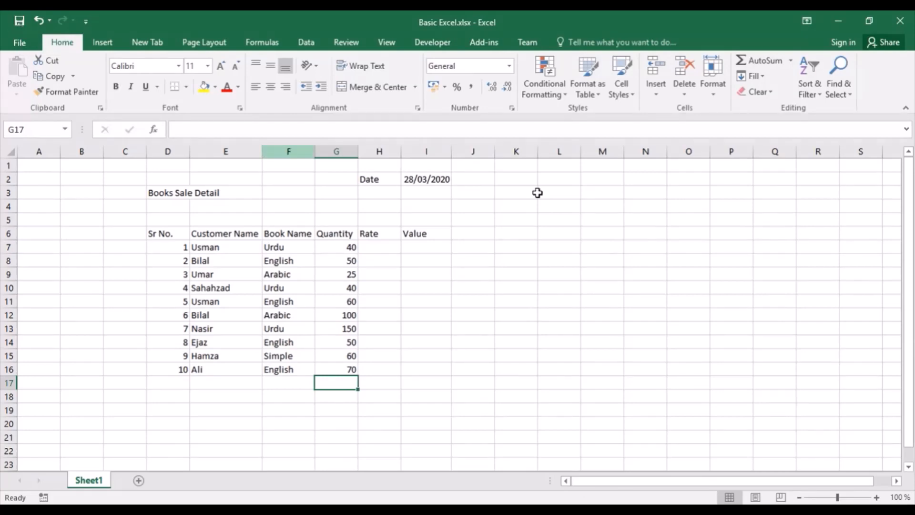
Step: Enter the rates 500, 700 and 1000 in cells H7 to H9 under Rate
{"action": "left_click", "coordinate": [395, 245]}
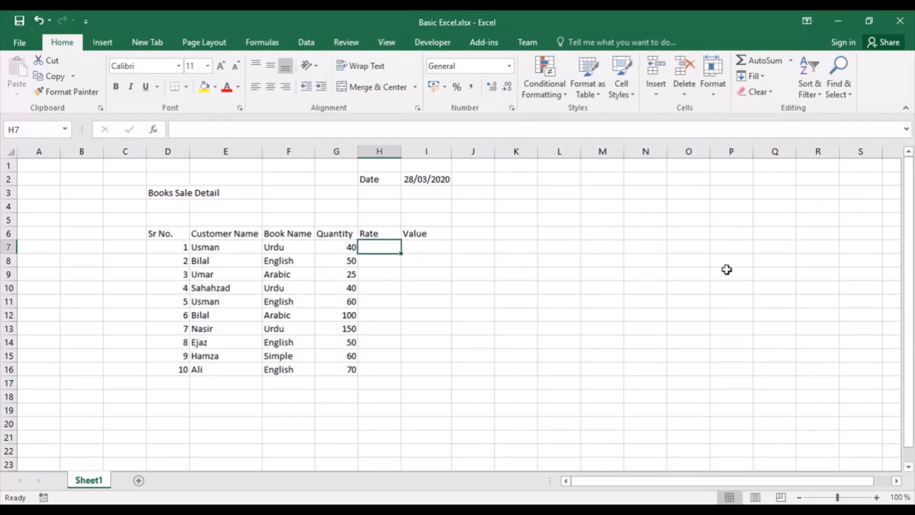
{"action": "type", "text": "500"}
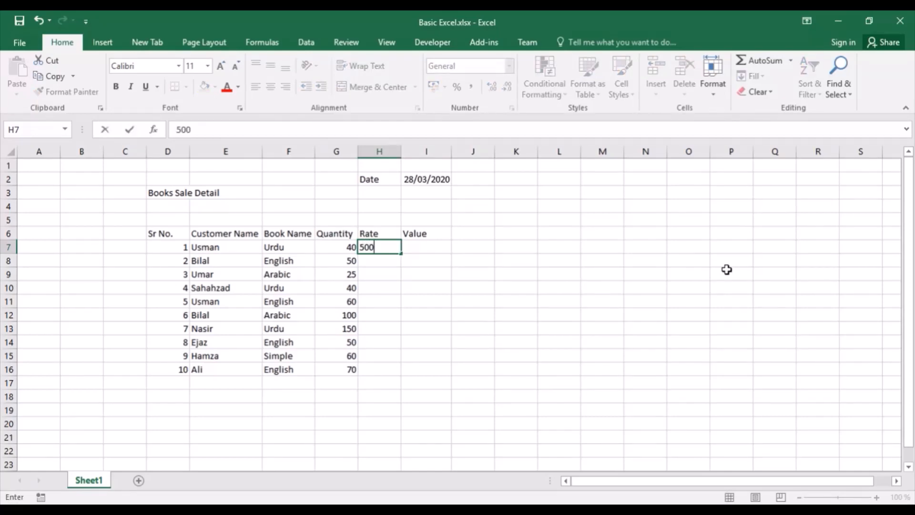
{"action": "key", "text": "Return"}
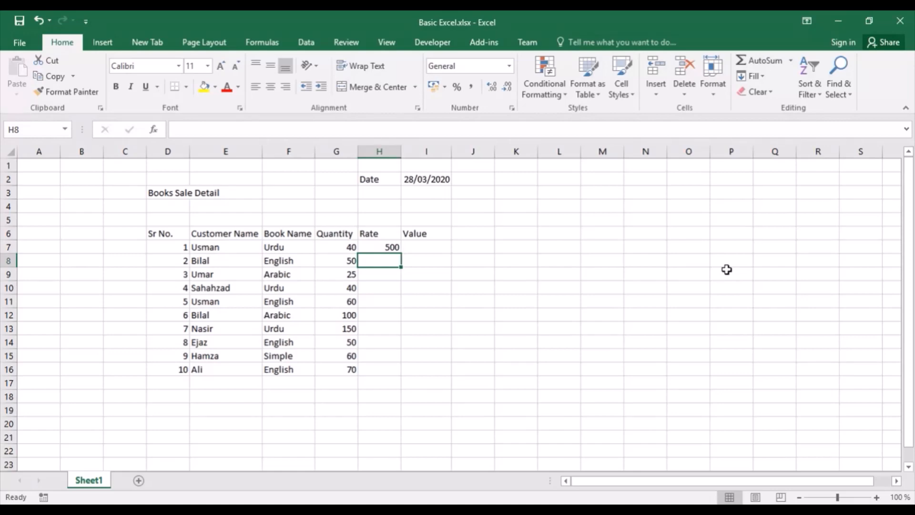
{"action": "type", "text": "700"}
{"action": "key", "text": "Return"}
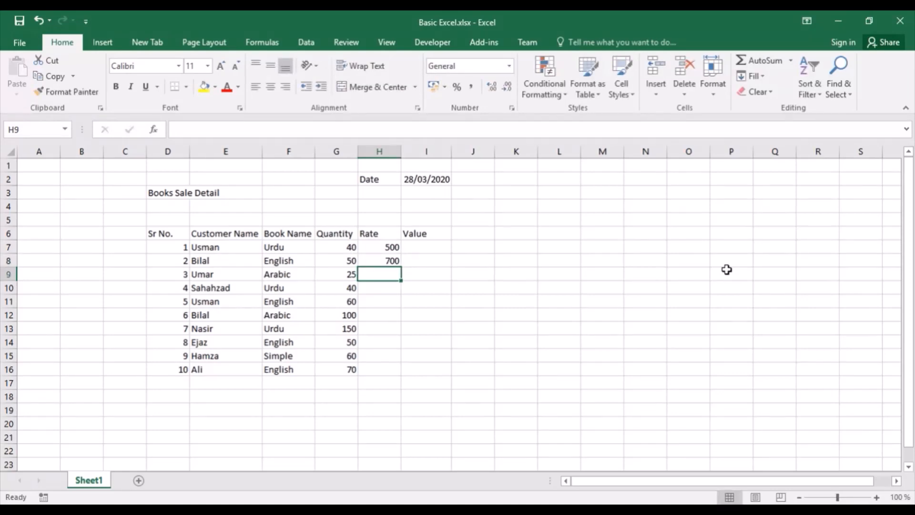
{"action": "type", "text": "20"}
{"action": "key", "text": "BackSpace"}
{"action": "key", "text": "BackSpace"}
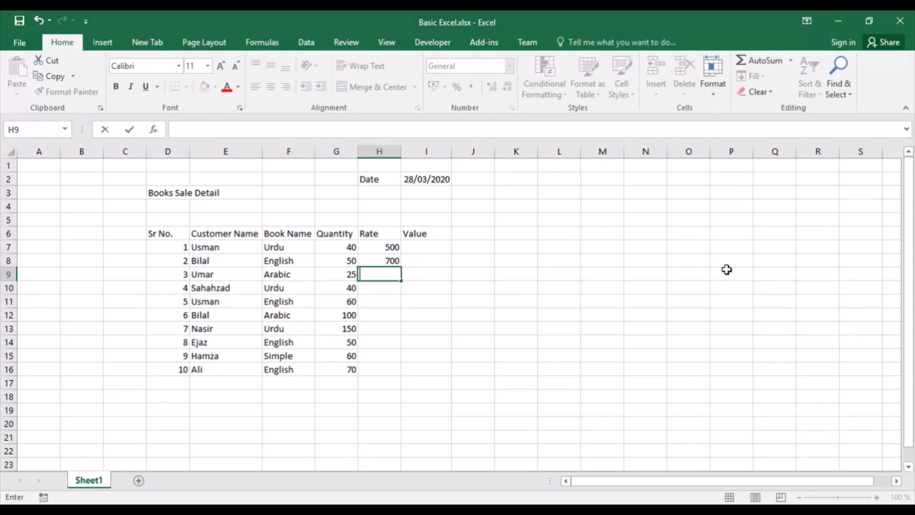
{"action": "type", "text": "1000"}
{"action": "key", "text": "Return"}
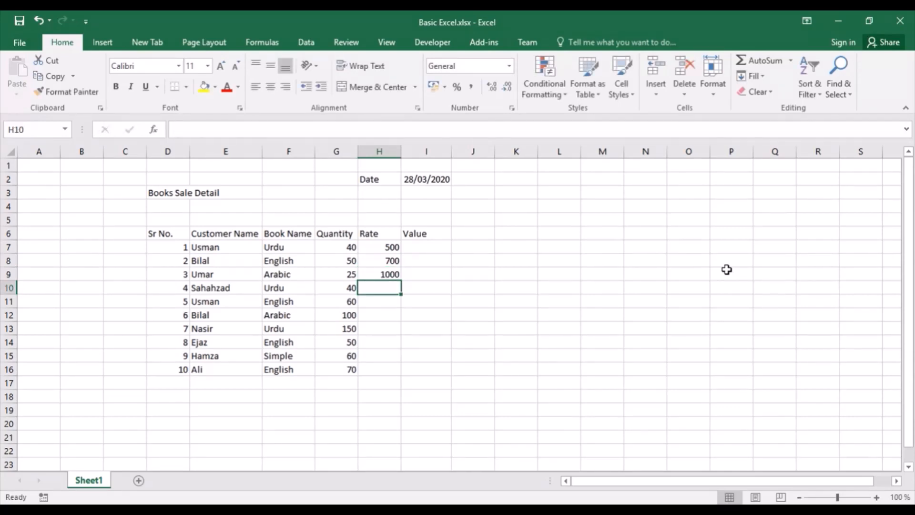
Step: Enter the rates 500, 700 and 1000 in cells H10 to H12 of the Rate column
{"action": "type", "text": "500"}
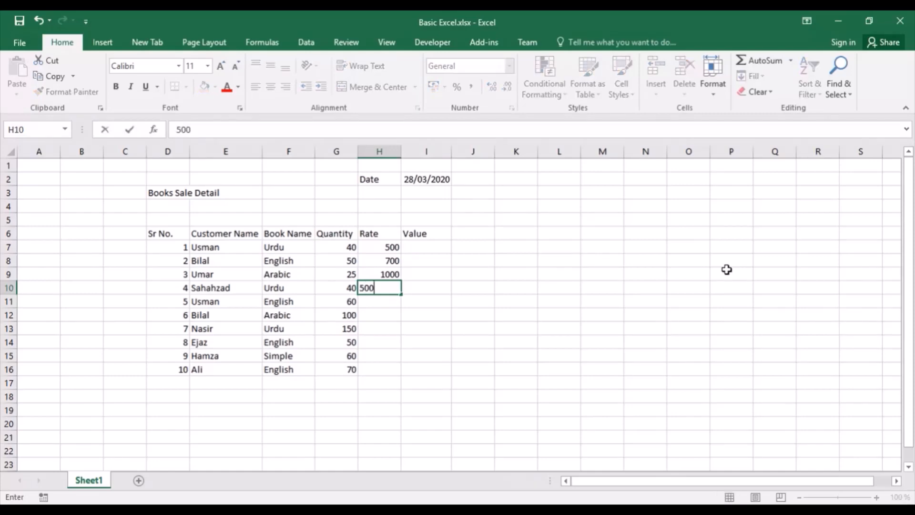
{"action": "key", "text": "Return"}
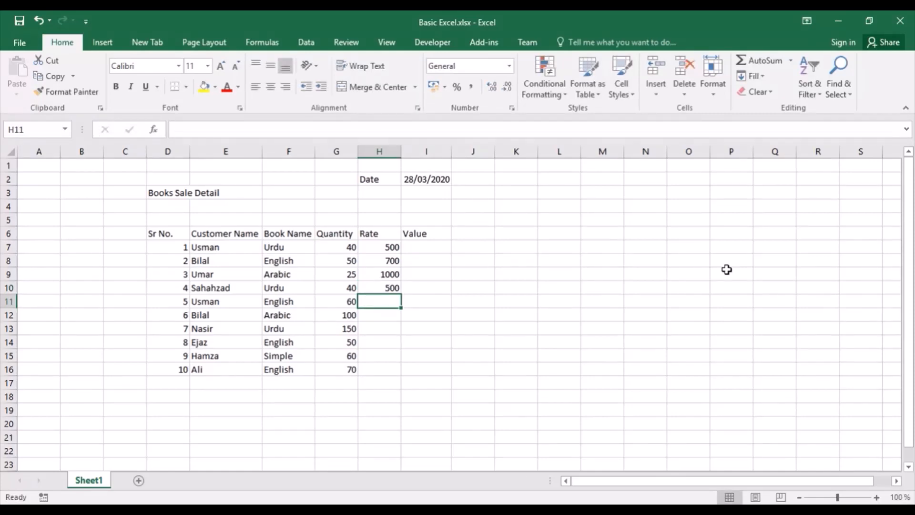
{"action": "type", "text": "700"}
{"action": "key", "text": "Return"}
{"action": "type", "text": "1000"}
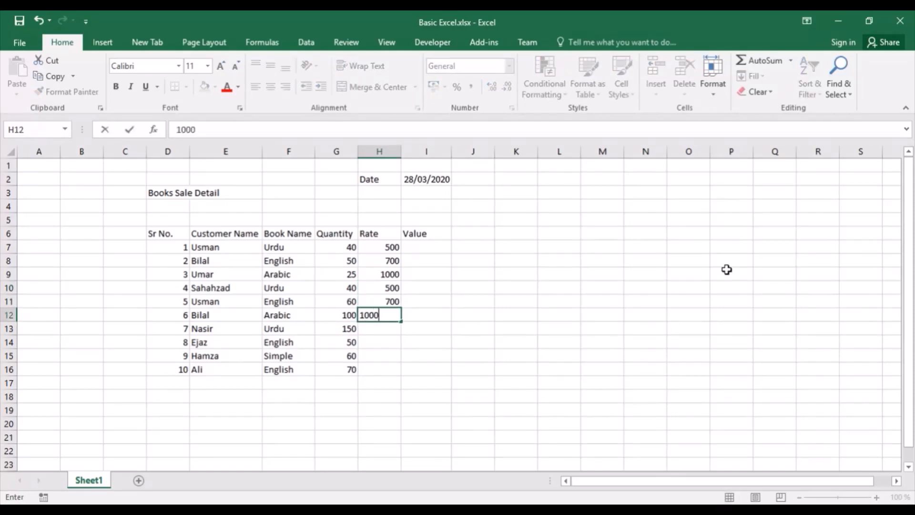
{"action": "key", "text": "Return"}
Step: Enter the rates 500, 700, 250 and 700 in cells H13 to H16 of the Rate column
{"action": "type", "text": "500"}
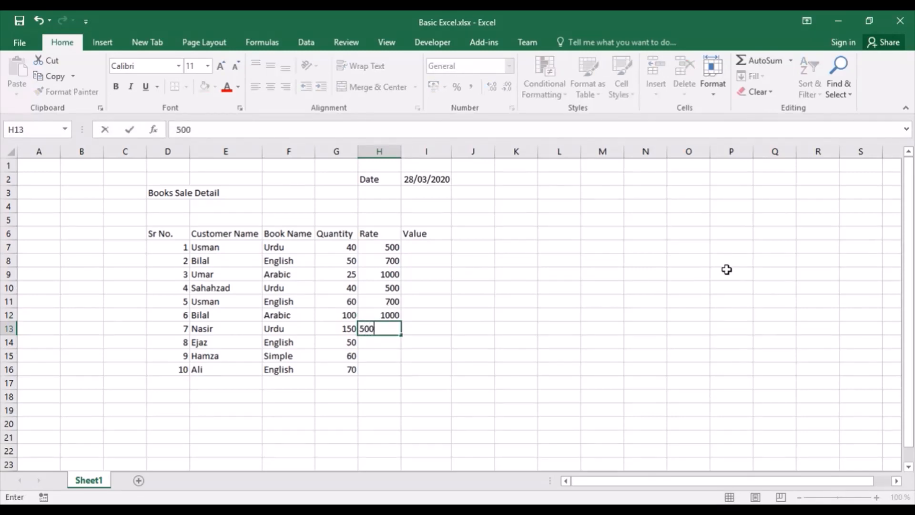
{"action": "key", "text": "Return"}
{"action": "type", "text": "700"}
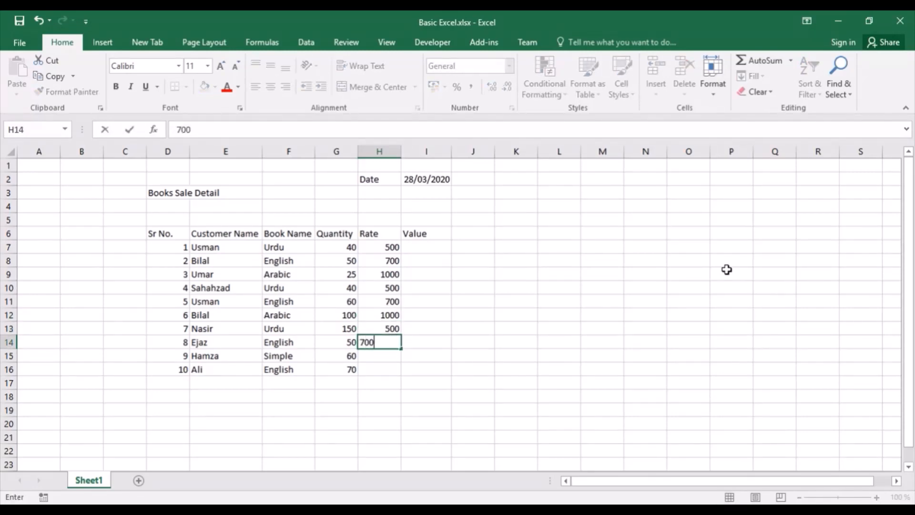
{"action": "key", "text": "Return"}
{"action": "type", "text": "250"}
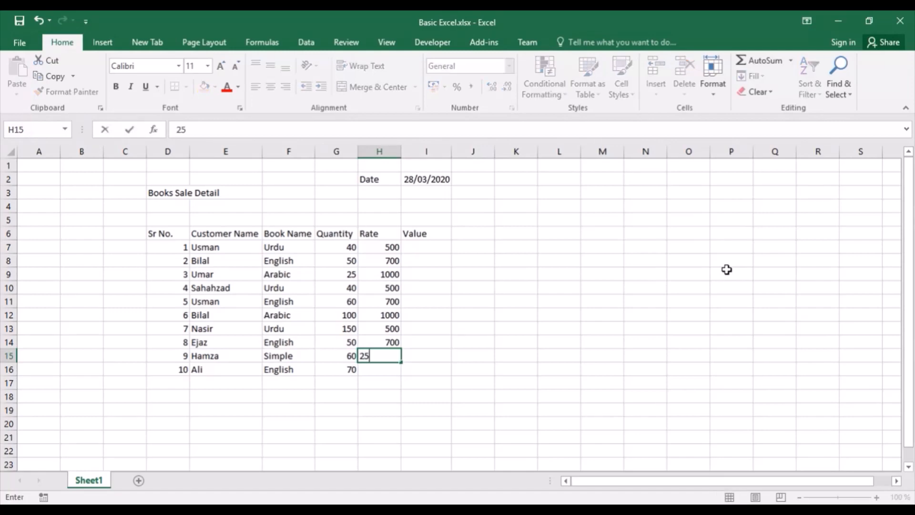
{"action": "key", "text": "Return"}
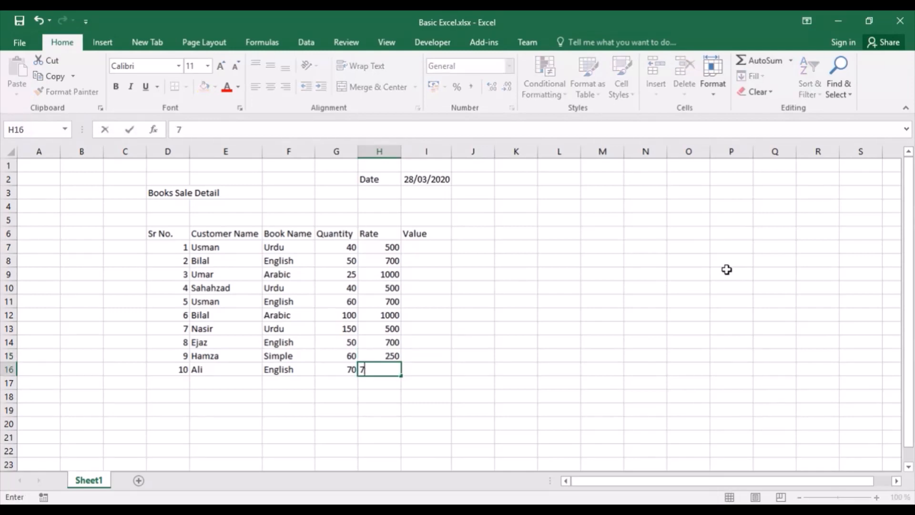
{"action": "type", "text": "700"}
{"action": "key", "text": "Return"}
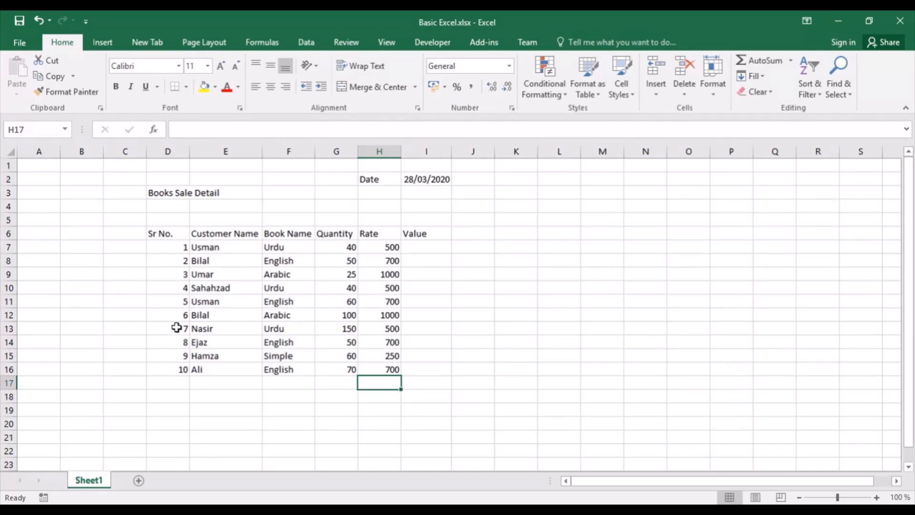
{"action": "left_click", "coordinate": [429, 249]}
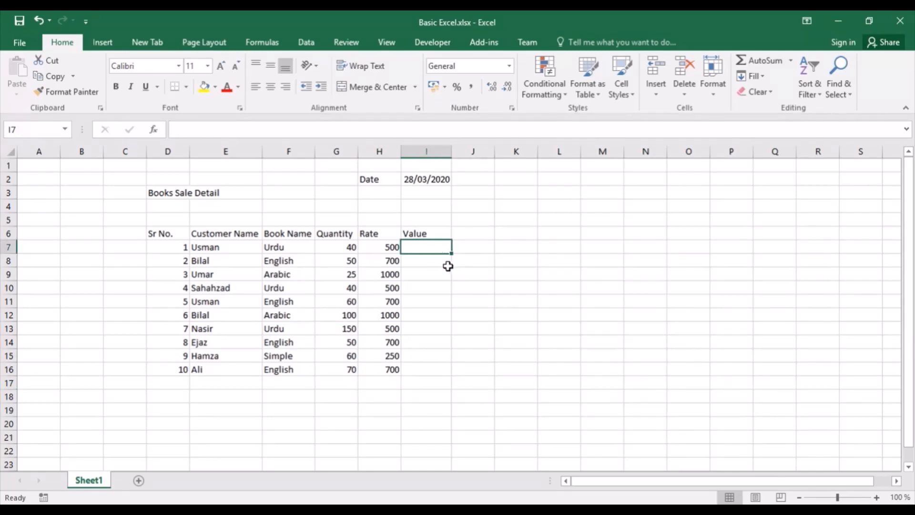
{"action": "key", "text": "Up"}
{"action": "key", "text": "Down"}
{"action": "key", "text": "Down"}
{"action": "key", "text": "Down"}
{"action": "key", "text": "Down"}
{"action": "key", "text": "Down"}
{"action": "key", "text": "Down"}
{"action": "key", "text": "Down"}
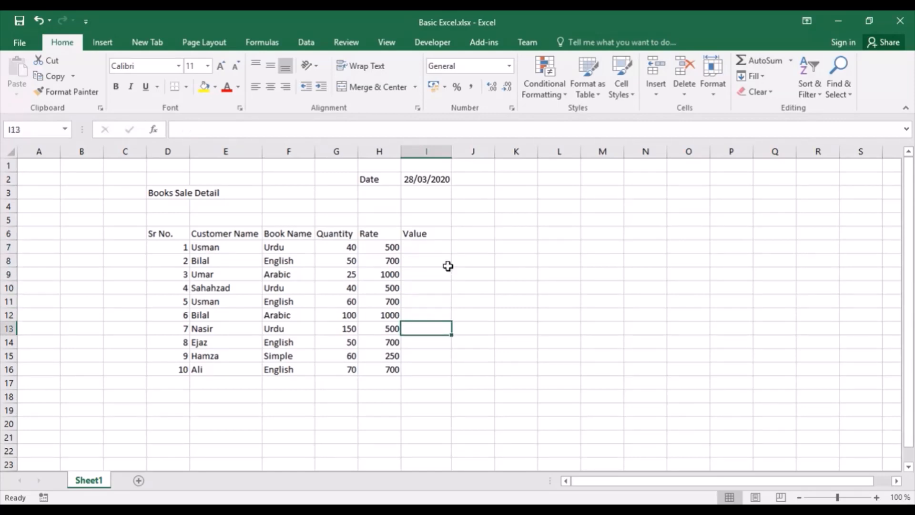
{"action": "key", "text": "Down"}
{"action": "key", "text": "Down"}
{"action": "key", "text": "Down"}
{"action": "key", "text": "Up"}
{"action": "key", "text": "Up"}
{"action": "key", "text": "Up"}
{"action": "key", "text": "Up"}
{"action": "key", "text": "Up"}
{"action": "key", "text": "Up"}
{"action": "key", "text": "Up"}
{"action": "key", "text": "Up"}
{"action": "key", "text": "Up"}
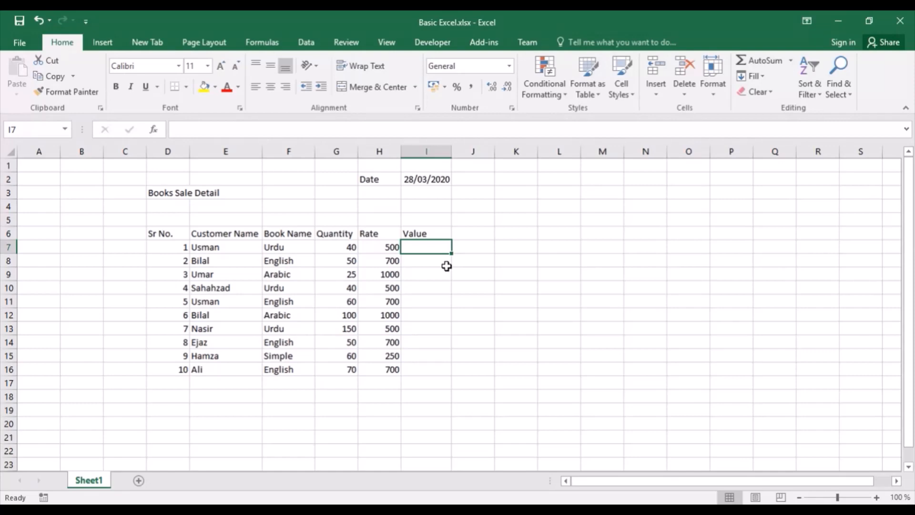
Step: Calculate the first row's Value in I7 with =G7*H7 and format it in comma style without decimals
{"action": "type", "text": "="}
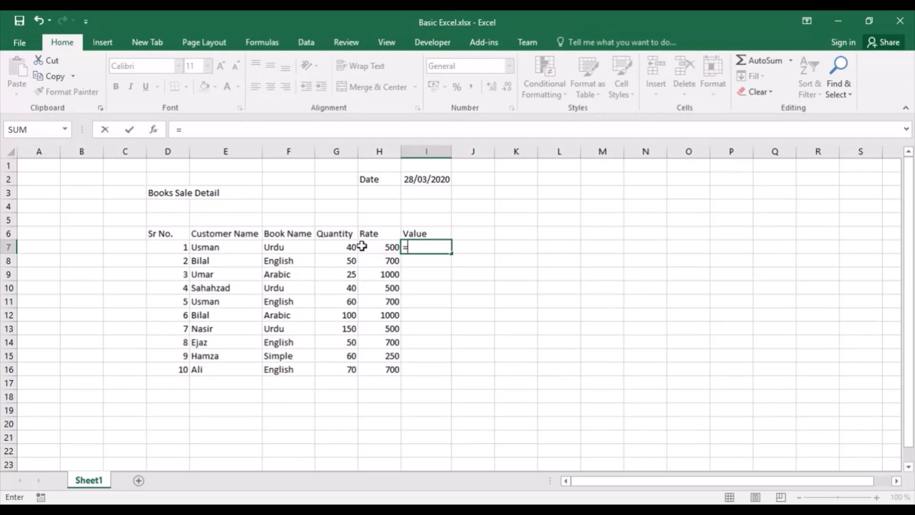
{"action": "left_click", "coordinate": [331, 245]}
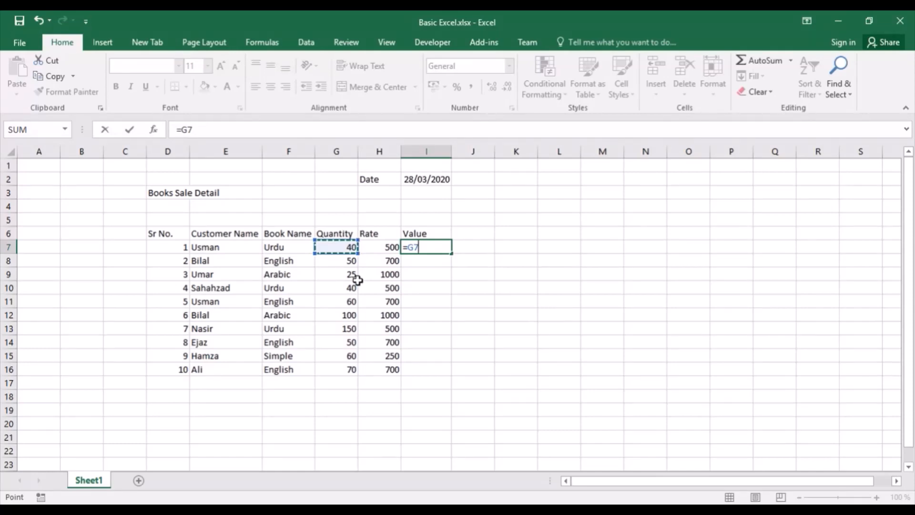
{"action": "type", "text": "*"}
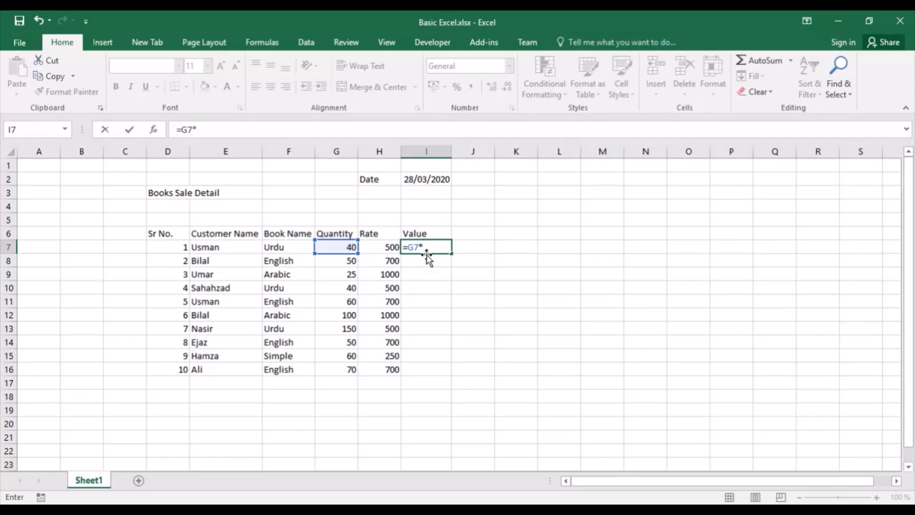
{"action": "left_click", "coordinate": [374, 247]}
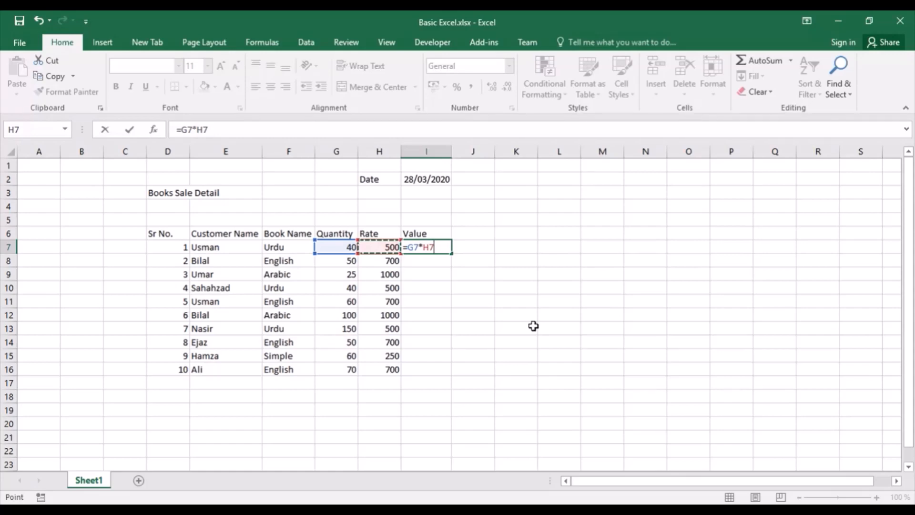
{"action": "key", "text": "Return"}
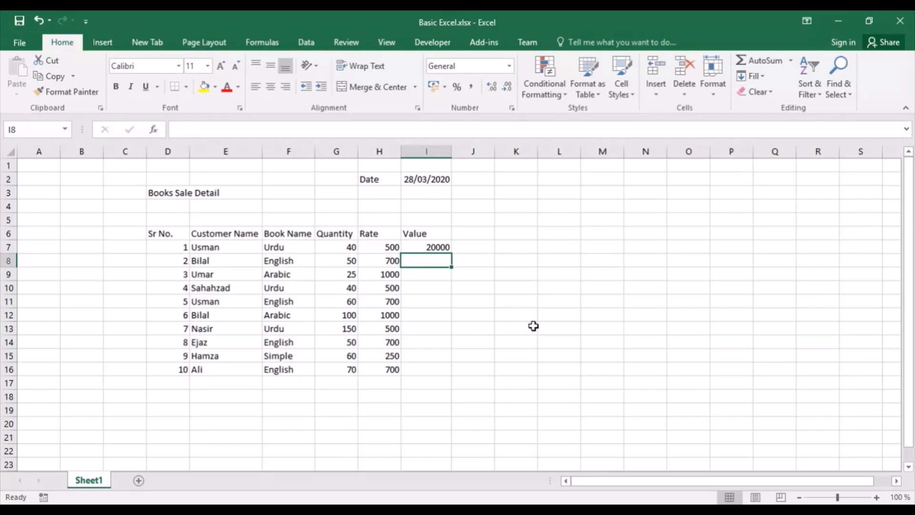
{"action": "left_click", "coordinate": [413, 247]}
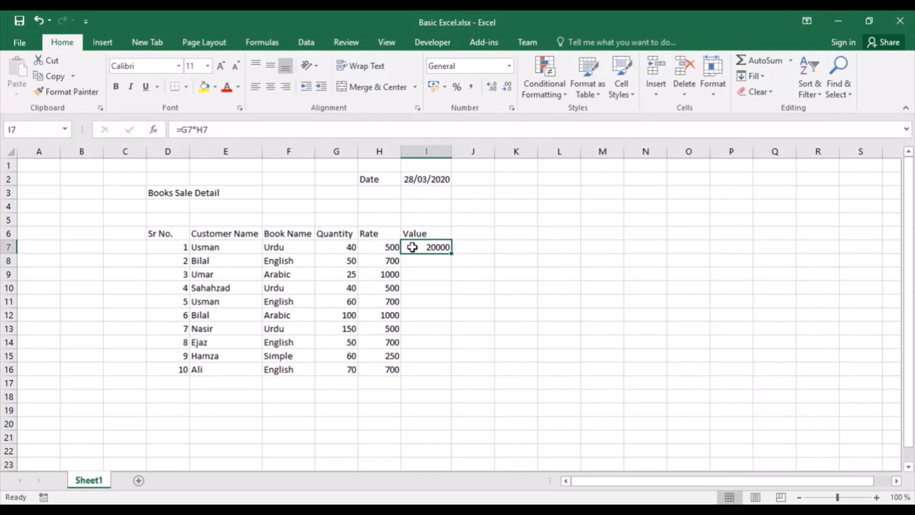
{"action": "left_click", "coordinate": [474, 90]}
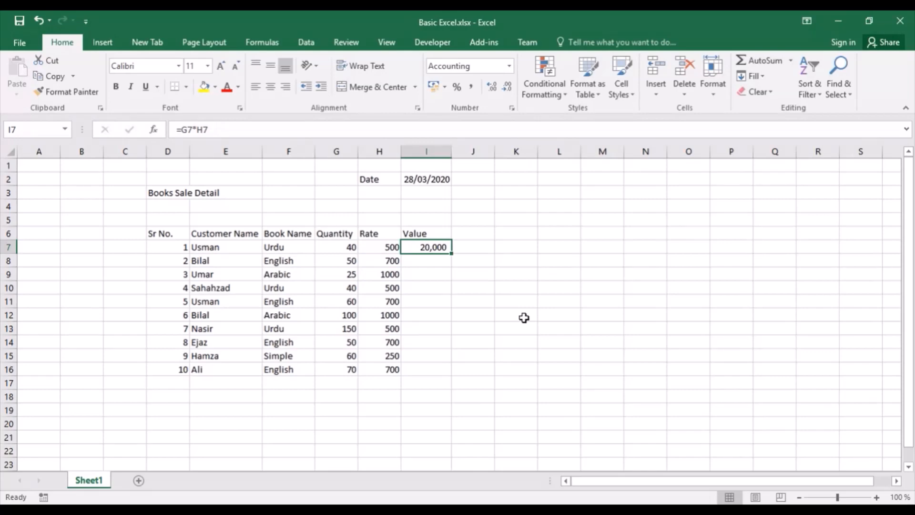
Step: Re-enter the Quantity times Rate formula =G7*H7 in cell I7
{"action": "type", "text": "="}
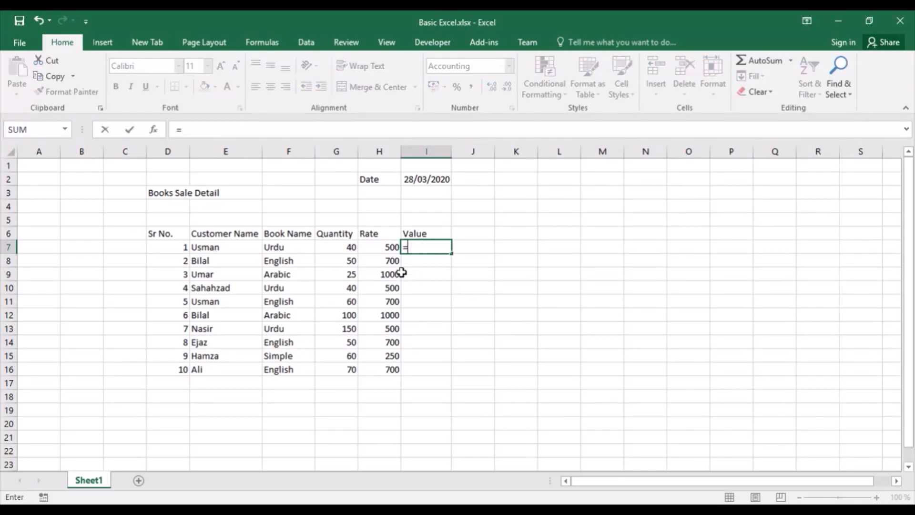
{"action": "left_click", "coordinate": [352, 246]}
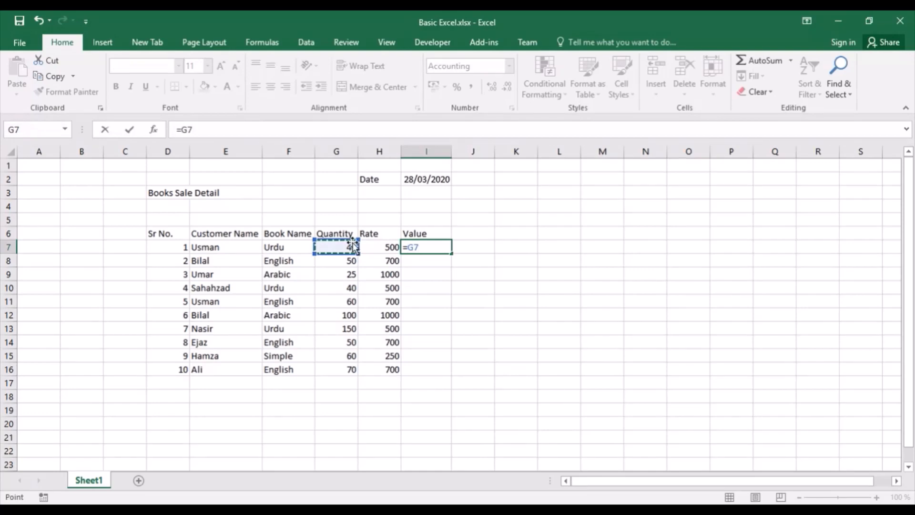
{"action": "type", "text": "*"}
{"action": "left_click", "coordinate": [375, 244]}
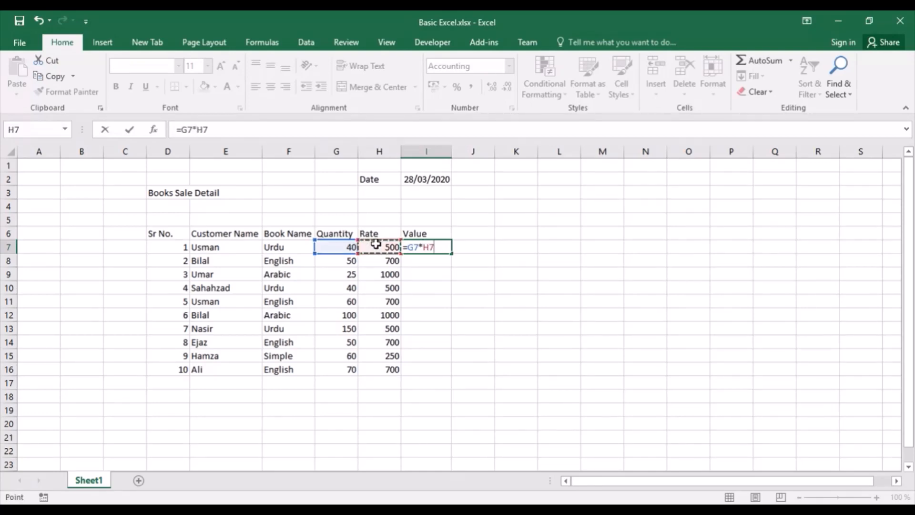
{"action": "key", "text": "Return"}
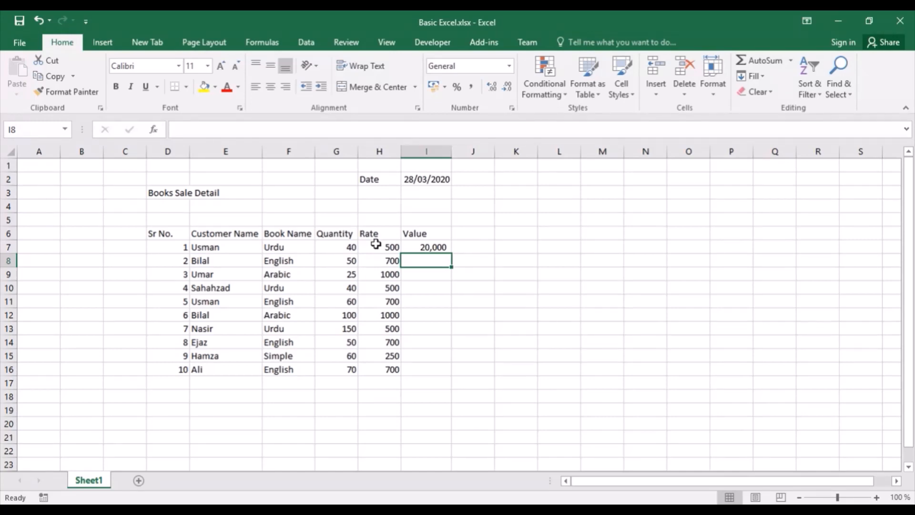
{"action": "key", "text": "Up"}
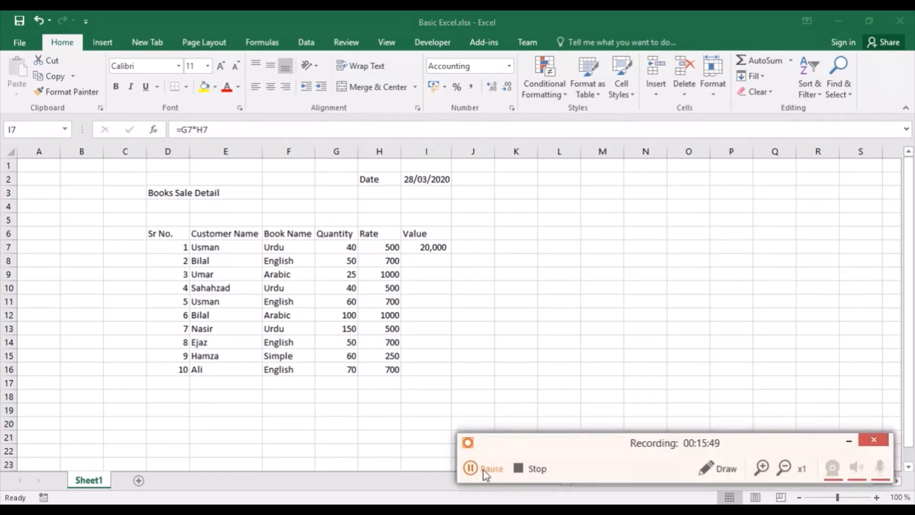
{"action": "left_click", "coordinate": [509, 466]}
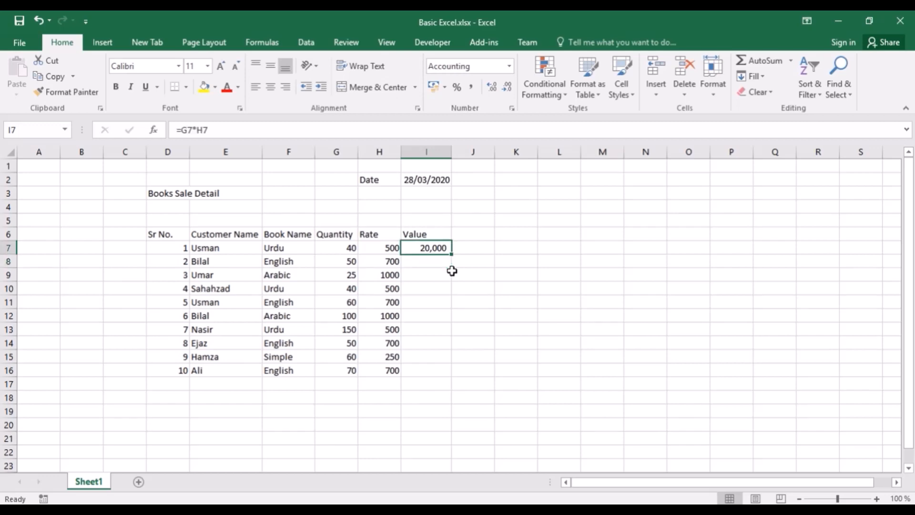
{"action": "key", "text": "Down"}
{"action": "key", "text": "Down"}
{"action": "key", "text": "Down"}
{"action": "key", "text": "Down"}
{"action": "key", "text": "Down"}
{"action": "key", "text": "Down"}
{"action": "key", "text": "Down"}
{"action": "key", "text": "Down"}
{"action": "key", "text": "Down"}
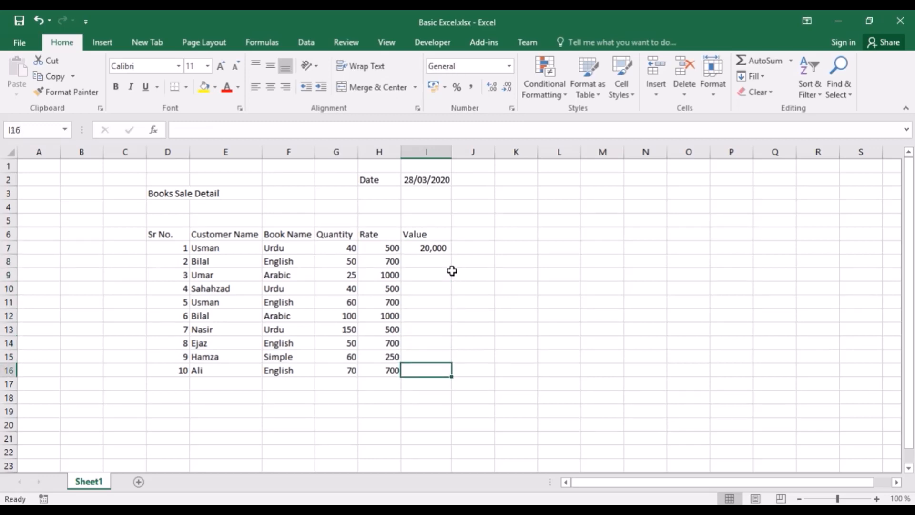
{"action": "left_click", "coordinate": [443, 261]}
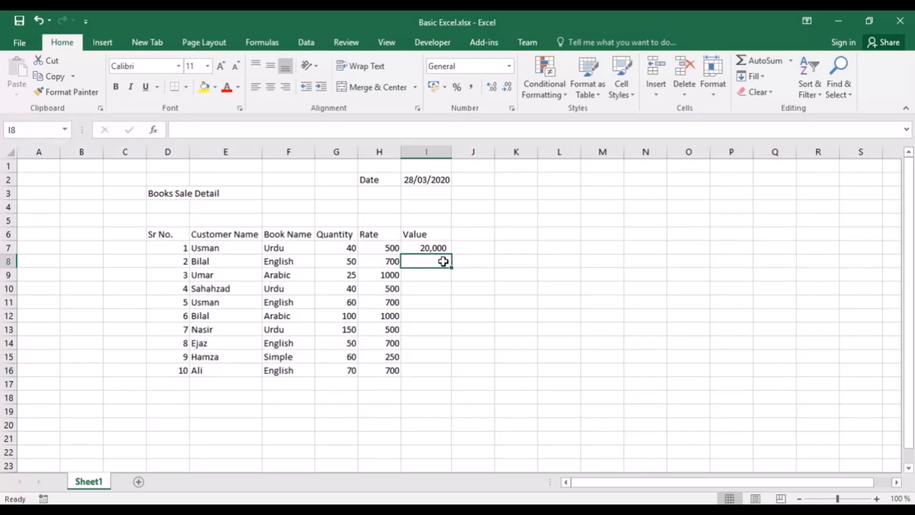
{"action": "key", "text": "Down"}
{"action": "key", "text": "Down"}
{"action": "key", "text": "Down"}
{"action": "key", "text": "Down"}
{"action": "key", "text": "Down"}
{"action": "key", "text": "Down"}
{"action": "key", "text": "Down"}
{"action": "key", "text": "Down"}
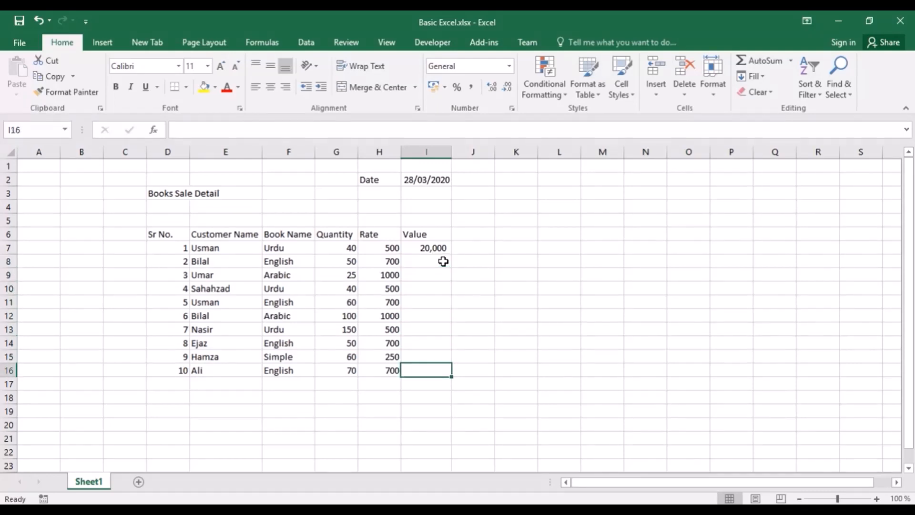
{"action": "left_click", "coordinate": [446, 248]}
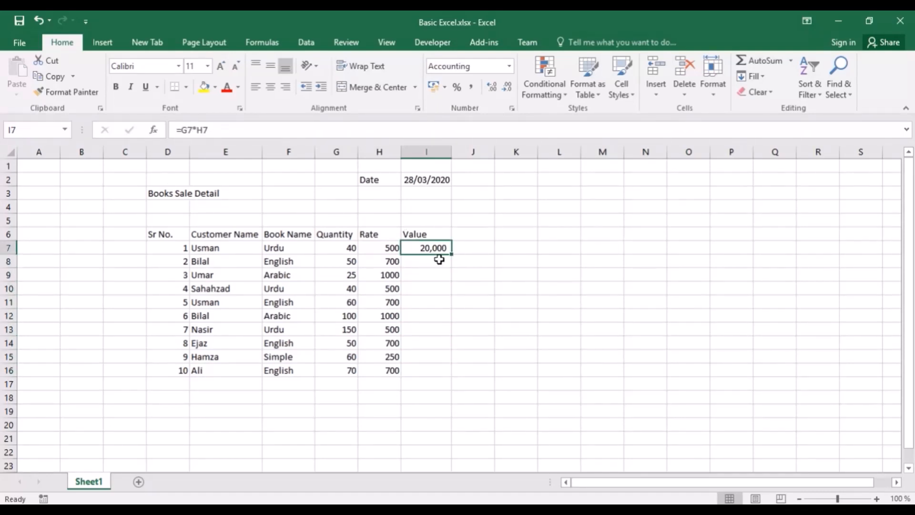
{"action": "left_click", "coordinate": [436, 263]}
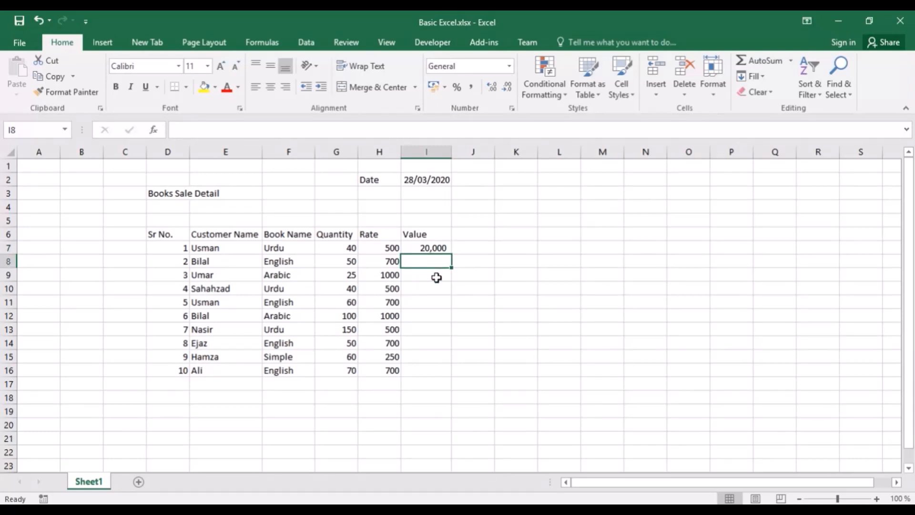
{"action": "left_click", "coordinate": [437, 278]}
{"action": "left_click", "coordinate": [438, 305]}
{"action": "left_click", "coordinate": [439, 340]}
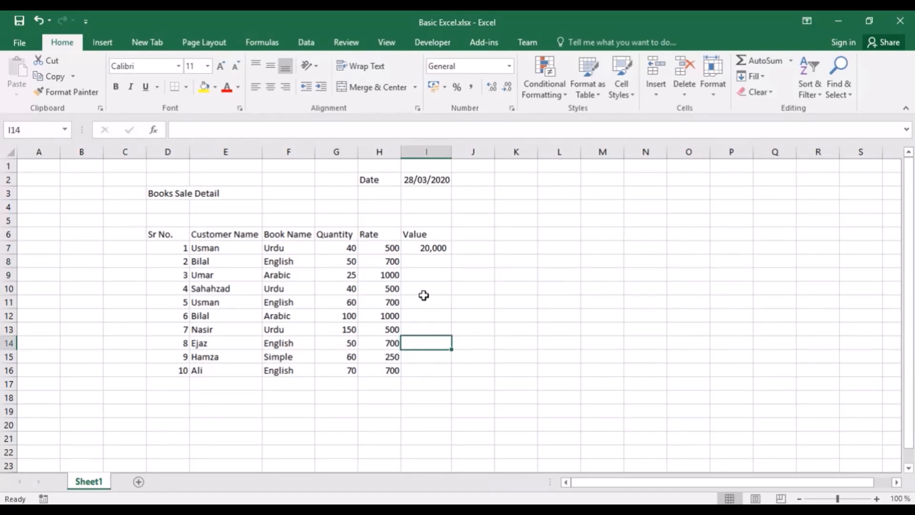
Step: Copy the Value formula from I7 and paste it with its formatting into I8 to I16
{"action": "left_click", "coordinate": [431, 248]}
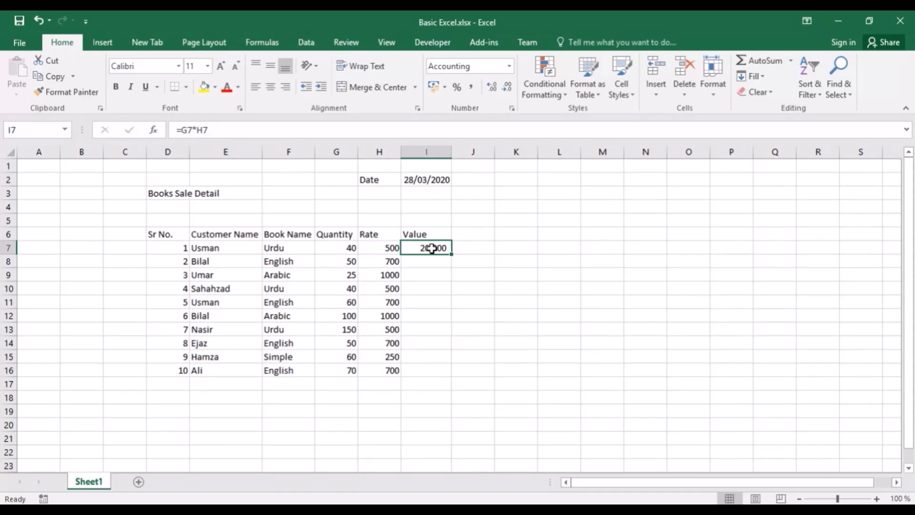
{"action": "right_click", "coordinate": [432, 248]}
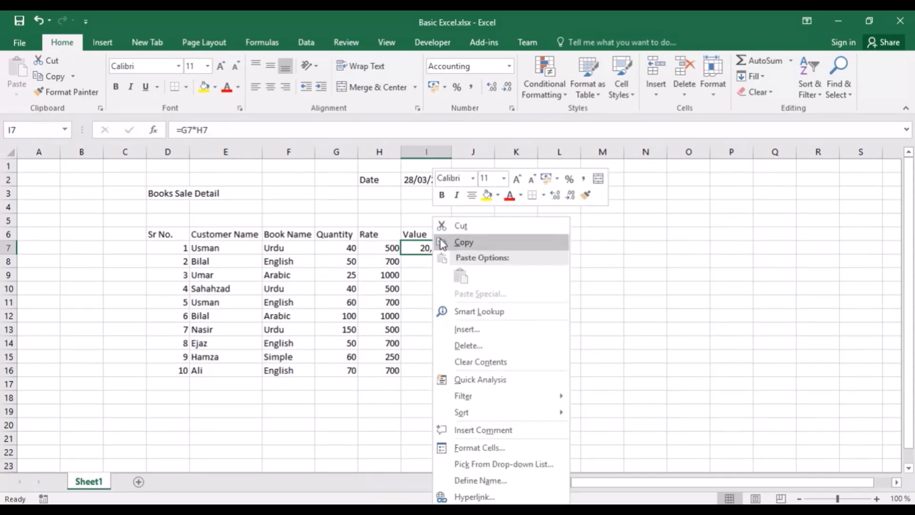
{"action": "left_click", "coordinate": [444, 238]}
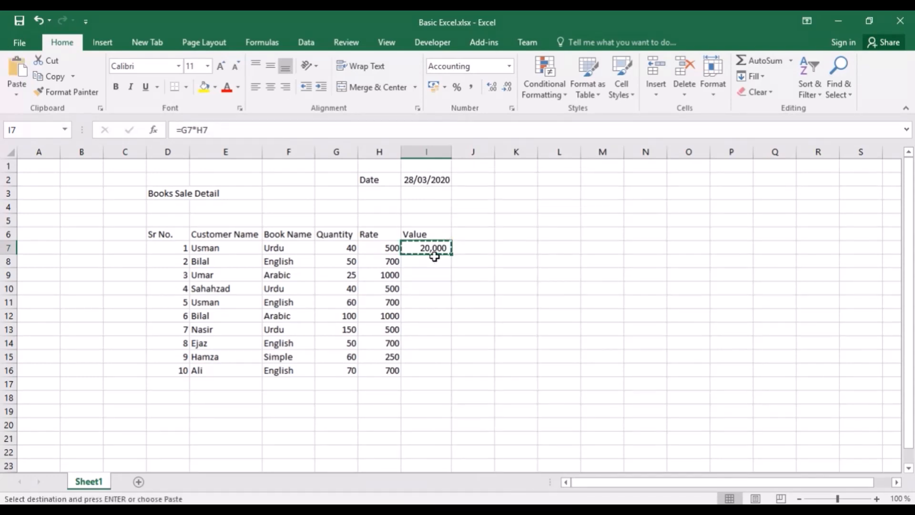
{"action": "left_click", "coordinate": [434, 261]}
{"action": "left_click_drag", "start_coordinate": [433, 261], "coordinate": [422, 370]}
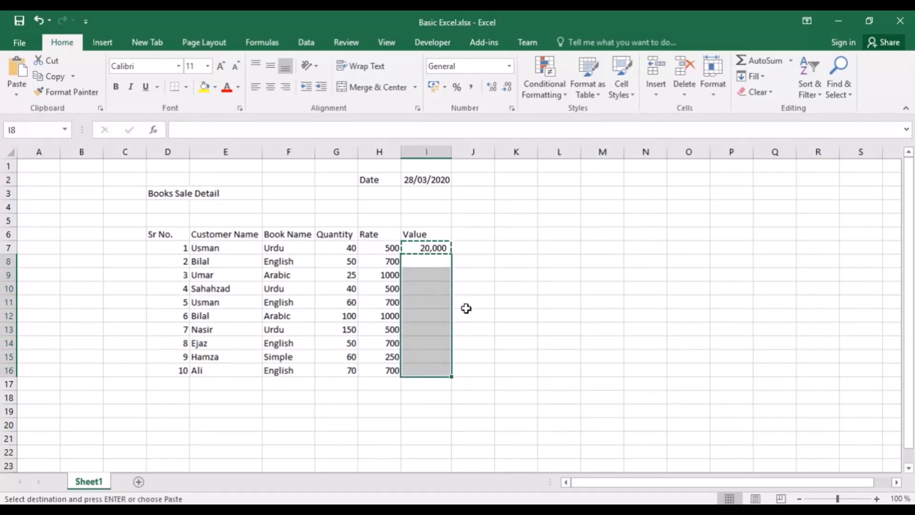
{"action": "right_click", "coordinate": [434, 314]}
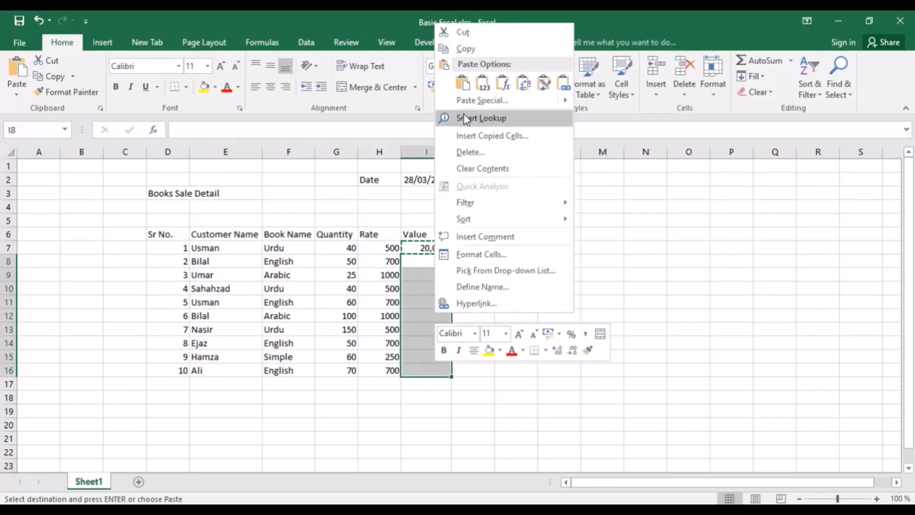
{"action": "left_click", "coordinate": [460, 87]}
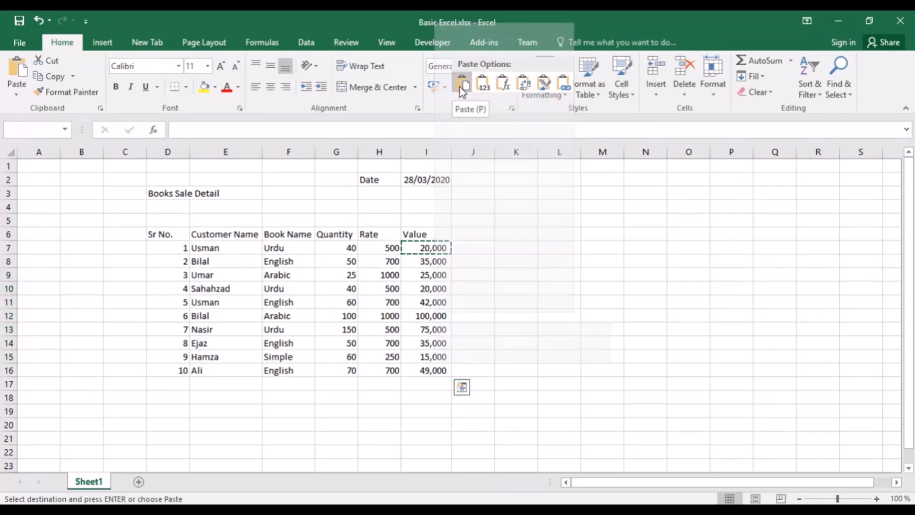
{"action": "left_click", "coordinate": [532, 272]}
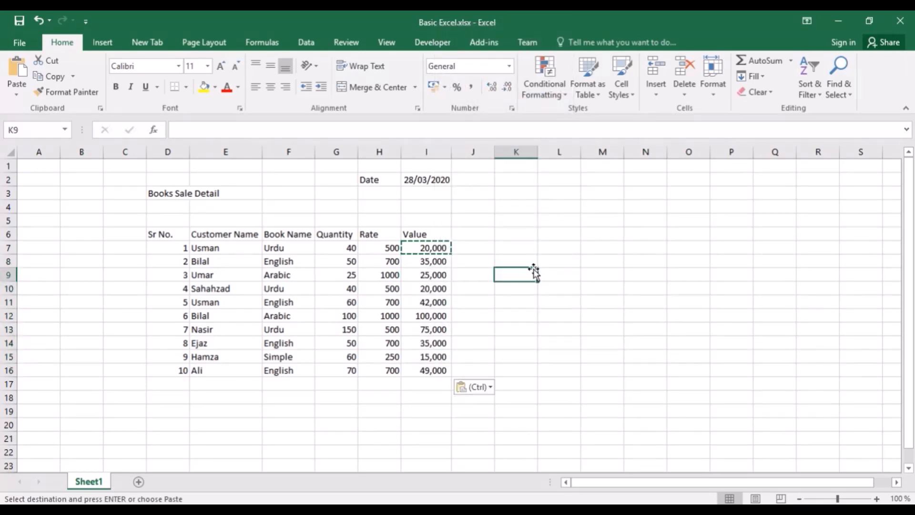
{"action": "key", "text": "Escape"}
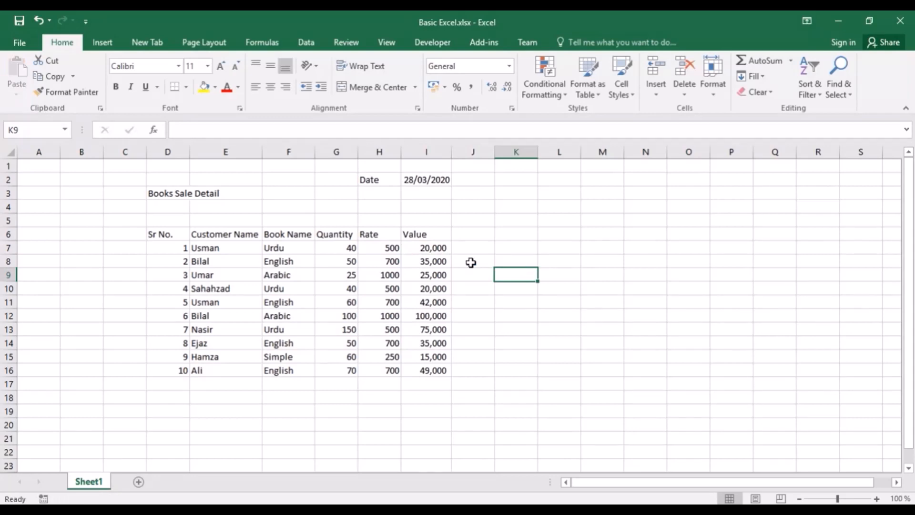
Step: Examine the copied Quantity times Rate formulas in the Value column from I7 to I16
{"action": "left_click", "coordinate": [437, 250]}
{"action": "left_click", "coordinate": [439, 266]}
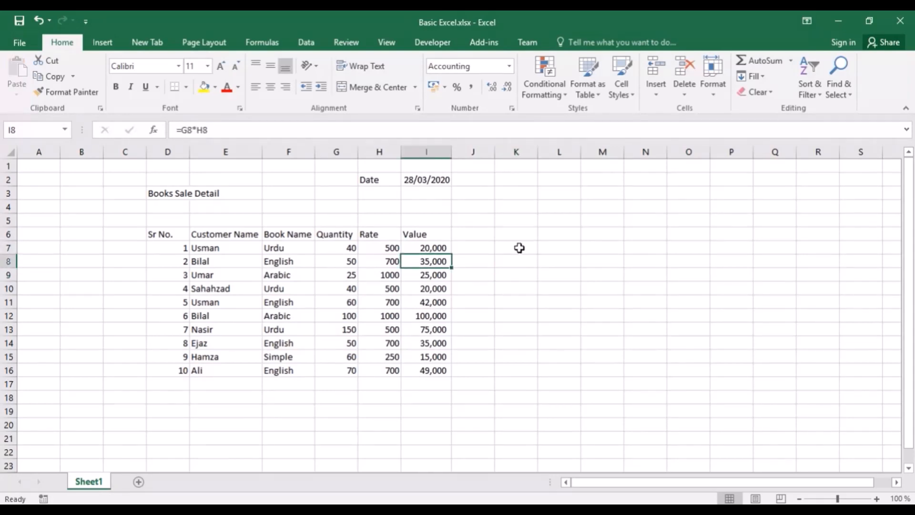
{"action": "key", "text": "Down"}
{"action": "key", "text": "Down"}
{"action": "key", "text": "Down"}
{"action": "key", "text": "Down"}
{"action": "key", "text": "Down"}
{"action": "key", "text": "Down"}
{"action": "key", "text": "Down"}
{"action": "key", "text": "Down"}
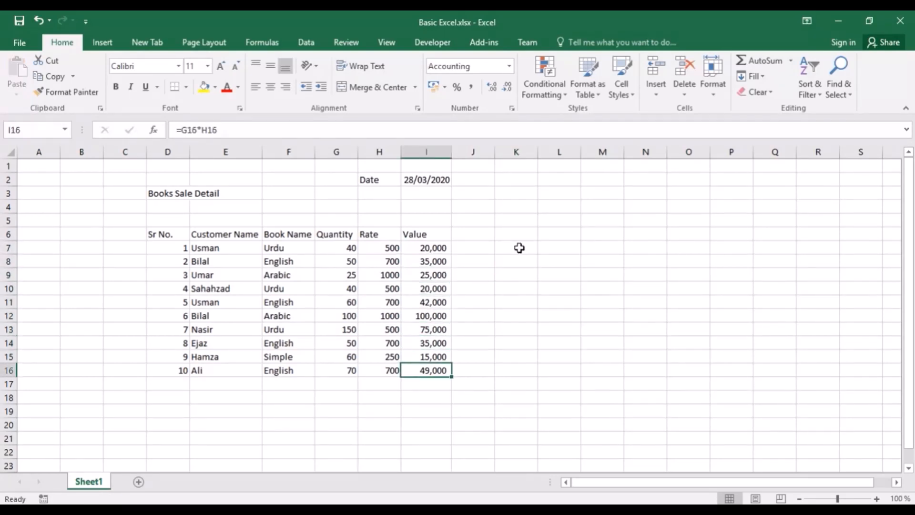
{"action": "key", "text": "Up"}
{"action": "key", "text": "Up"}
{"action": "key", "text": "Up"}
{"action": "key", "text": "Up"}
{"action": "key", "text": "Up"}
{"action": "key", "text": "Up"}
{"action": "key", "text": "Up"}
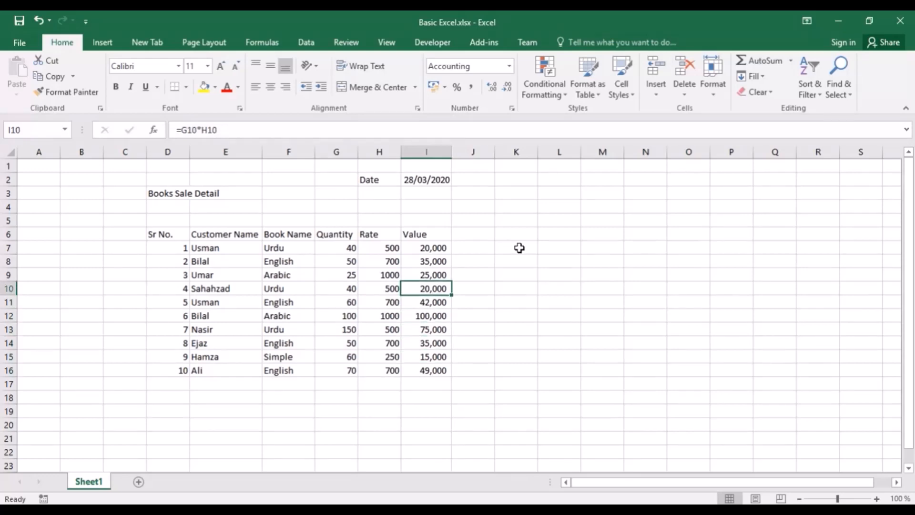
{"action": "key", "text": "Down"}
{"action": "key", "text": "Down"}
{"action": "key", "text": "Down"}
{"action": "key", "text": "Down"}
{"action": "key", "text": "Down"}
{"action": "key", "text": "Down"}
{"action": "key", "text": "Down"}
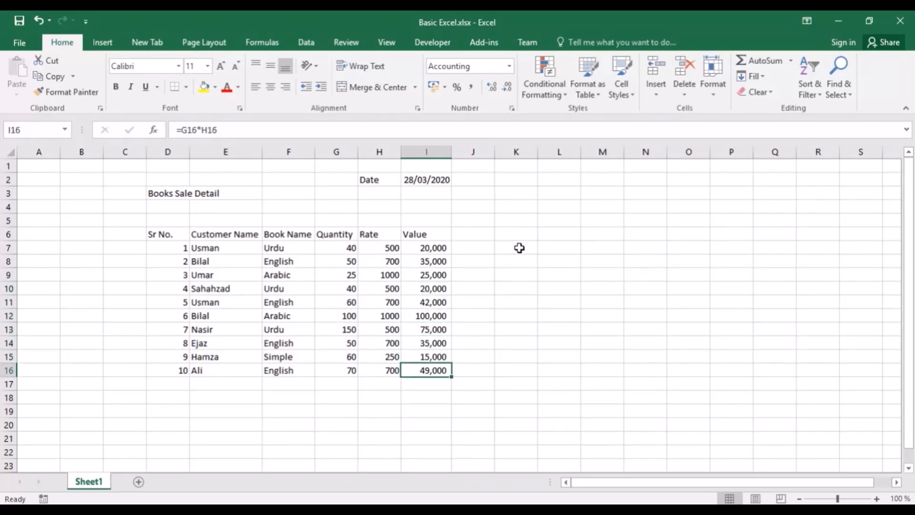
Step: Total the Value column in cell I17 with the formula =SUM(I7:I16)
{"action": "left_click", "coordinate": [436, 386]}
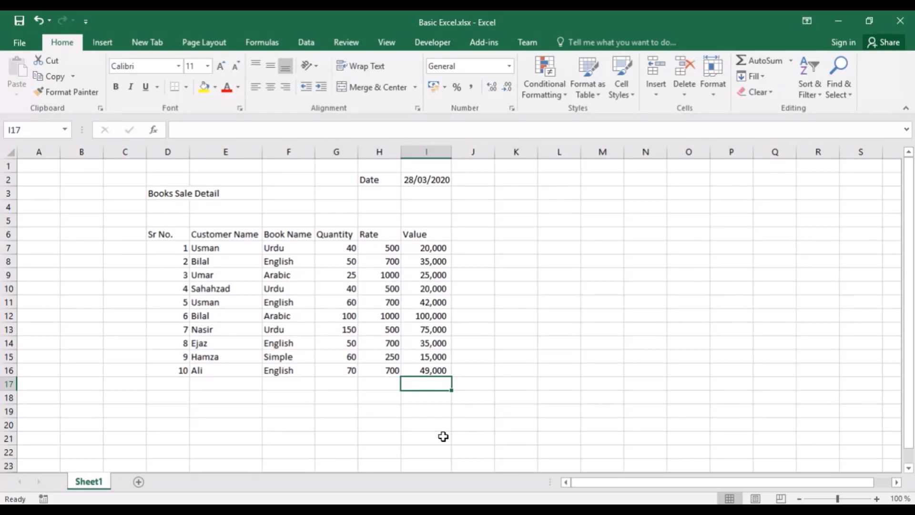
{"action": "type", "text": "="}
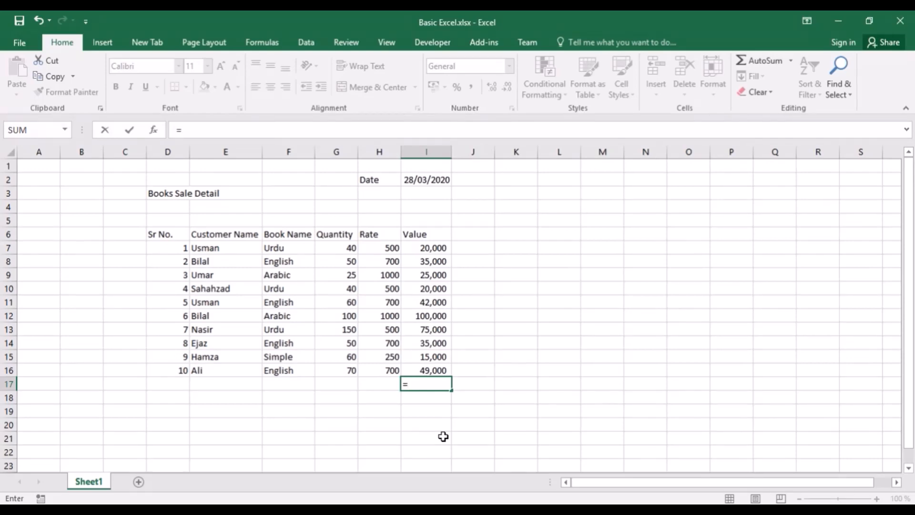
{"action": "type", "text": "sum"}
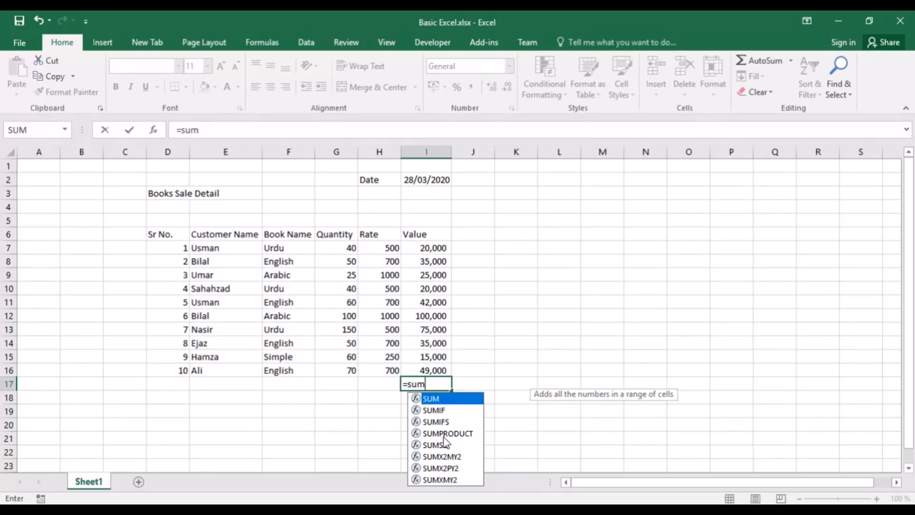
{"action": "type", "text": "("}
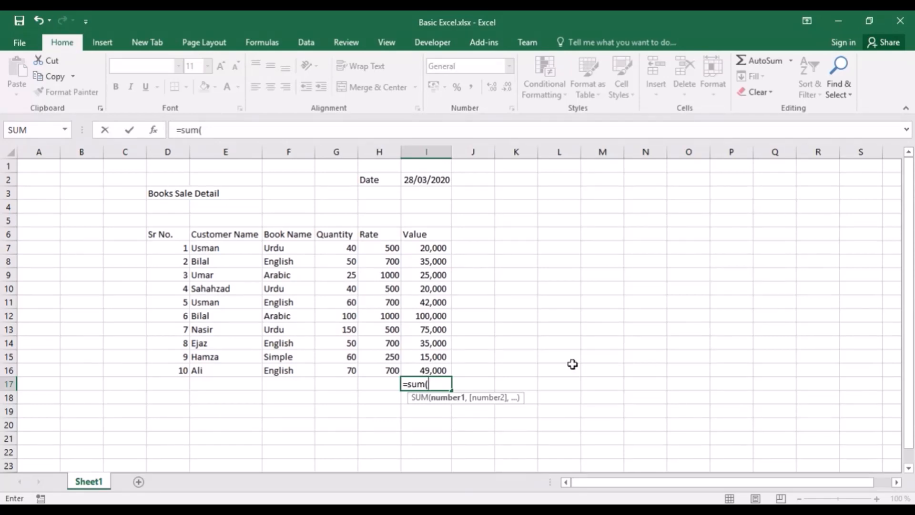
{"action": "left_click_drag", "start_coordinate": [432, 248], "coordinate": [429, 371]}
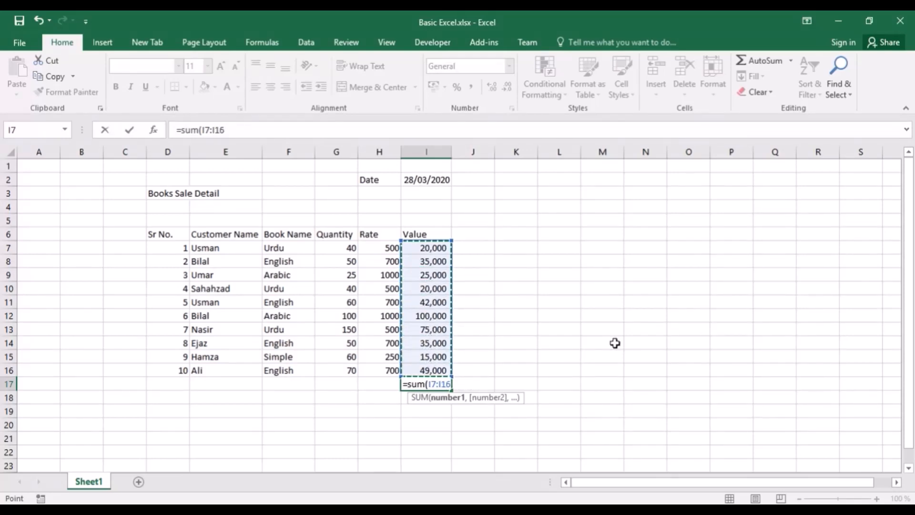
{"action": "type", "text": ")"}
{"action": "key", "text": "Return"}
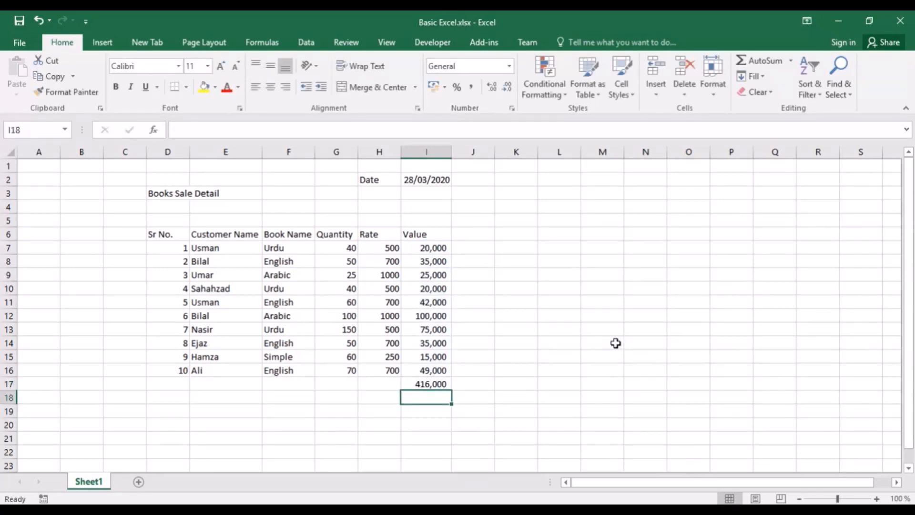
Step: Clear the SUM formula from cell I17
{"action": "key", "text": "Up"}
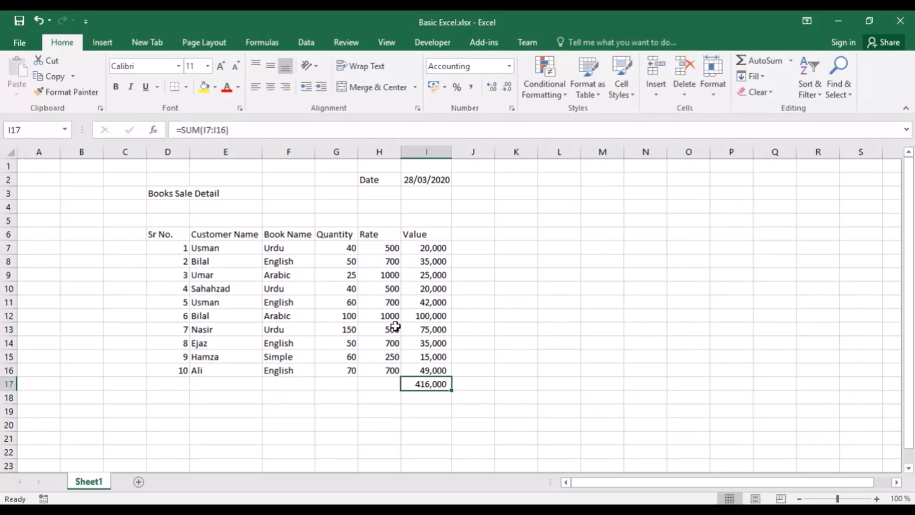
{"action": "type", "text": "="}
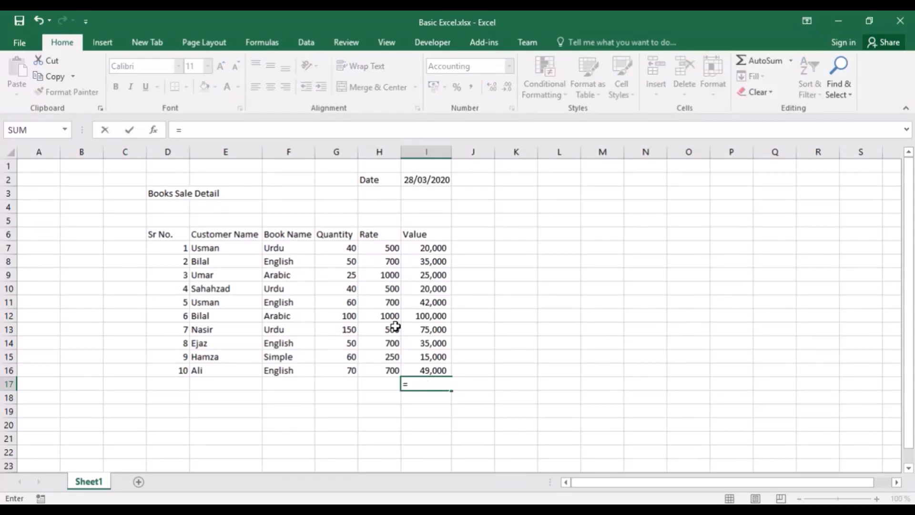
{"action": "key", "text": "Escape"}
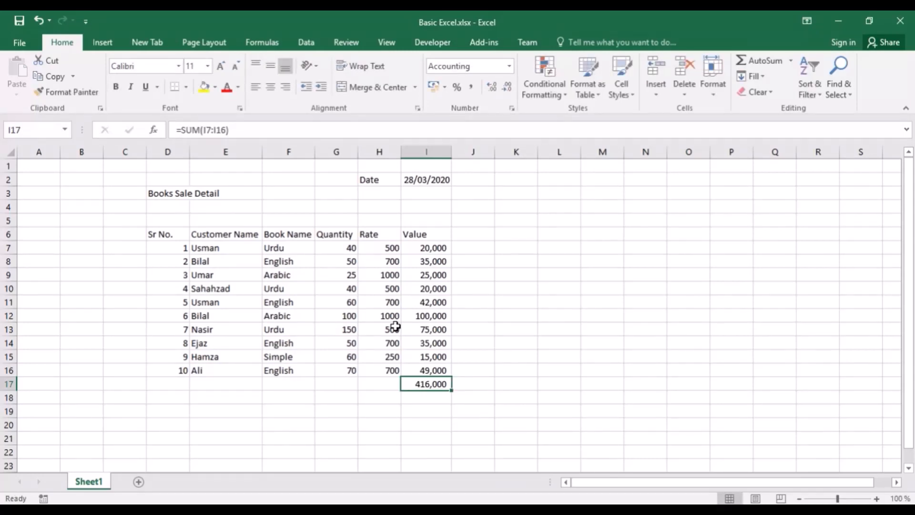
{"action": "key", "text": "Delete"}
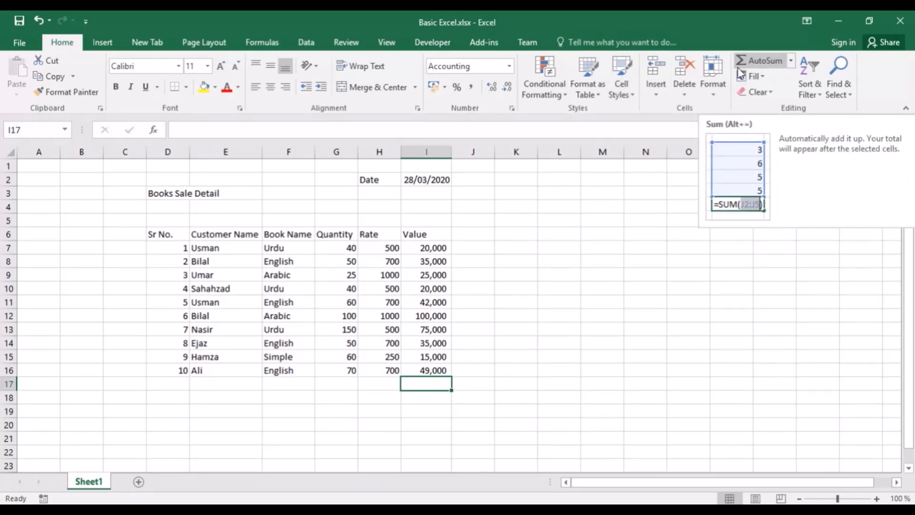
Step: Total I7:I16 in cell I17 with AutoSum, and clear that total again
{"action": "left_click", "coordinate": [752, 66]}
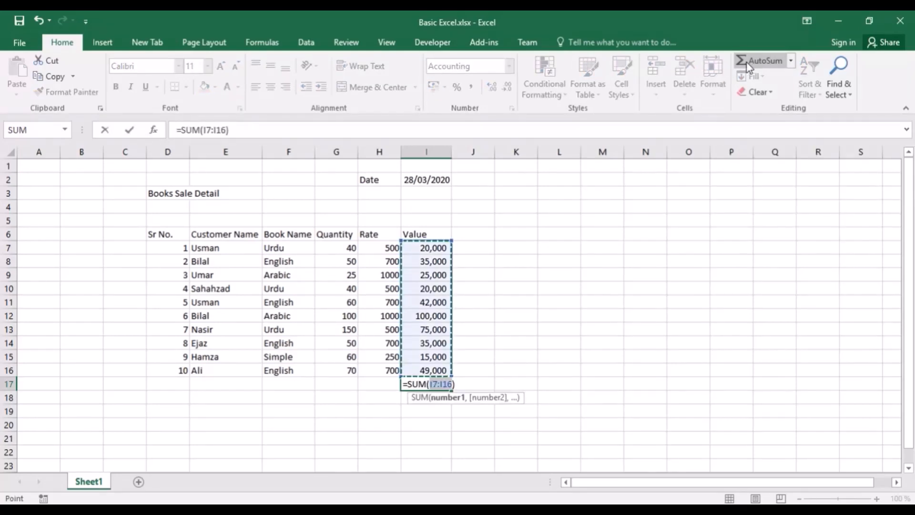
{"action": "key", "text": "Return"}
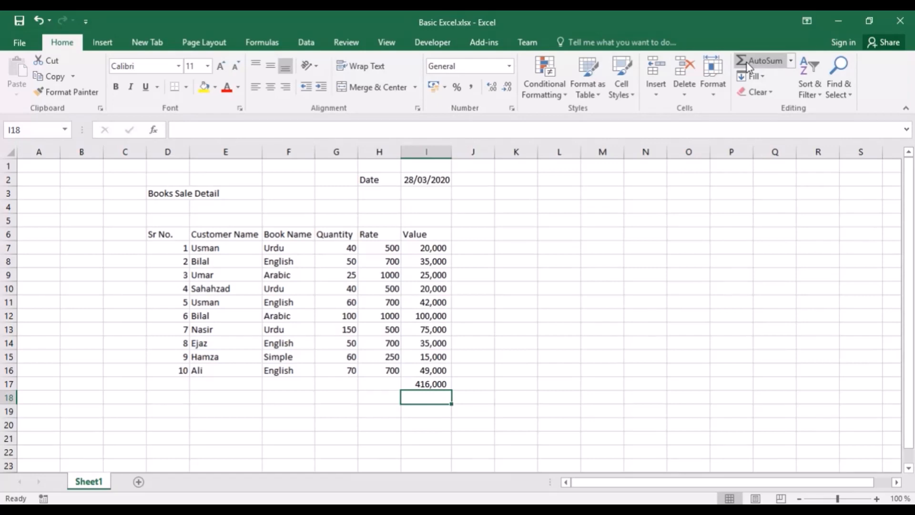
{"action": "key", "text": "Up"}
{"action": "key", "text": "Delete"}
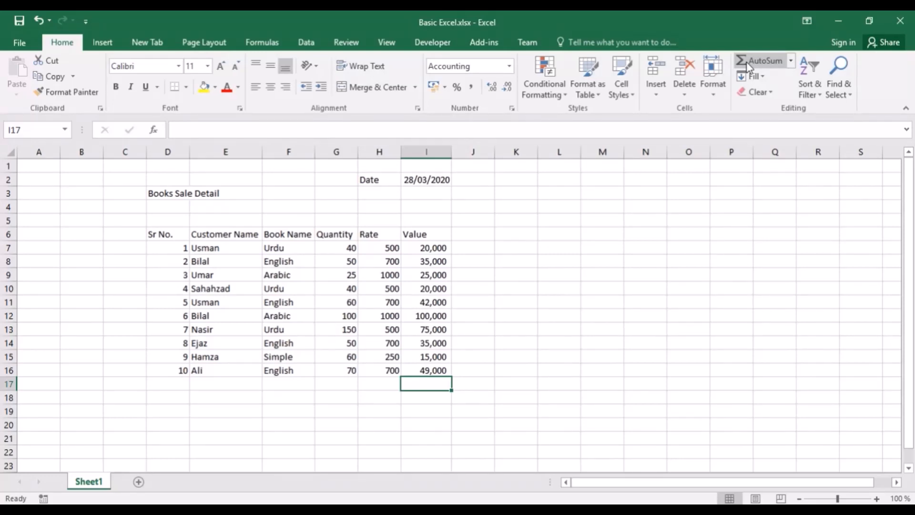
Step: Insert the AutoSum total =SUM(I7:I16) in cell I17 below the Value column
{"action": "key", "text": "alt"}
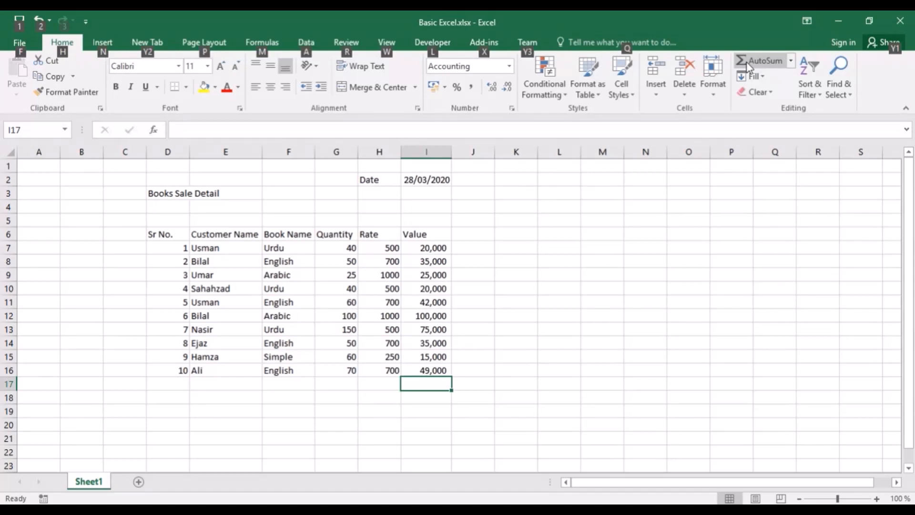
{"action": "left_click", "coordinate": [748, 62]}
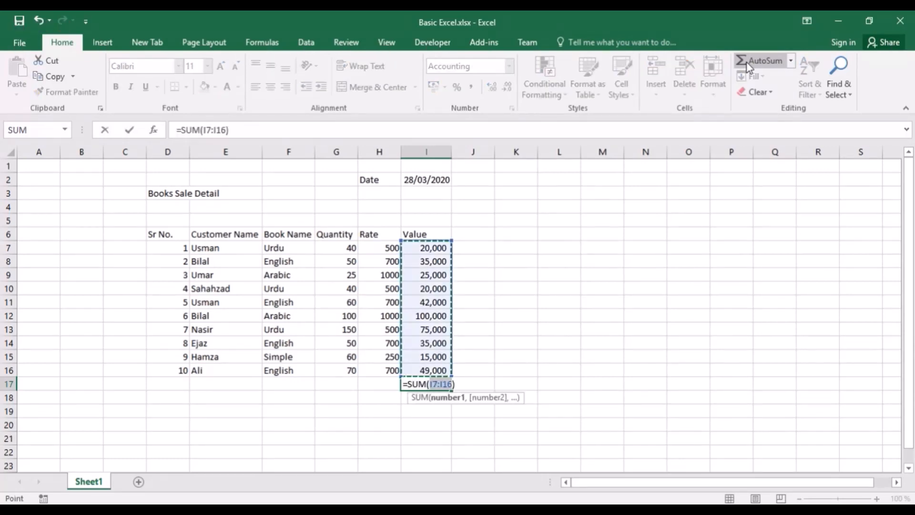
{"action": "key", "text": "Return"}
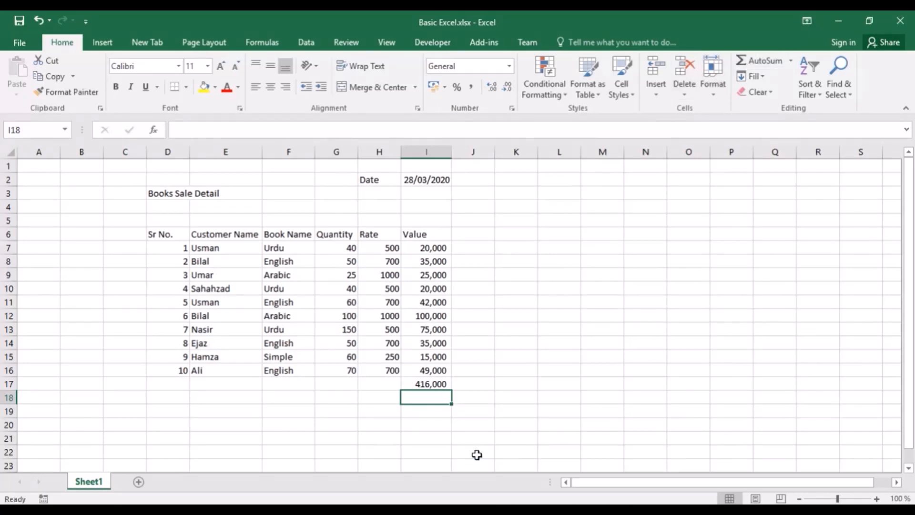
Step: Enter the label Discount in G19 and 5% in H19, with the percentage centred in its cell
{"action": "left_click", "coordinate": [378, 414]}
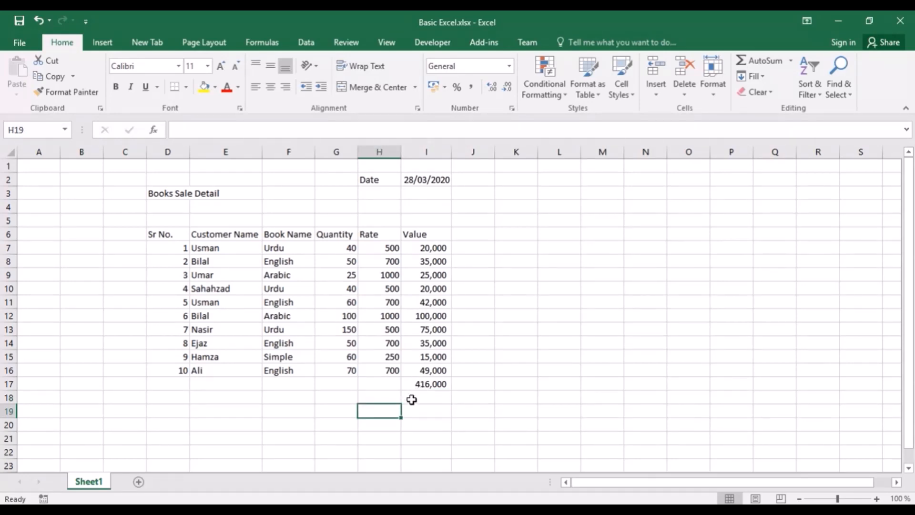
{"action": "left_click", "coordinate": [350, 417]}
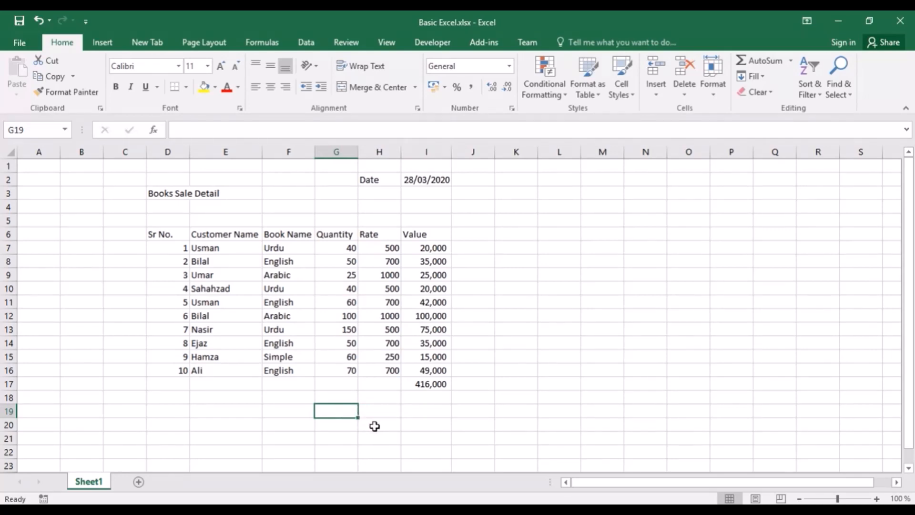
{"action": "type", "text": "Disc"}
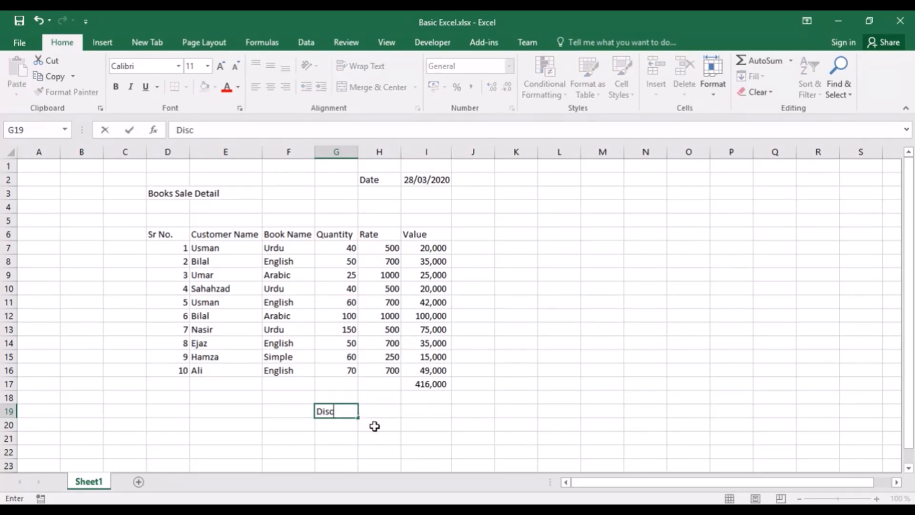
{"action": "type", "text": "ount"}
{"action": "key", "text": "Tab"}
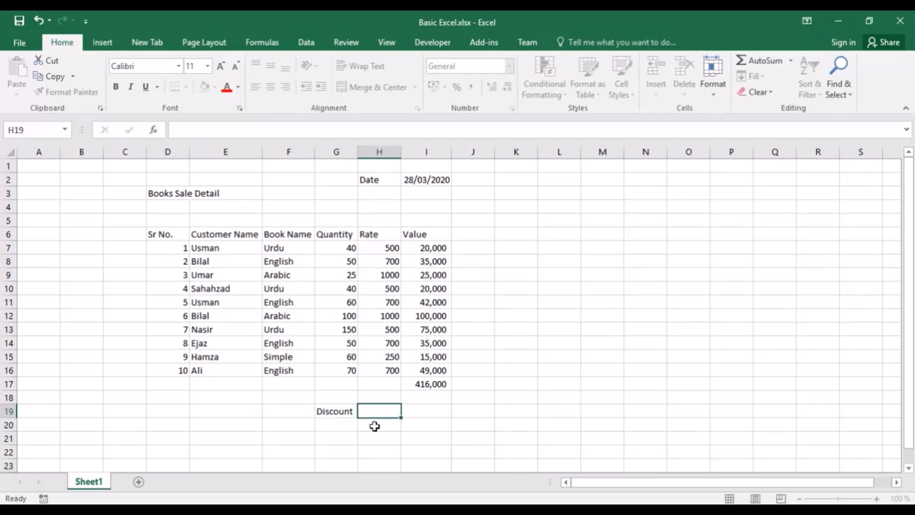
{"action": "type", "text": "5%"}
{"action": "key", "text": "Return"}
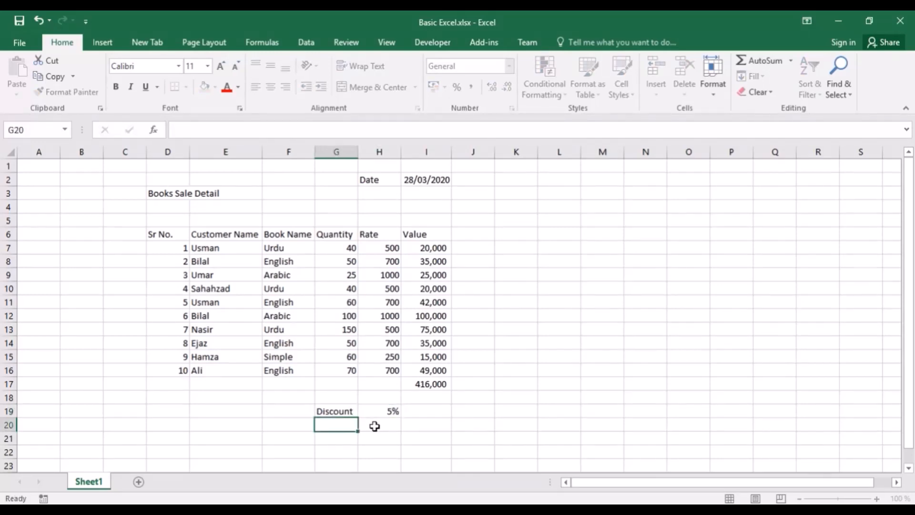
{"action": "left_click", "coordinate": [370, 411]}
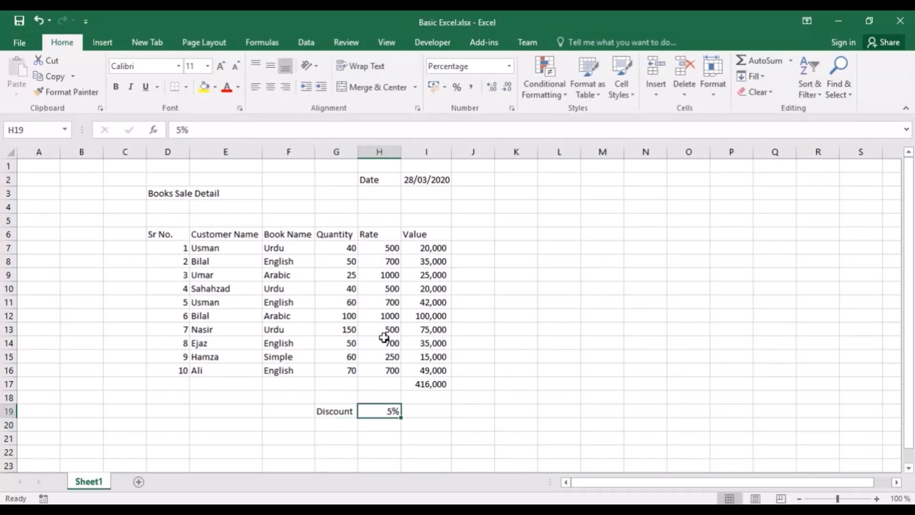
{"action": "left_click", "coordinate": [273, 90]}
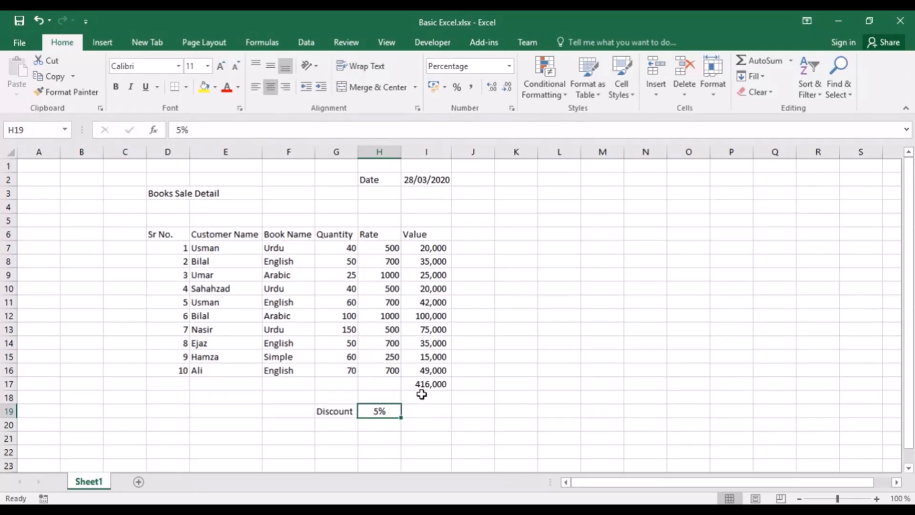
{"action": "left_click", "coordinate": [431, 383]}
{"action": "left_click", "coordinate": [432, 412]}
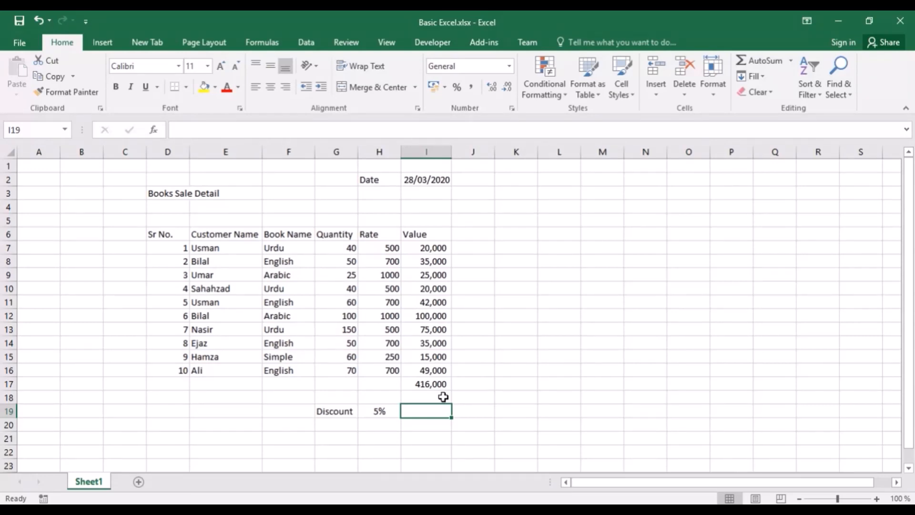
{"action": "type", "text": "="}
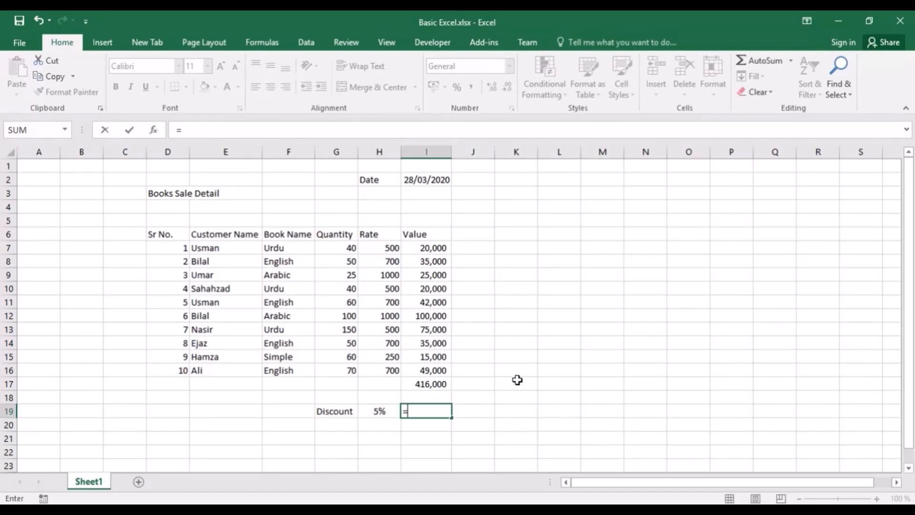
{"action": "left_click", "coordinate": [433, 381]}
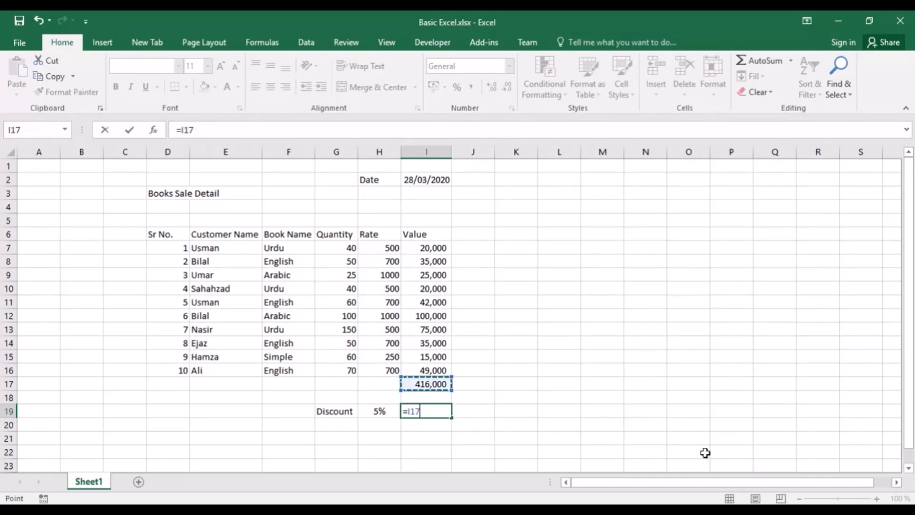
{"action": "type", "text": "*"}
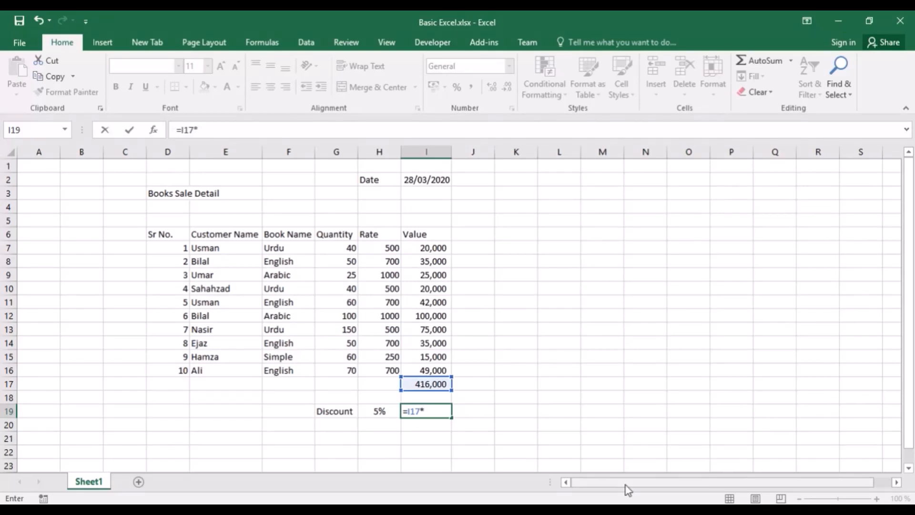
{"action": "left_click", "coordinate": [392, 411]}
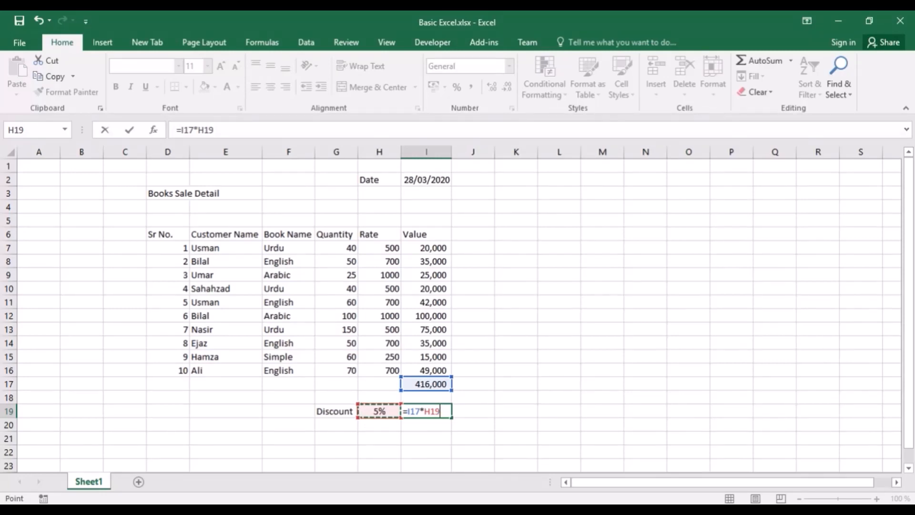
{"action": "key", "text": "Escape"}
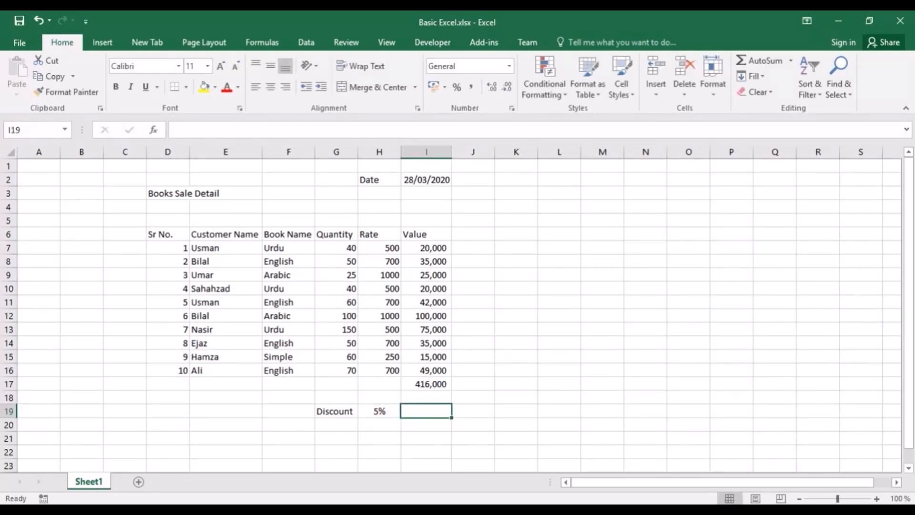
Step: Calculate the discount amount in I19 with the formula =I17*H19
{"action": "type", "text": "="}
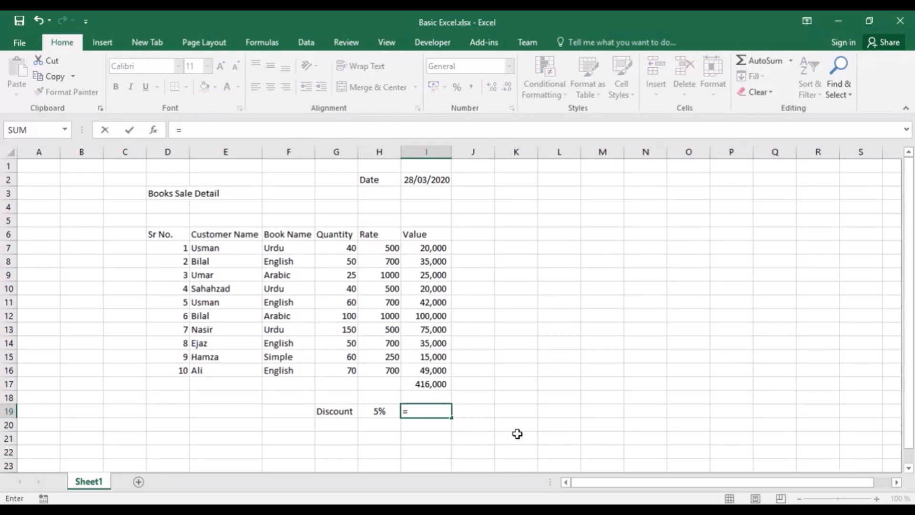
{"action": "left_click", "coordinate": [446, 384]}
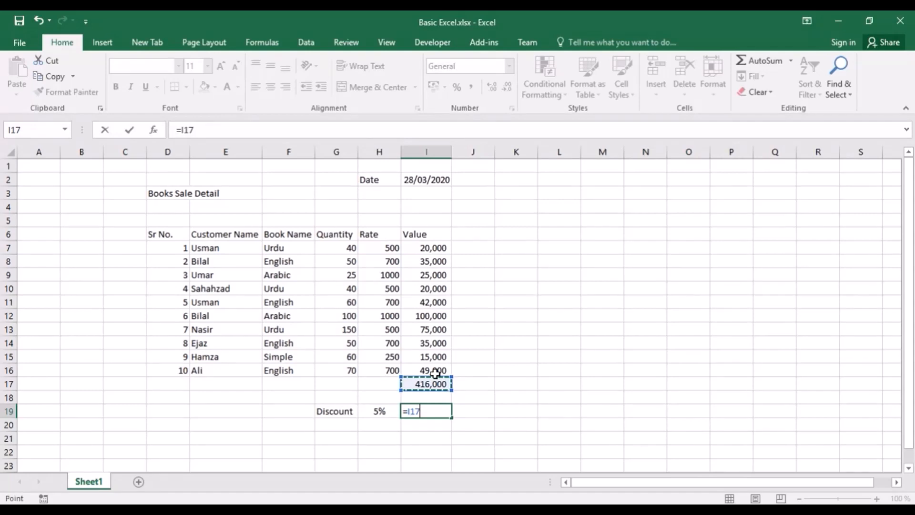
{"action": "type", "text": "*"}
{"action": "left_click", "coordinate": [391, 406]}
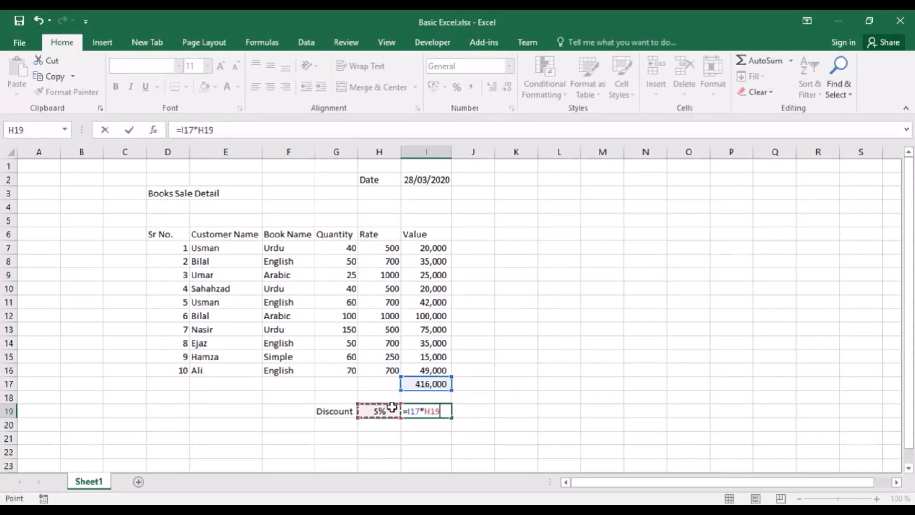
{"action": "key", "text": "Return"}
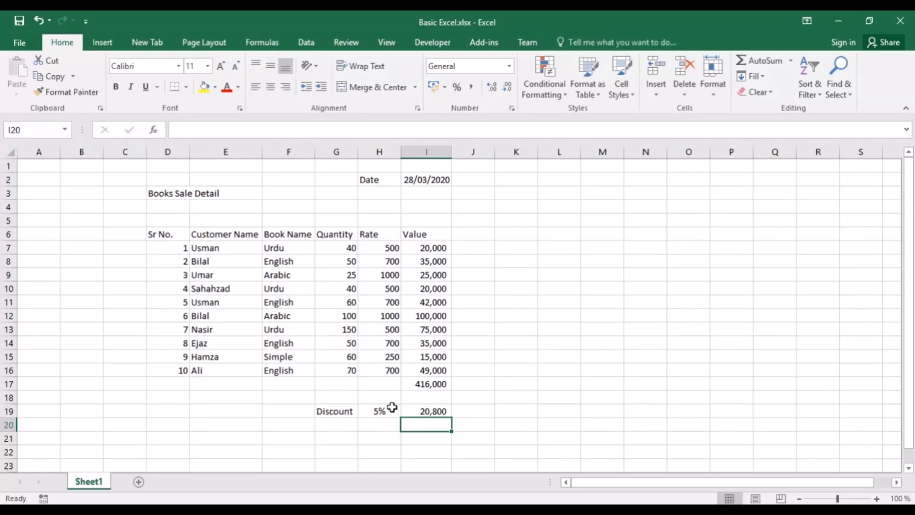
Step: Enter the label Grand Total in G21, two rows below the Discount label
{"action": "left_click", "coordinate": [369, 439]}
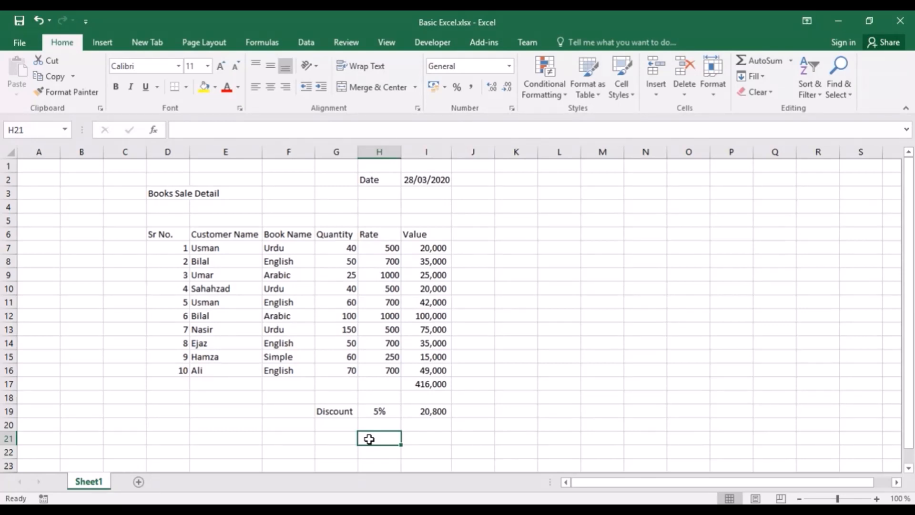
{"action": "key", "text": "Left"}
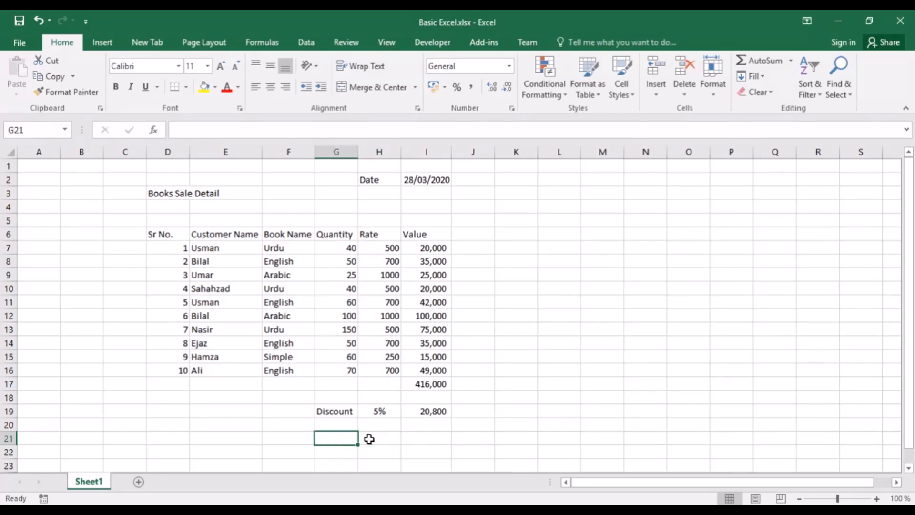
{"action": "type", "text": "Gran"}
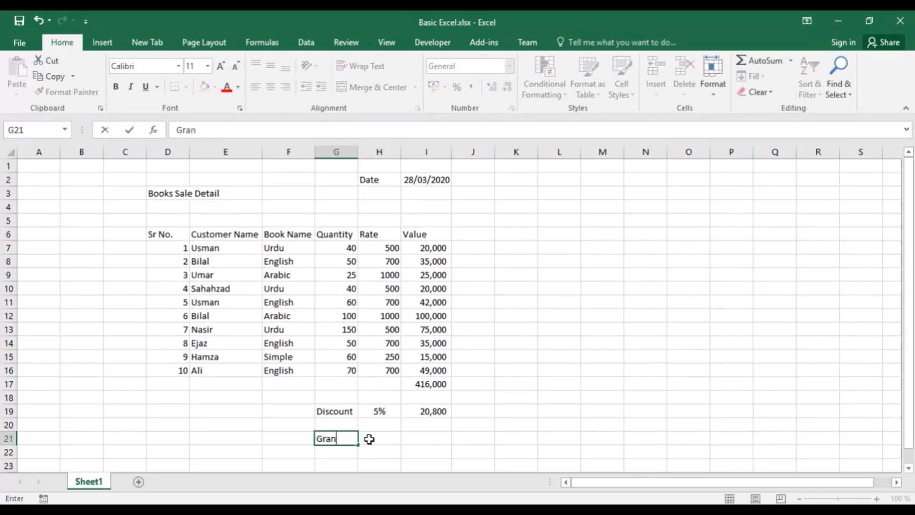
{"action": "type", "text": "d Total"}
{"action": "key", "text": "Right"}
{"action": "key", "text": "Right"}
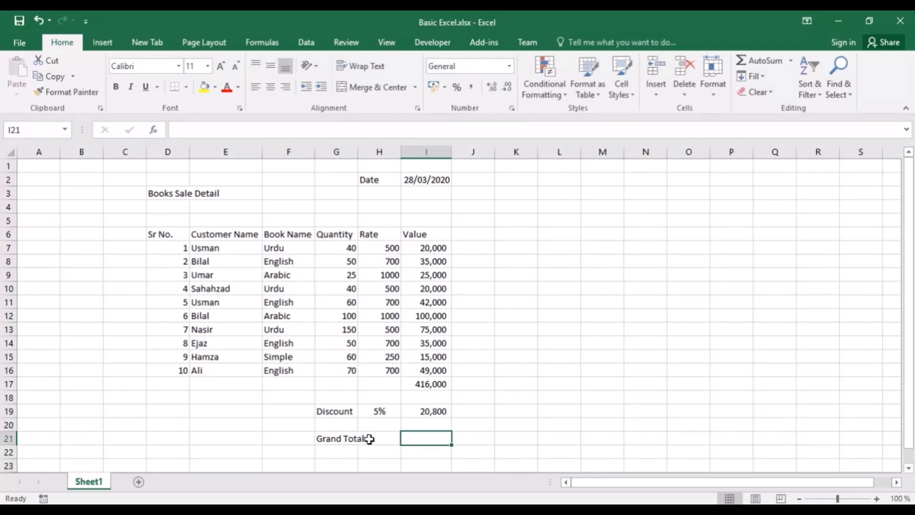
Step: Calculate the grand total in I21 by subtracting the discount from the total with =I17-I19
{"action": "type", "text": "="}
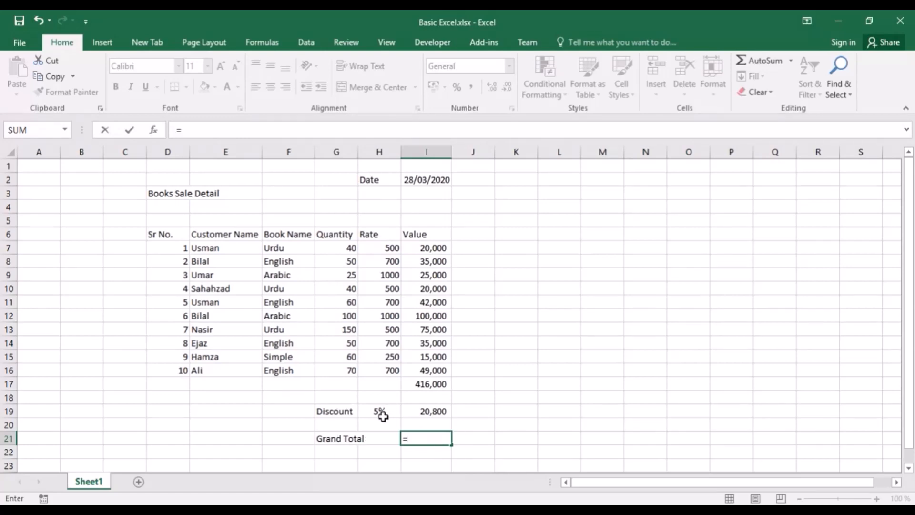
{"action": "left_click", "coordinate": [421, 385]}
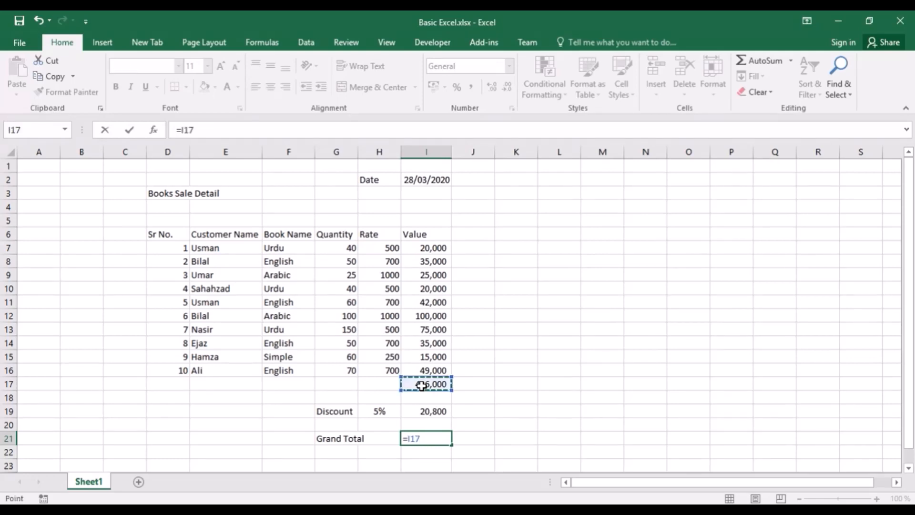
{"action": "type", "text": "-"}
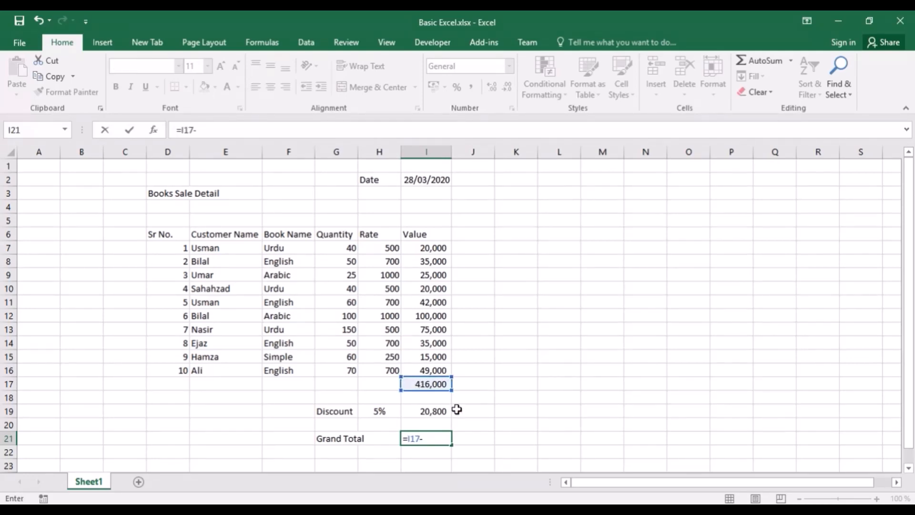
{"action": "left_click", "coordinate": [442, 411]}
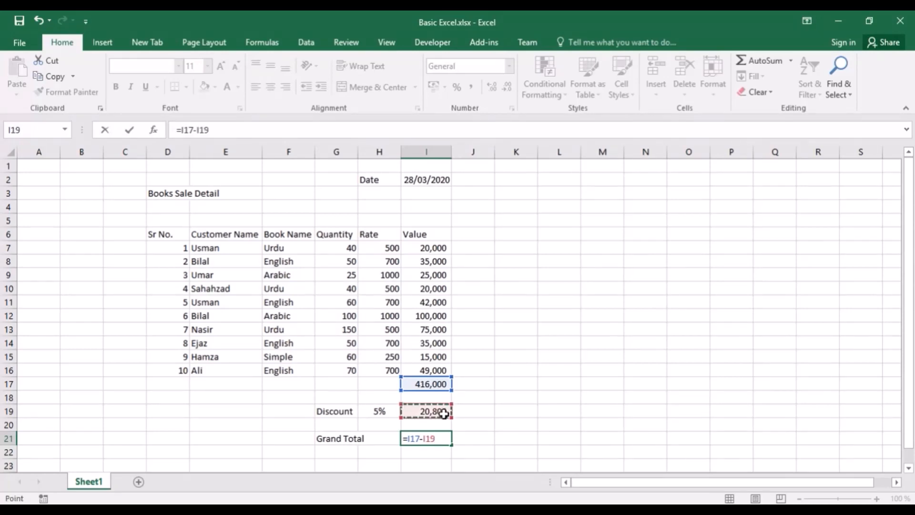
{"action": "key", "text": "Return"}
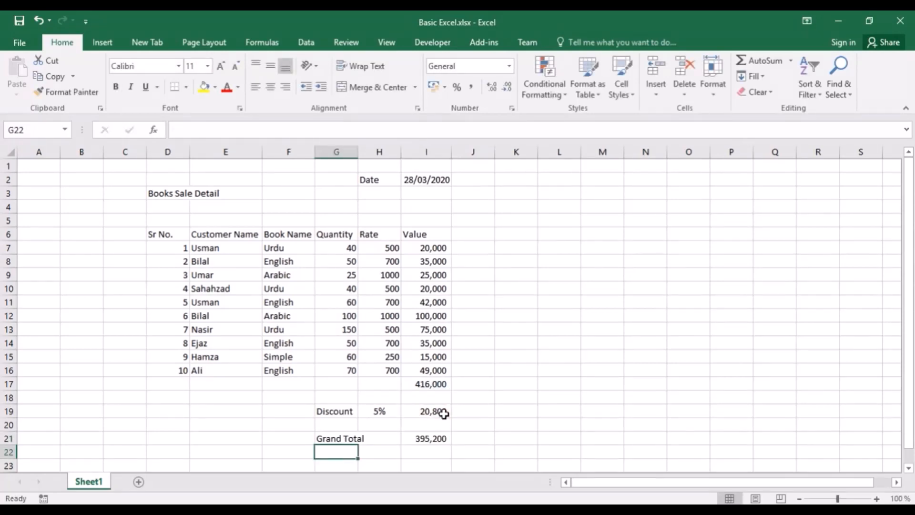
{"action": "left_click", "coordinate": [429, 439]}
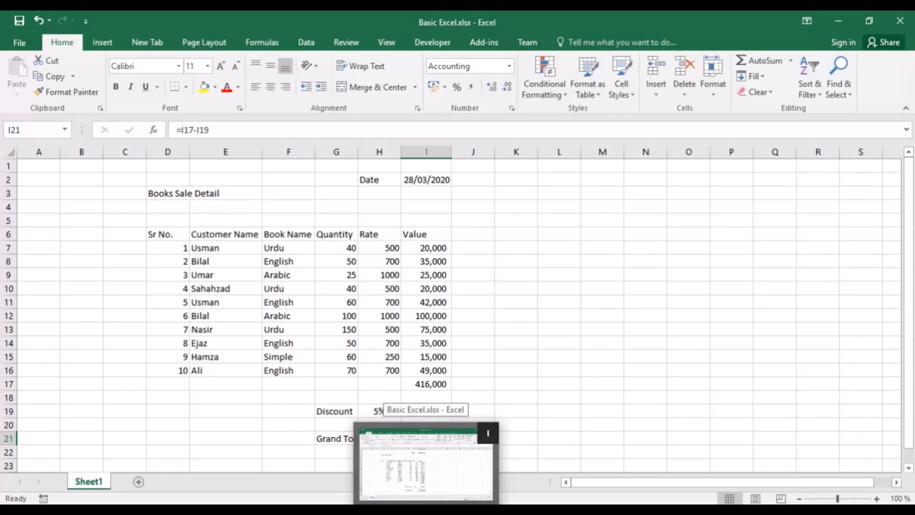
{"action": "left_click", "coordinate": [635, 243]}
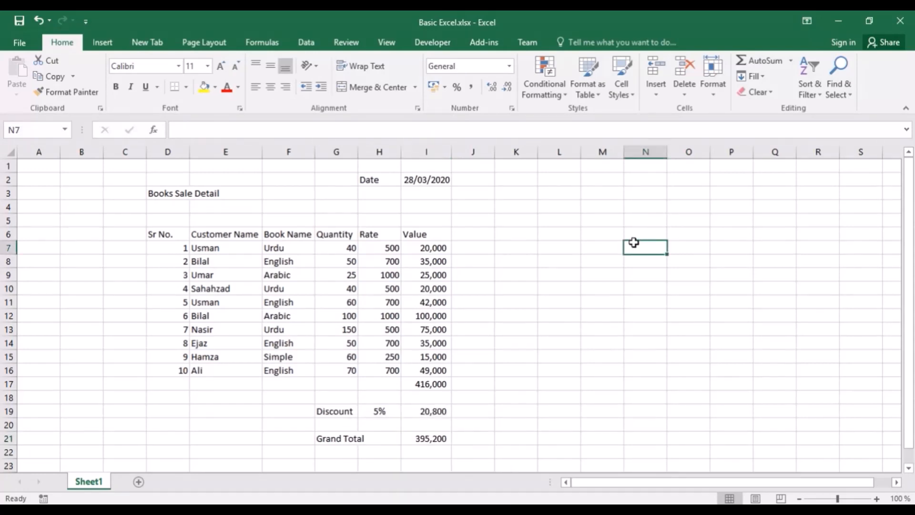
{"action": "left_click", "coordinate": [415, 441]}
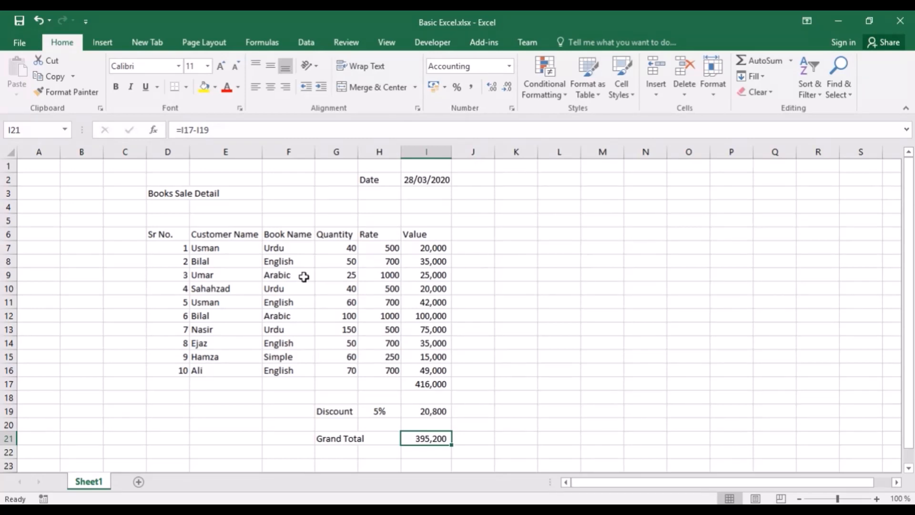
Step: Format the Date label in H2 as centred bold text on a grey fill
{"action": "left_click", "coordinate": [393, 183]}
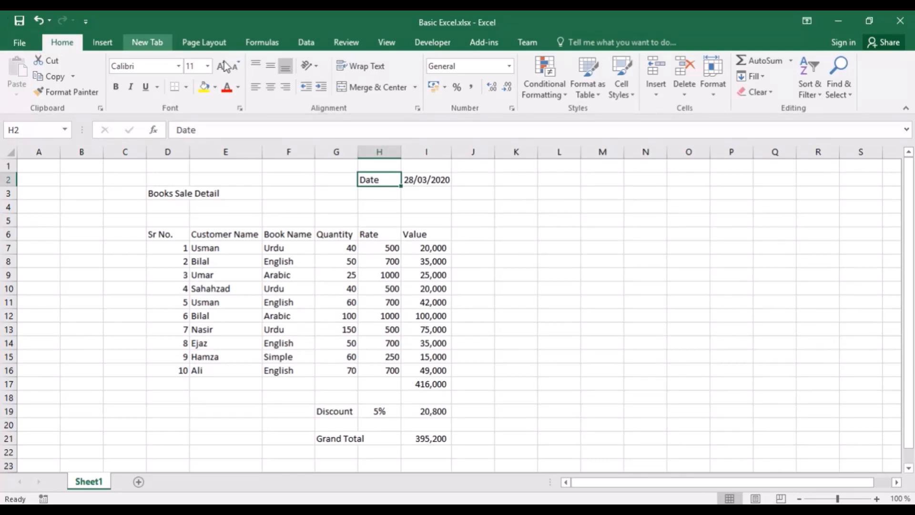
{"action": "left_click", "coordinate": [271, 87]}
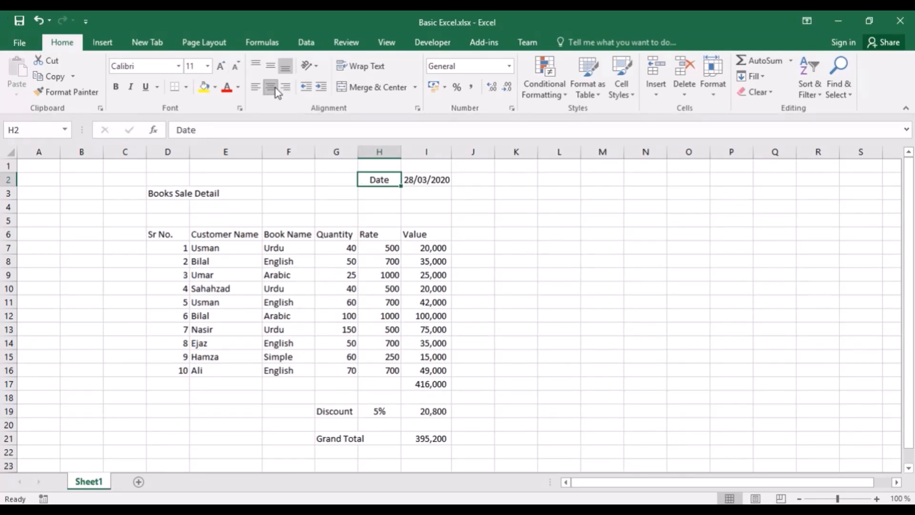
{"action": "left_click", "coordinate": [116, 87]}
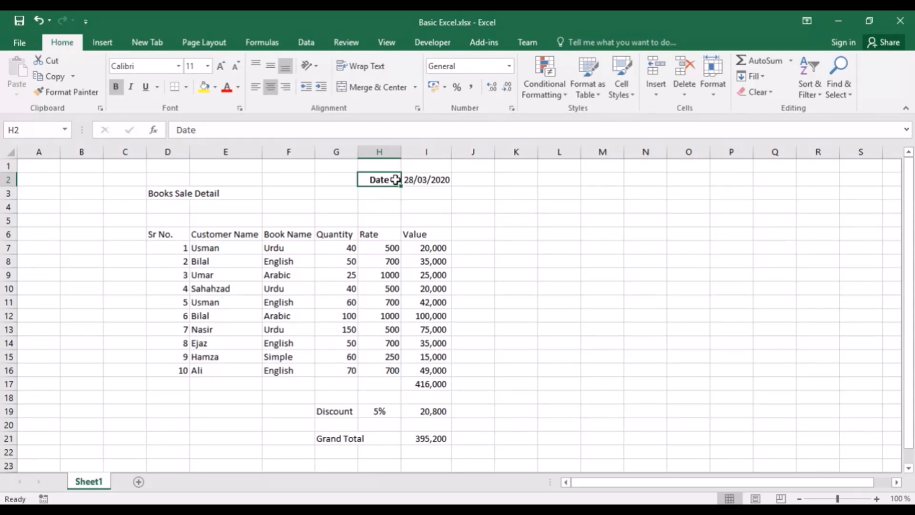
{"action": "left_click", "coordinate": [215, 87]}
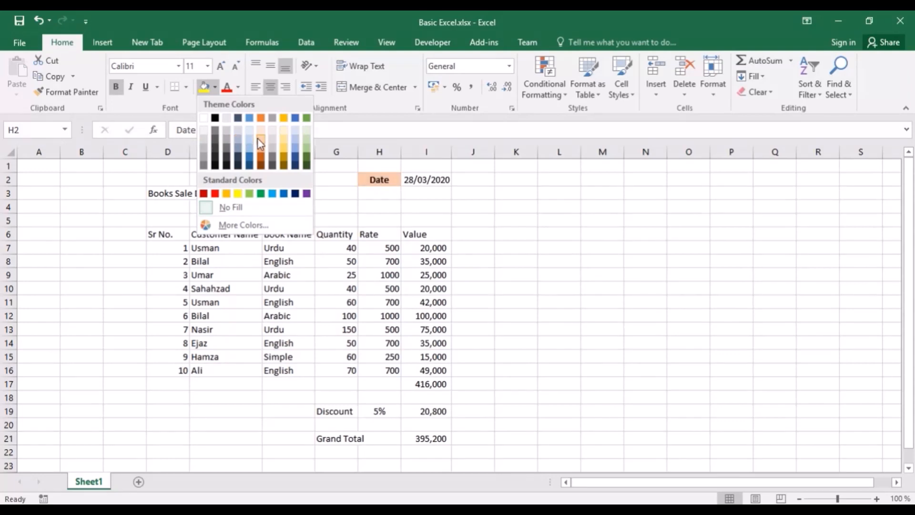
{"action": "left_click", "coordinate": [203, 152]}
{"action": "left_click", "coordinate": [446, 206]}
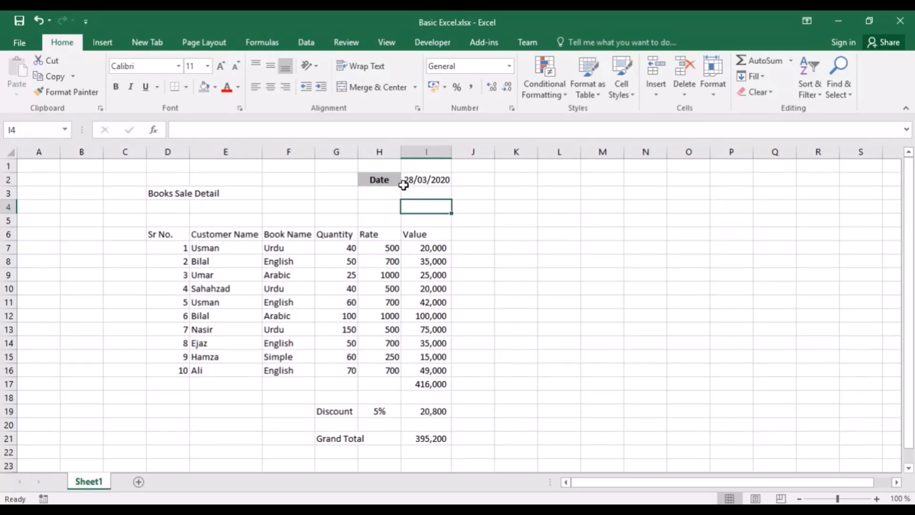
{"action": "left_click", "coordinate": [432, 185]}
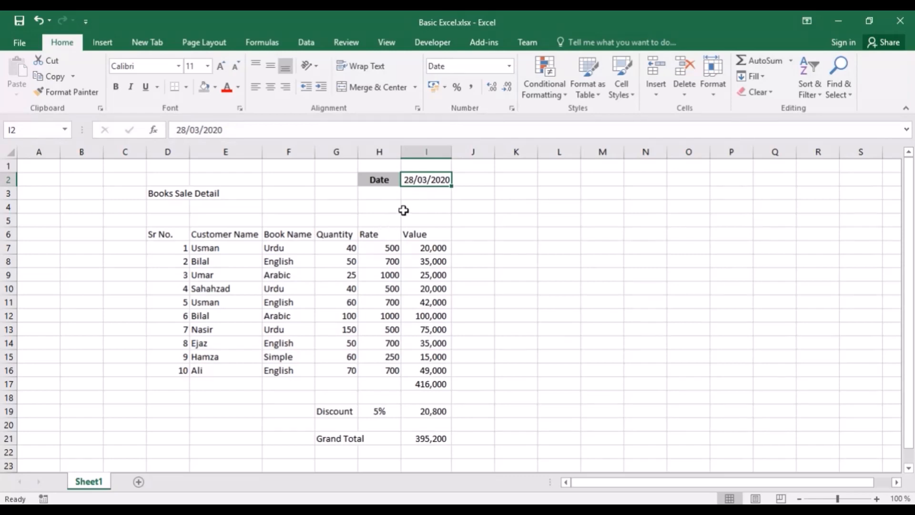
Step: Enlarge the Books Sale Detail title in D3 to font size 24 and make it bold
{"action": "left_click", "coordinate": [155, 195]}
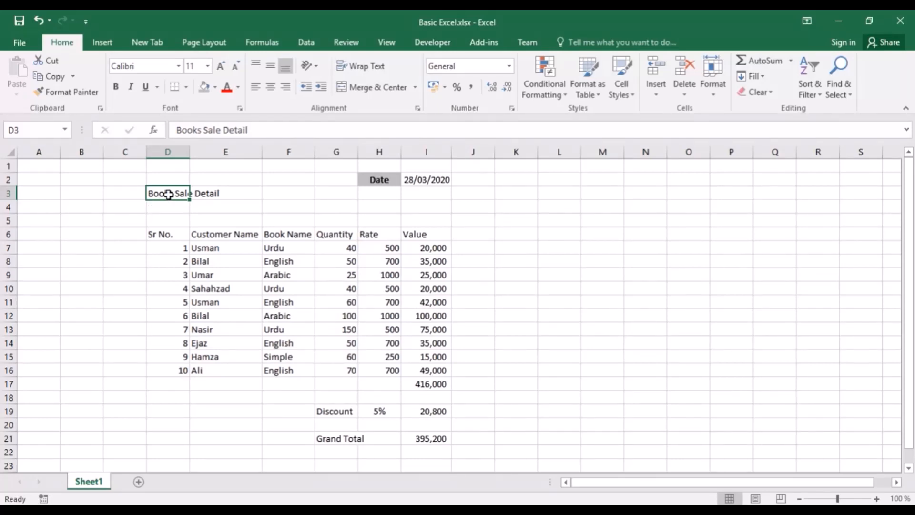
{"action": "left_click", "coordinate": [193, 67]}
{"action": "type", "text": "15"}
{"action": "key", "text": "Return"}
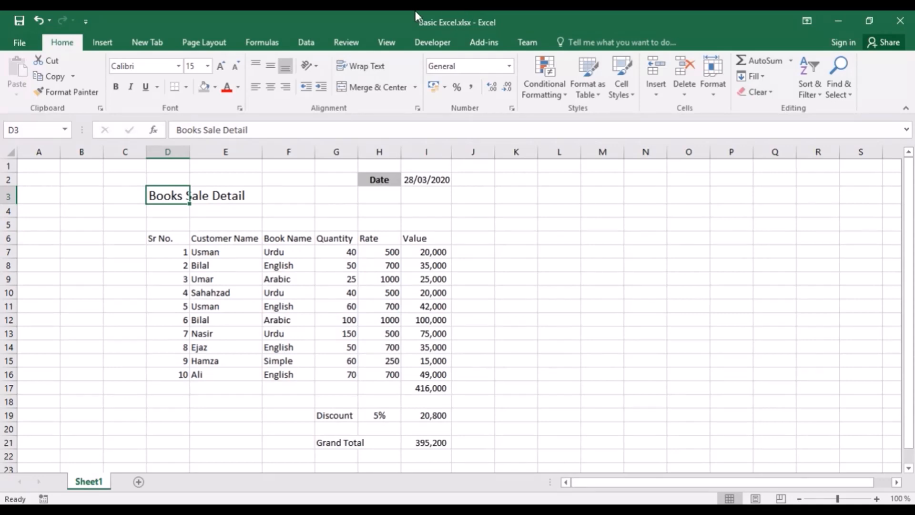
{"action": "left_click", "coordinate": [221, 67]}
{"action": "left_click", "coordinate": [221, 67]}
{"action": "left_click", "coordinate": [221, 68]}
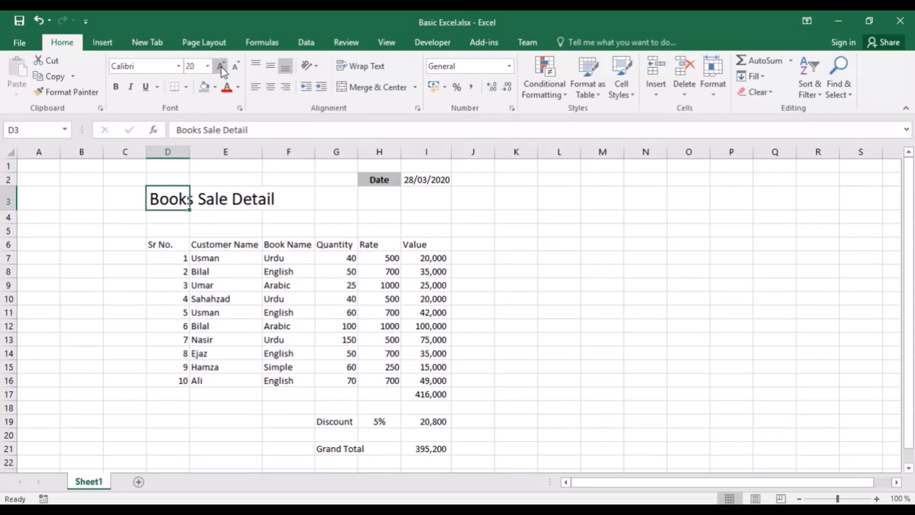
{"action": "left_click", "coordinate": [222, 68]}
{"action": "left_click", "coordinate": [221, 68]}
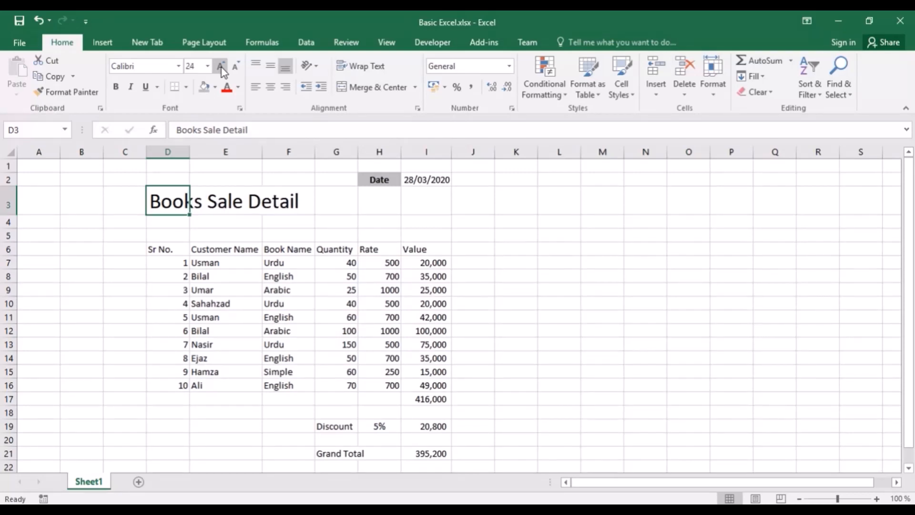
{"action": "left_click", "coordinate": [116, 88]}
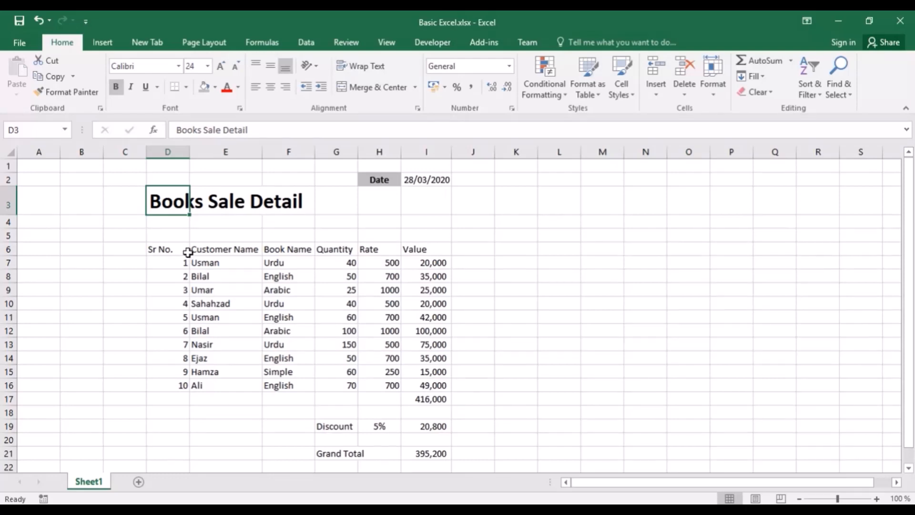
Step: Format the table header row D6:I6 as bold centred text with the same grey fill as the Date label
{"action": "left_click_drag", "start_coordinate": [186, 247], "coordinate": [443, 249]}
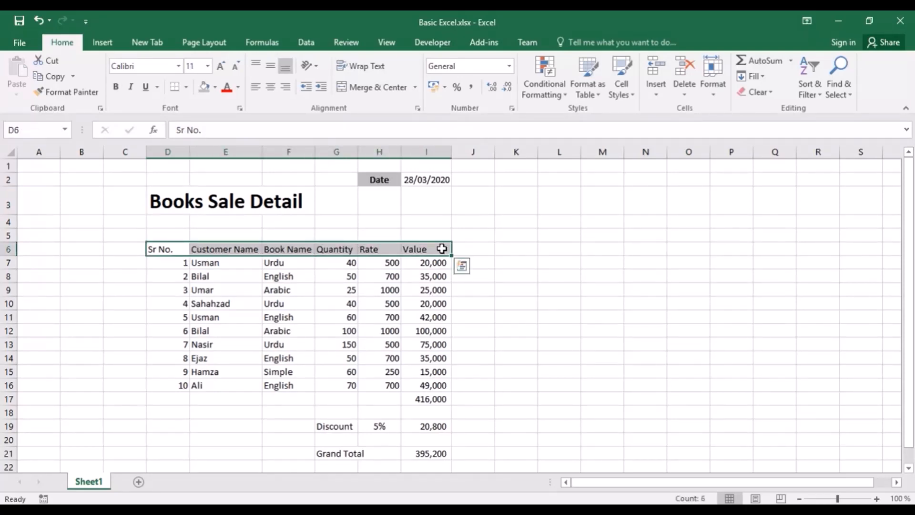
{"action": "left_click", "coordinate": [116, 88]}
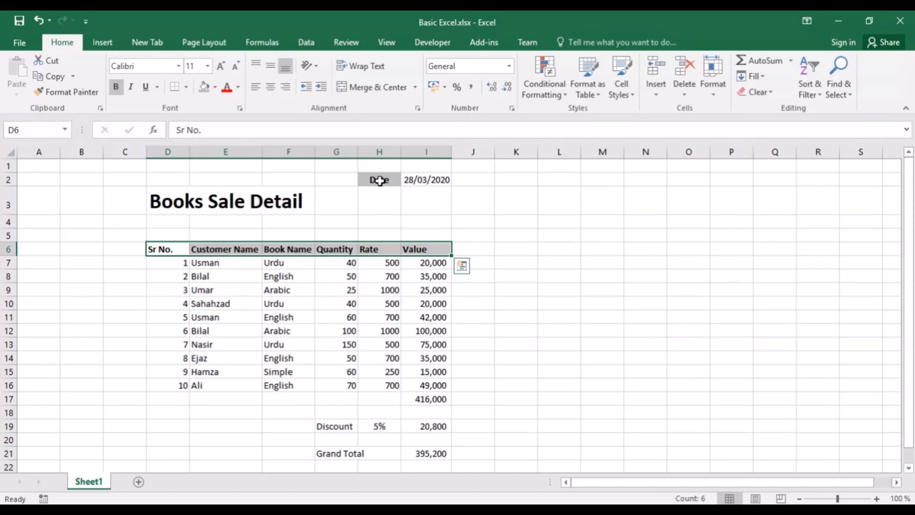
{"action": "left_click", "coordinate": [208, 88]}
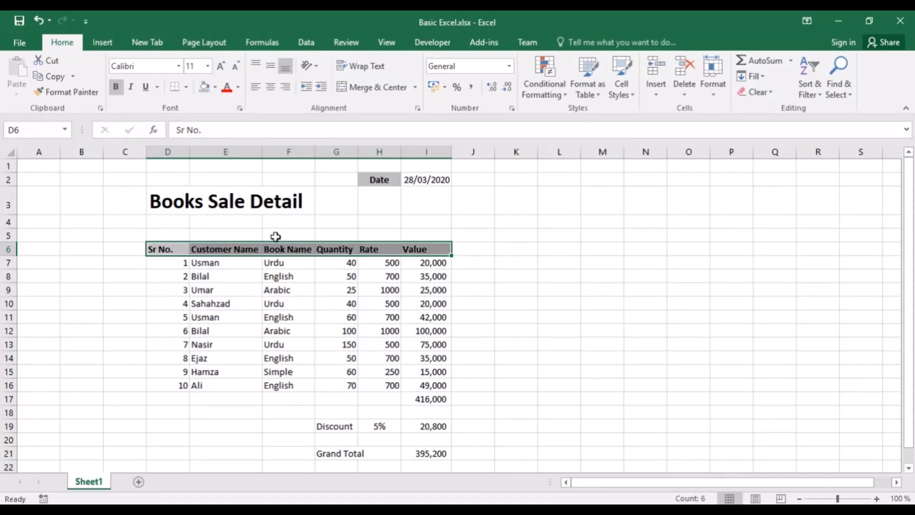
{"action": "left_click", "coordinate": [270, 263]}
{"action": "left_click_drag", "start_coordinate": [165, 249], "coordinate": [441, 244]}
{"action": "left_click", "coordinate": [270, 87]}
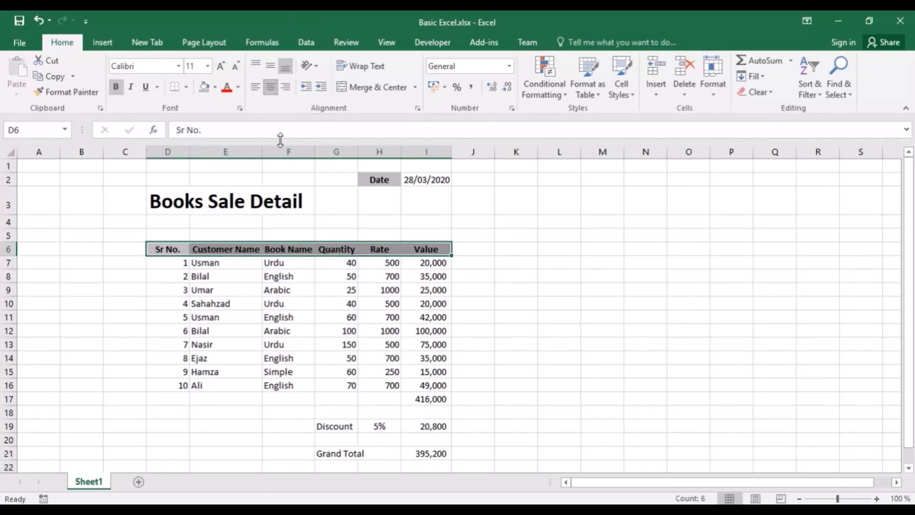
{"action": "left_click", "coordinate": [282, 263]}
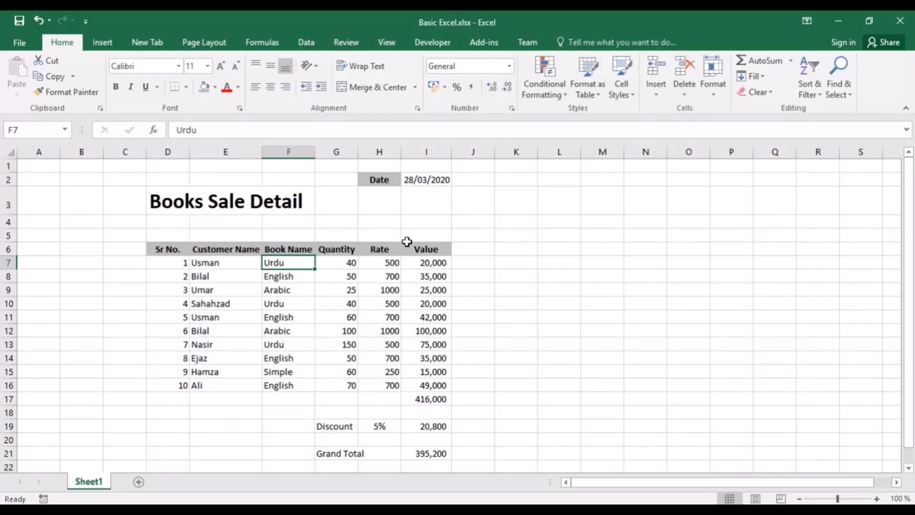
Step: Autofit the width of every column in the sheet to its contents
{"action": "left_click", "coordinate": [436, 245]}
{"action": "left_click", "coordinate": [332, 251]}
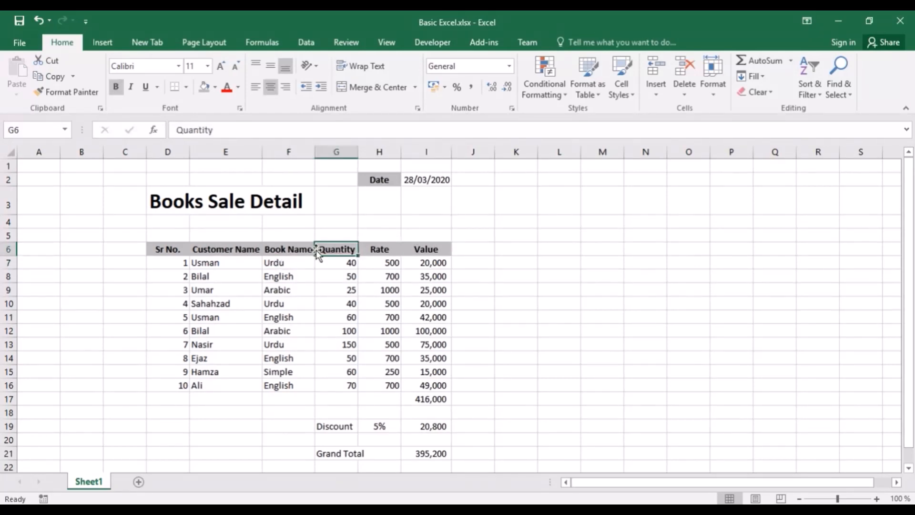
{"action": "left_click", "coordinate": [292, 250]}
{"action": "left_click", "coordinate": [251, 249]}
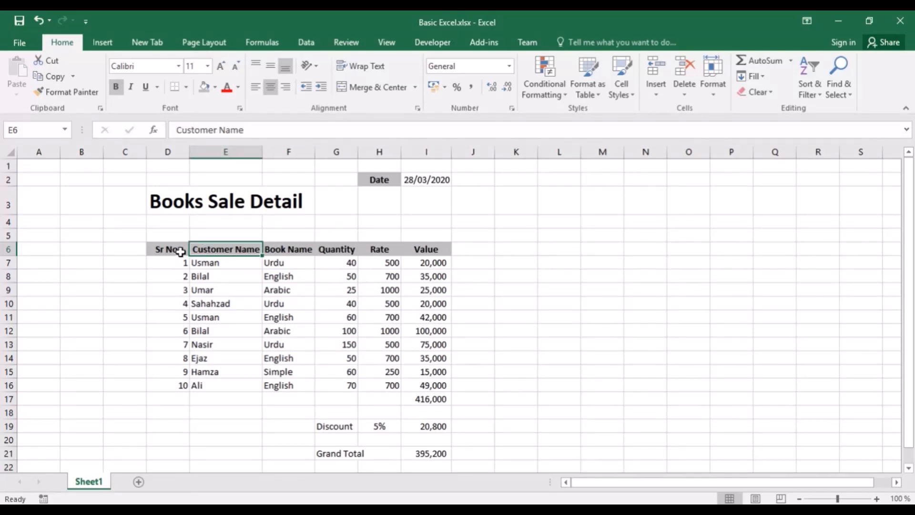
{"action": "left_click", "coordinate": [10, 153]}
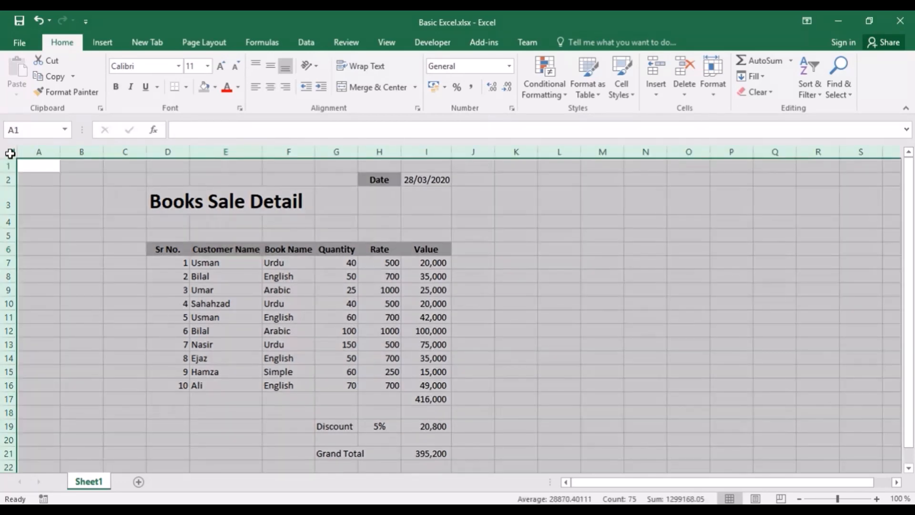
{"action": "double_click", "coordinate": [189, 145]}
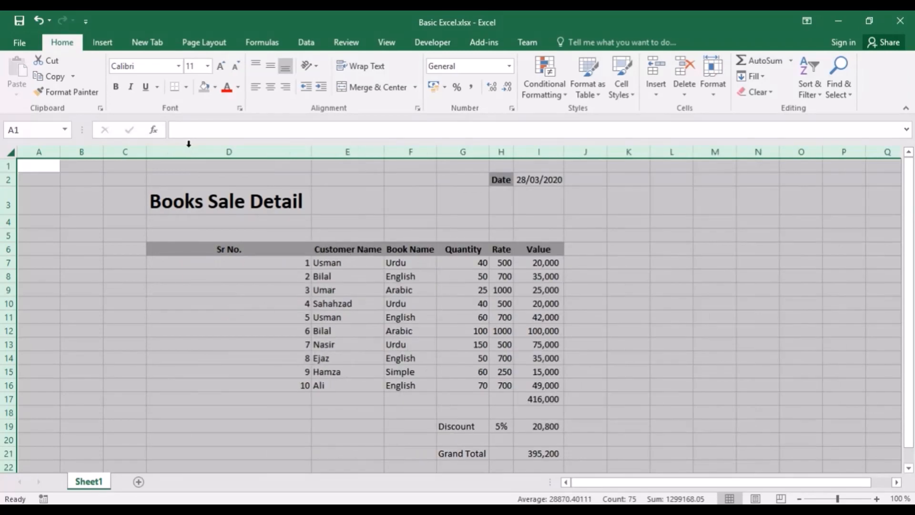
{"action": "left_click", "coordinate": [414, 301]}
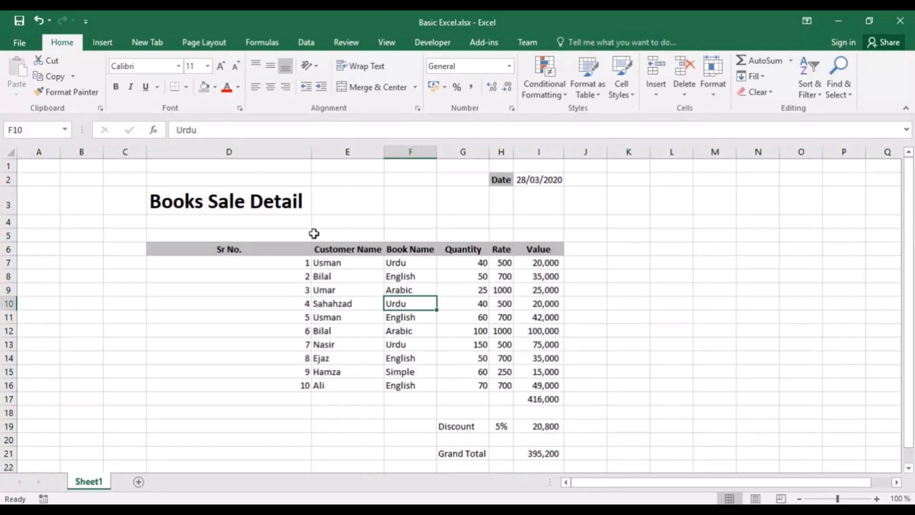
Step: Increase the height of row 2 and merge and centre the Books Sale Detail title across D3:I3
{"action": "left_click", "coordinate": [278, 199]}
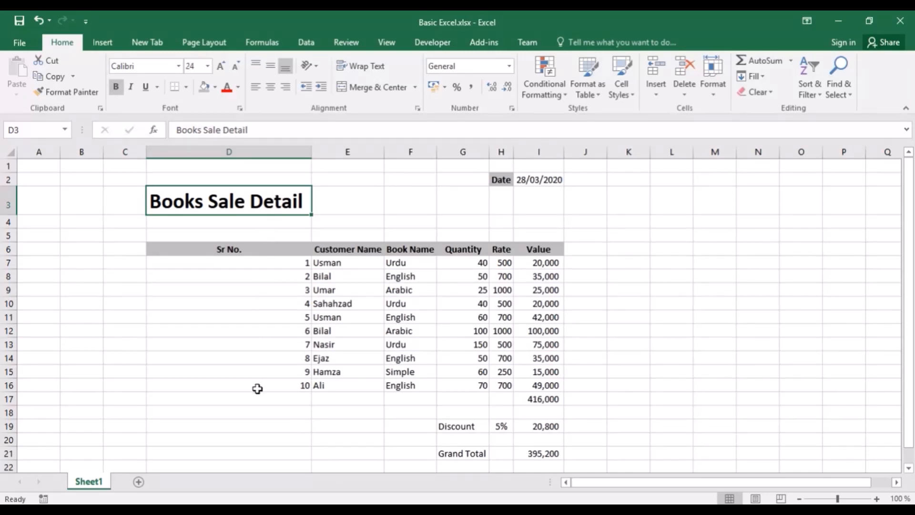
{"action": "left_click", "coordinate": [274, 251]}
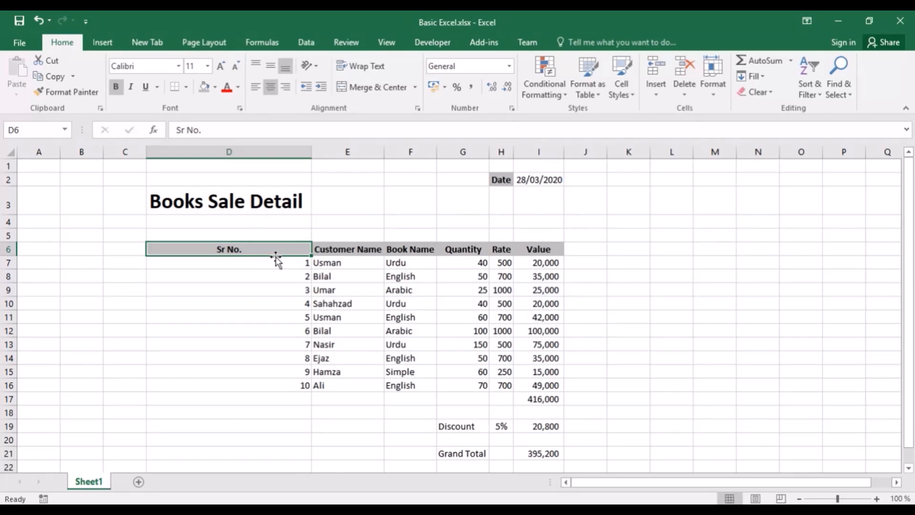
{"action": "left_click", "coordinate": [273, 193]}
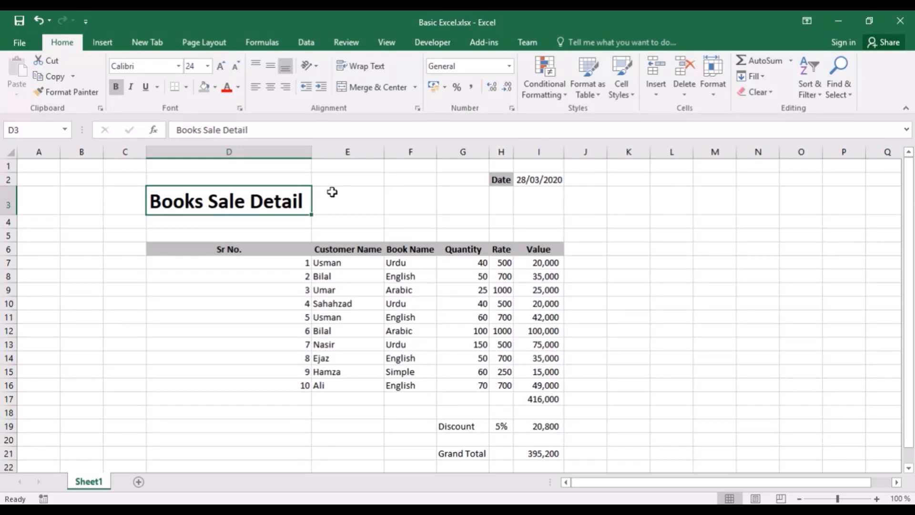
{"action": "left_click_drag", "start_coordinate": [8, 186], "coordinate": [7, 198]}
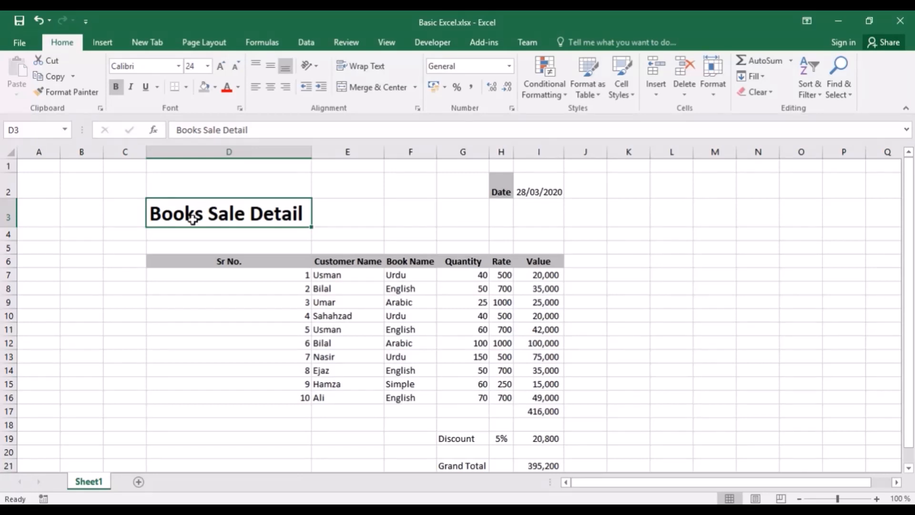
{"action": "left_click_drag", "start_coordinate": [192, 219], "coordinate": [537, 212]}
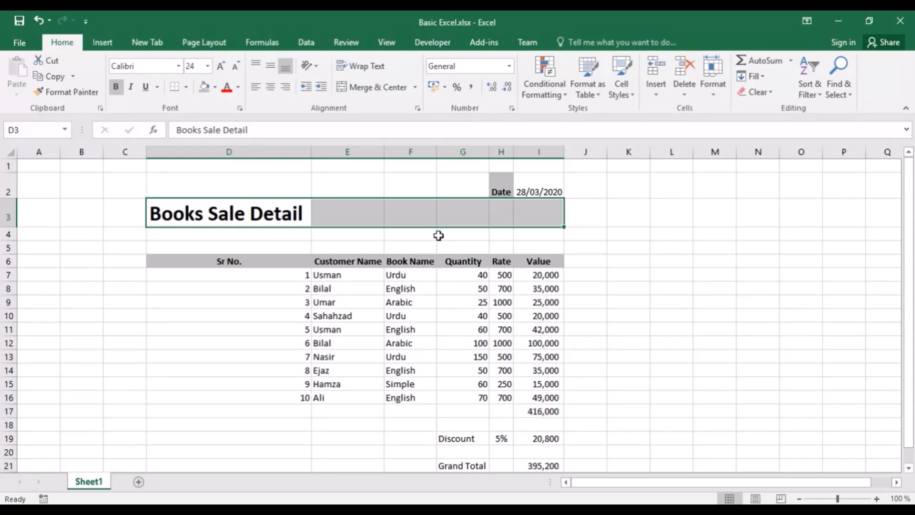
{"action": "left_click", "coordinate": [374, 87]}
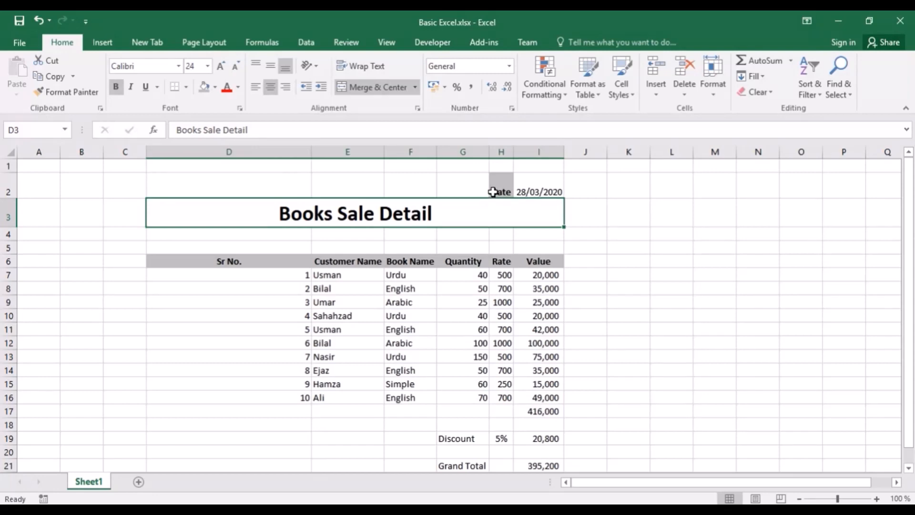
Step: Middle-align the Date label and its date in H2:I2 vertically
{"action": "left_click_drag", "start_coordinate": [493, 190], "coordinate": [556, 190]}
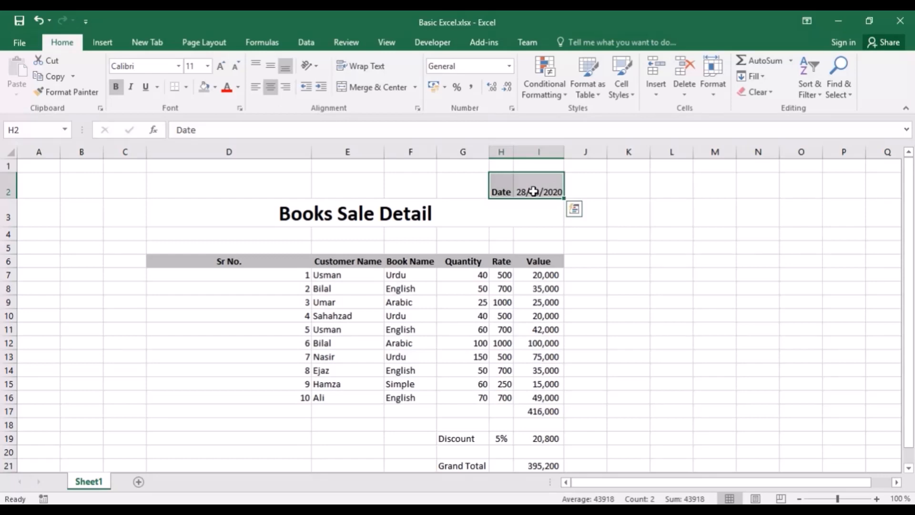
{"action": "left_click", "coordinate": [266, 68]}
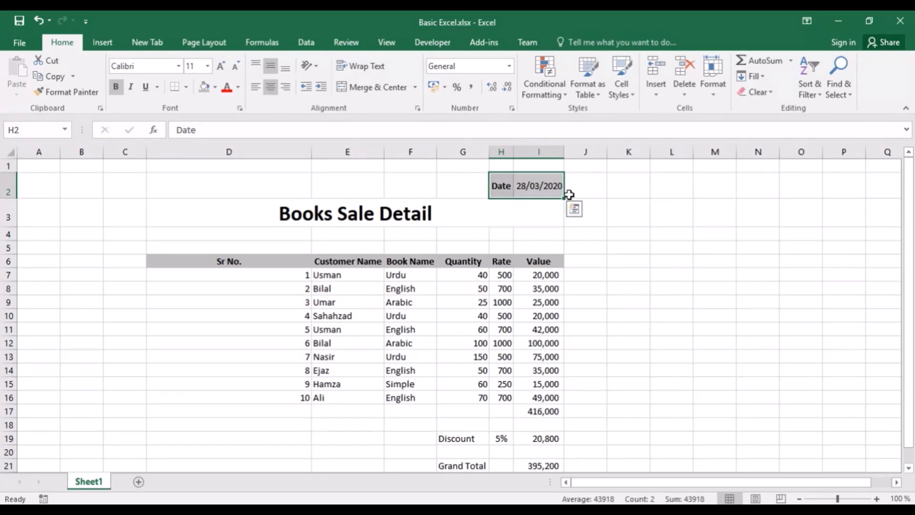
{"action": "left_click", "coordinate": [527, 211]}
{"action": "left_click", "coordinate": [526, 177]}
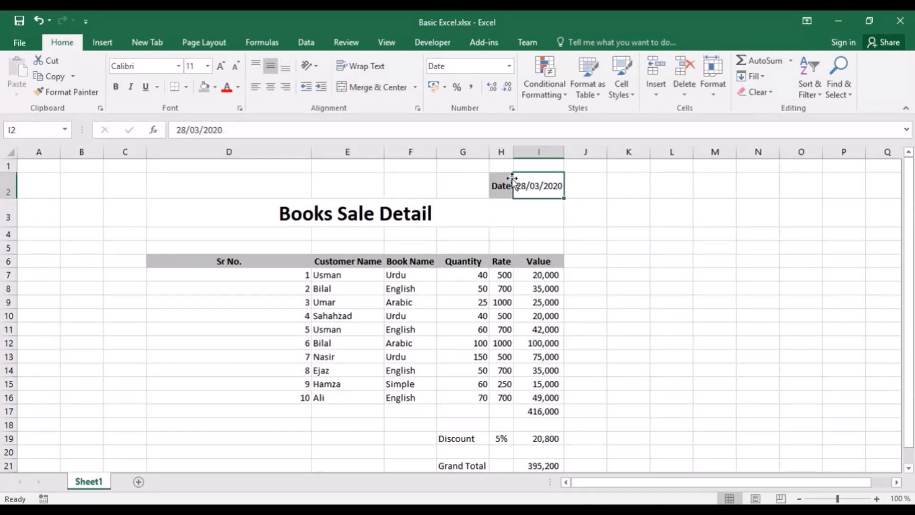
Step: Autofit the height of row 2 and the width of the Sr No. column D
{"action": "double_click", "coordinate": [8, 198]}
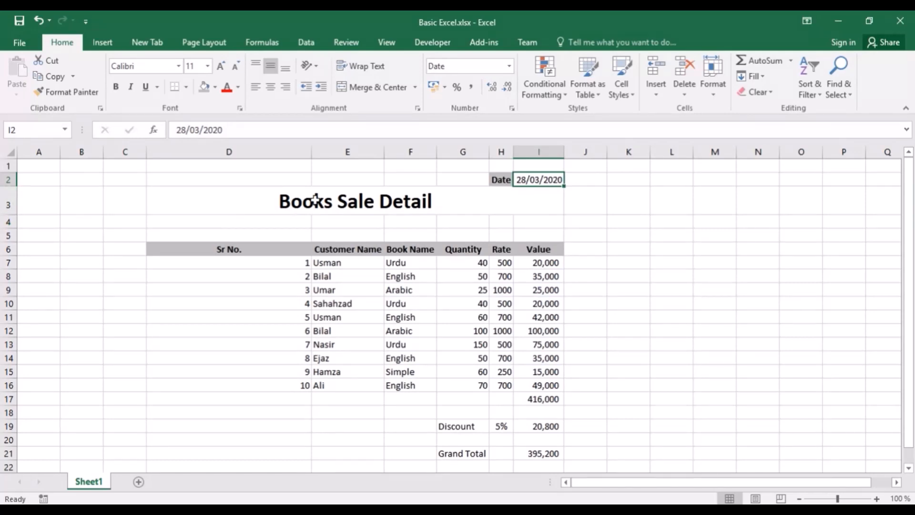
{"action": "left_click", "coordinate": [306, 239]}
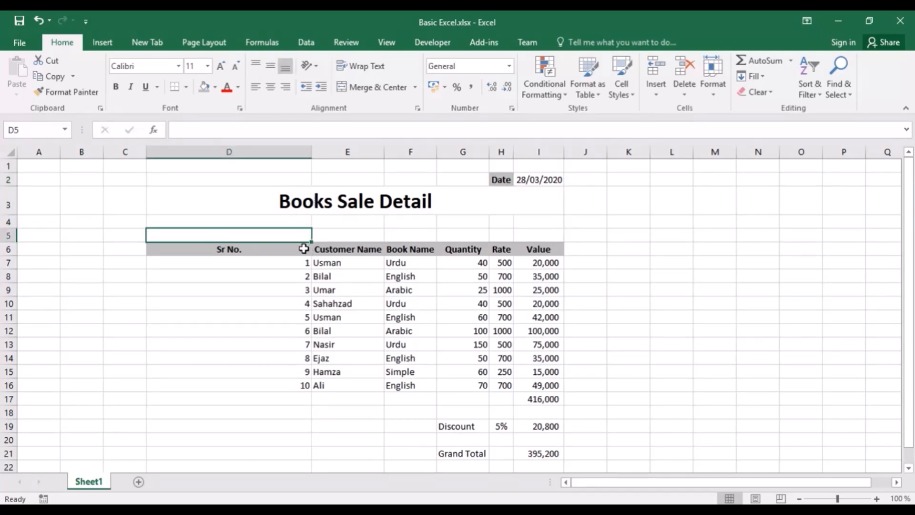
{"action": "double_click", "coordinate": [313, 149]}
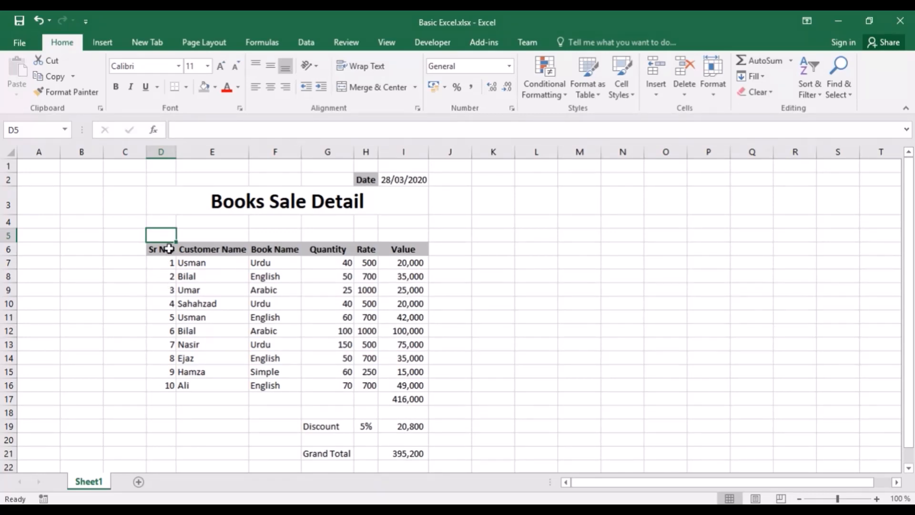
Step: Apply All Borders to the sales table D6:I17, including the total row
{"action": "left_click_drag", "start_coordinate": [170, 248], "coordinate": [404, 453]}
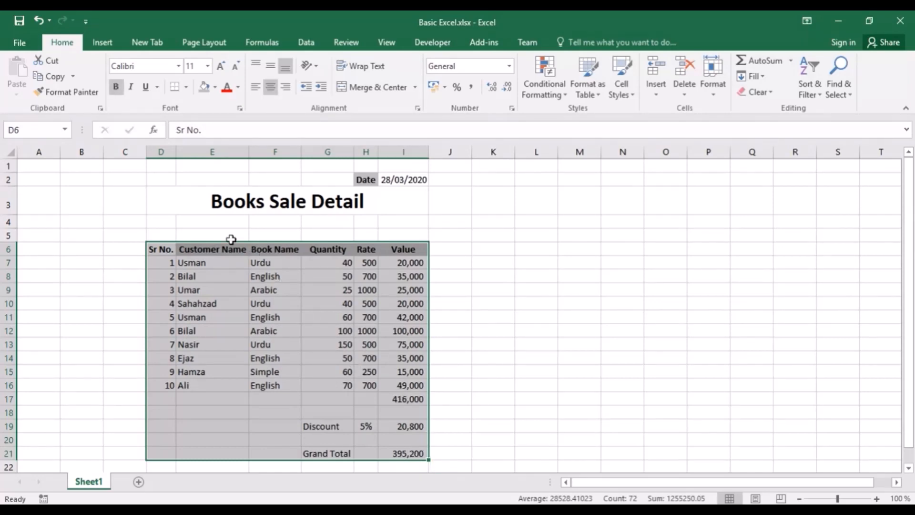
{"action": "left_click_drag", "start_coordinate": [171, 252], "coordinate": [397, 397]}
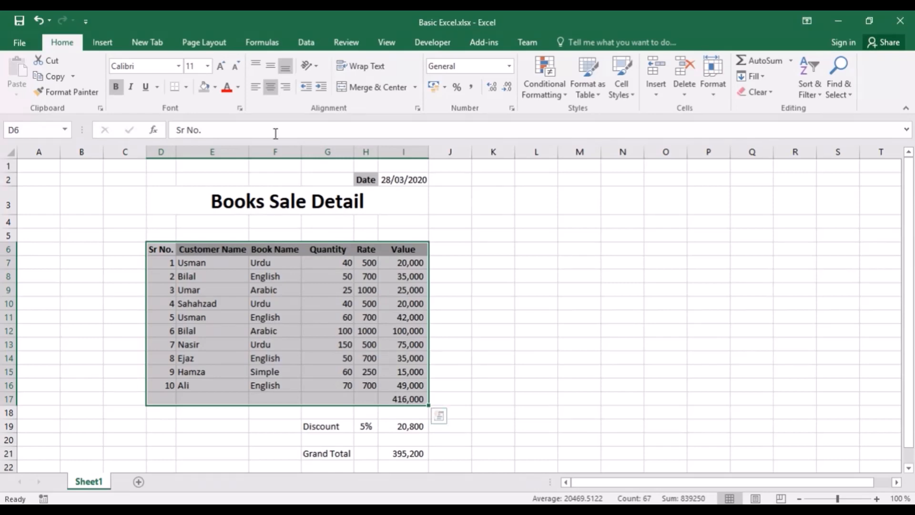
{"action": "left_click", "coordinate": [188, 87]}
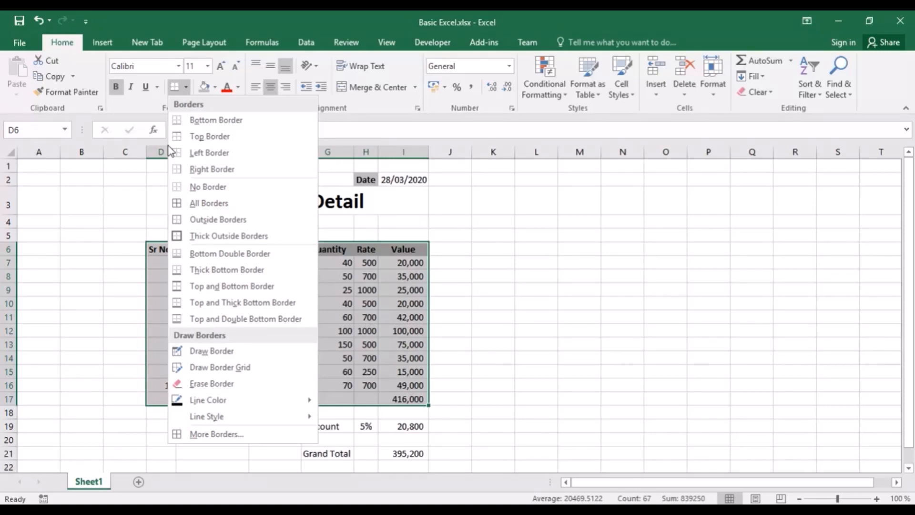
{"action": "left_click", "coordinate": [196, 208]}
{"action": "left_click", "coordinate": [647, 330]}
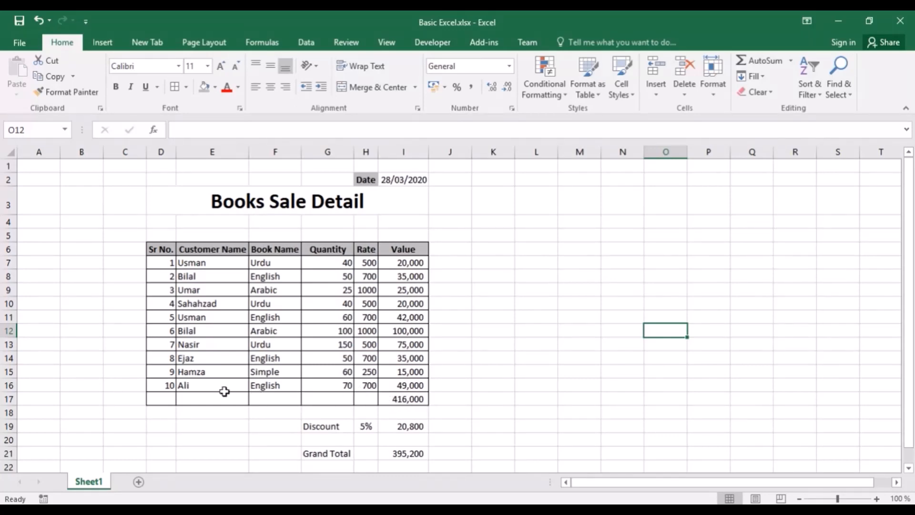
Step: Merge and centre D17:F17 in the total row and give the merged cell a grey fill
{"action": "left_click", "coordinate": [161, 397]}
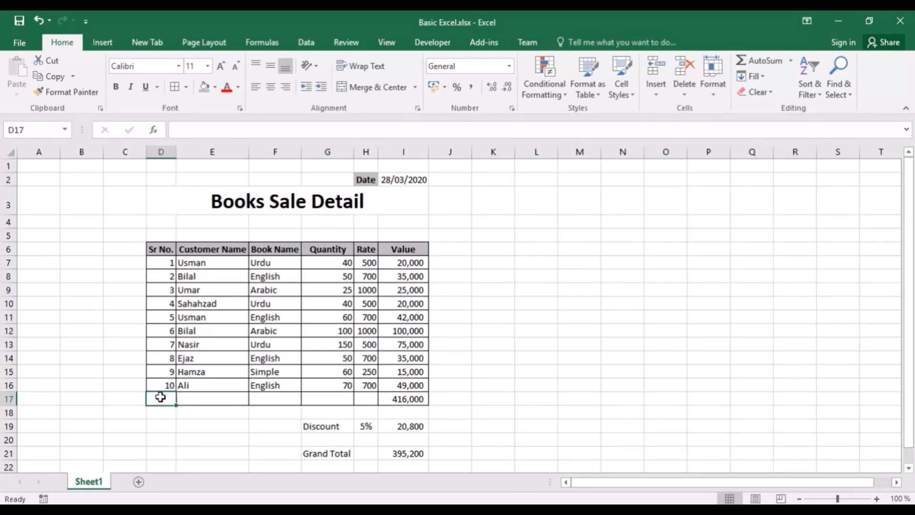
{"action": "left_click_drag", "start_coordinate": [160, 396], "coordinate": [359, 397]}
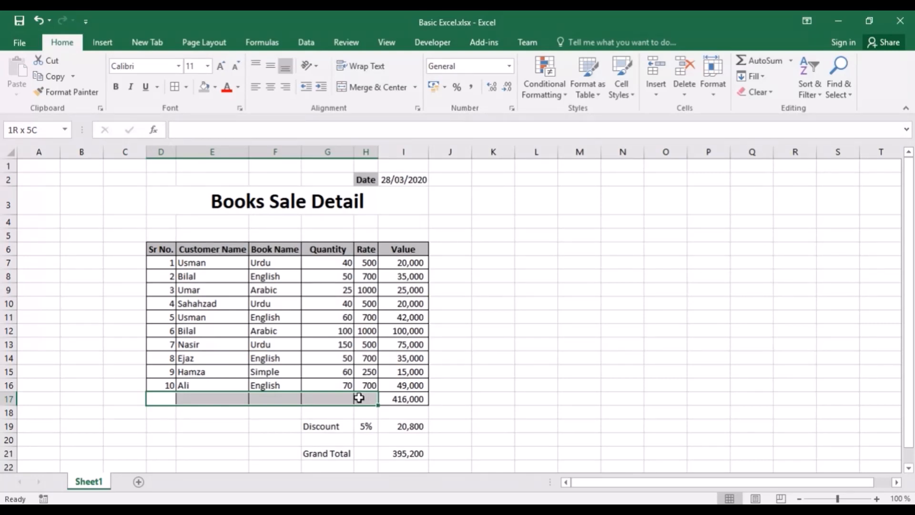
{"action": "left_click_drag", "start_coordinate": [359, 398], "coordinate": [299, 398]}
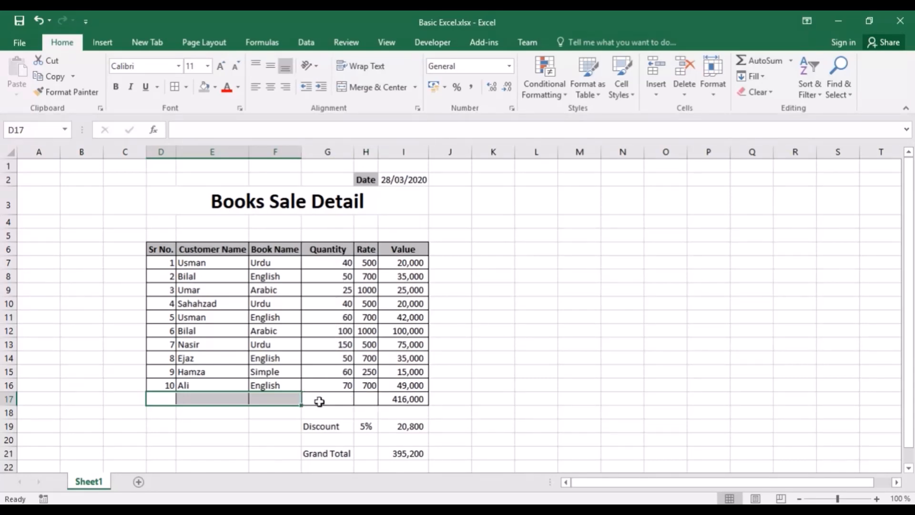
{"action": "left_click_drag", "start_coordinate": [149, 399], "coordinate": [258, 403]}
{"action": "left_click", "coordinate": [373, 87]}
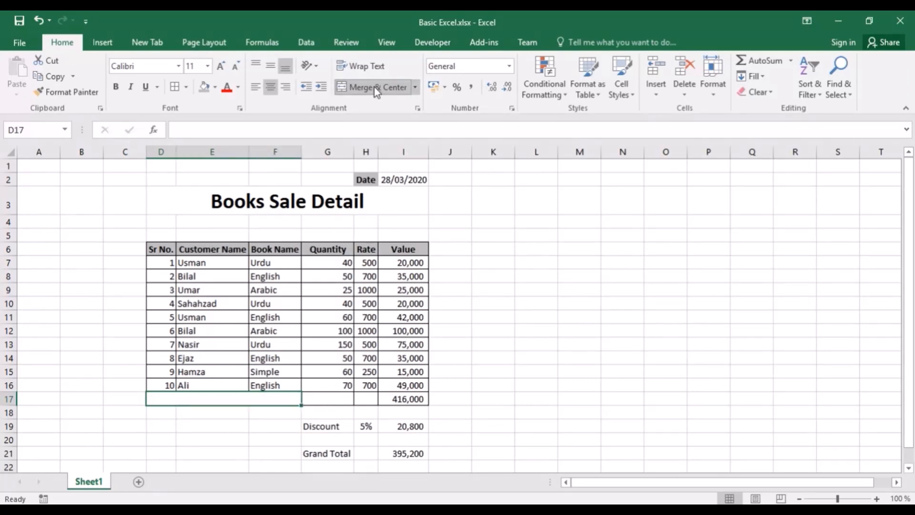
{"action": "left_click", "coordinate": [205, 87]}
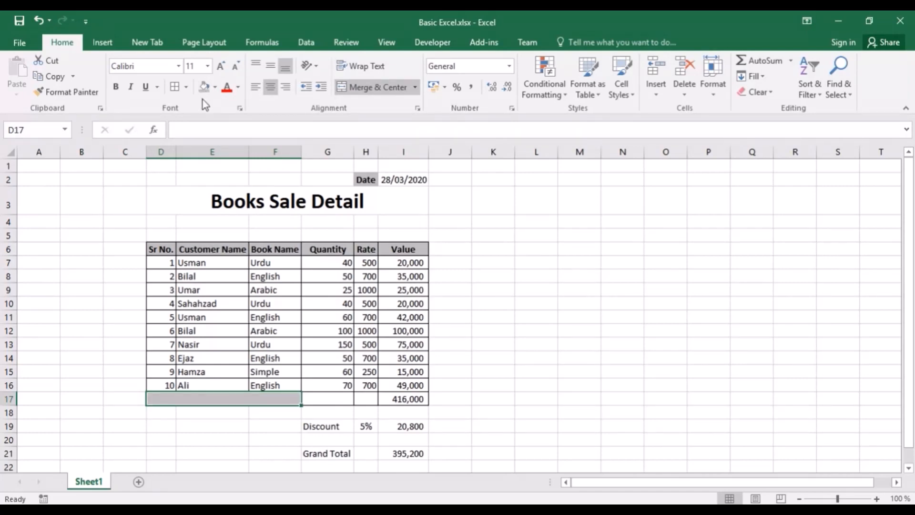
Step: Enter the label Total in the merged cell D17 and make it bold
{"action": "type", "text": "Sub"}
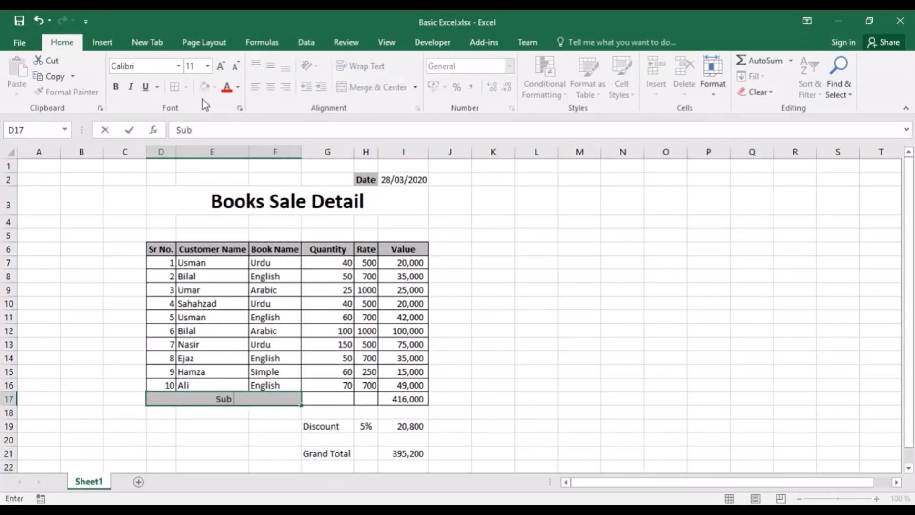
{"action": "key", "text": "BackSpace"}
{"action": "key", "text": "BackSpace"}
{"action": "key", "text": "BackSpace"}
{"action": "type", "text": "Total"}
{"action": "left_click", "coordinate": [258, 438]}
{"action": "left_click", "coordinate": [265, 394]}
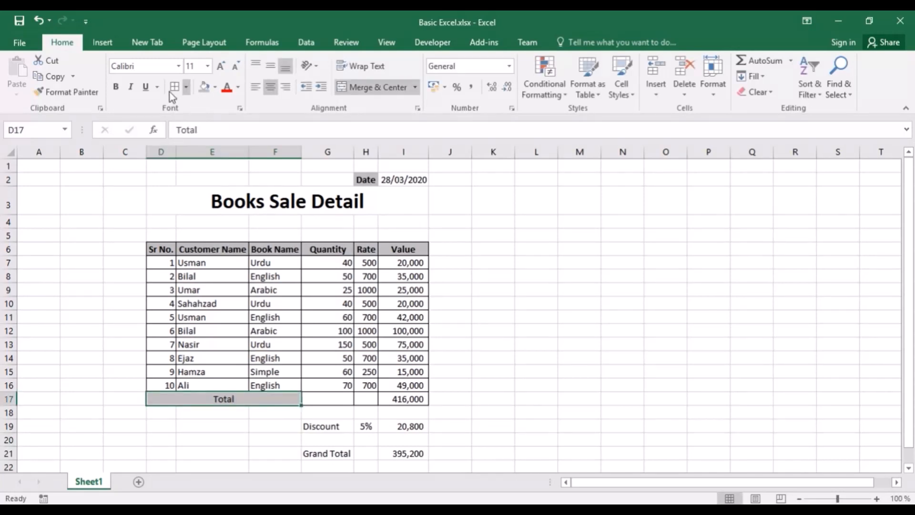
{"action": "left_click", "coordinate": [117, 88]}
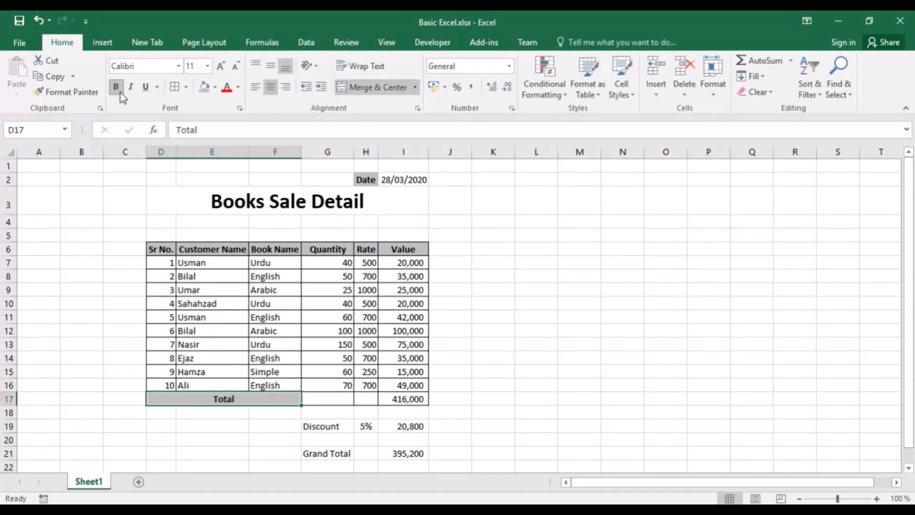
Step: Total the Quantity column in G17 with =SUM(G7:G16)
{"action": "left_click", "coordinate": [348, 397]}
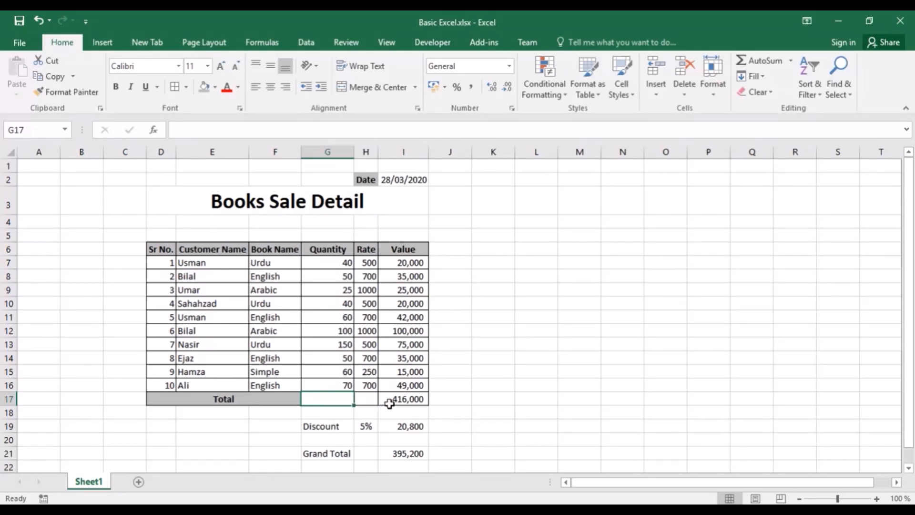
{"action": "left_click", "coordinate": [388, 400]}
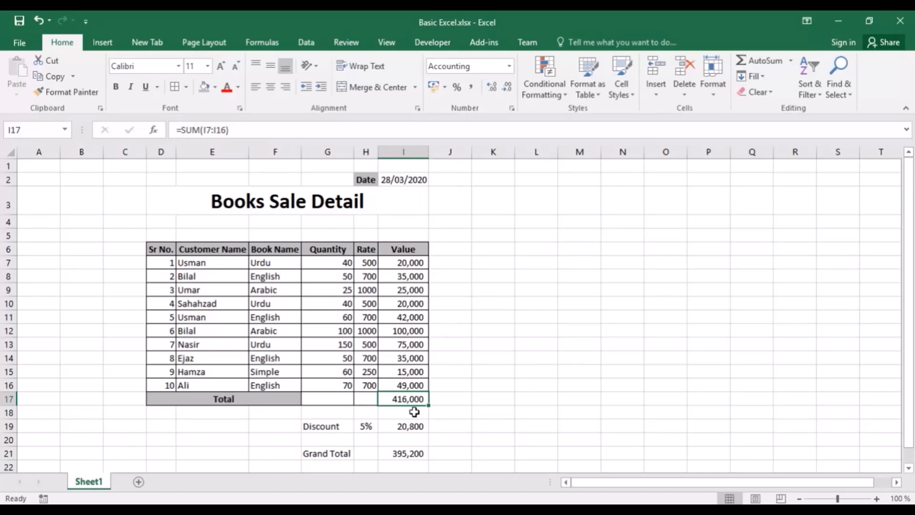
{"action": "left_click", "coordinate": [343, 403]}
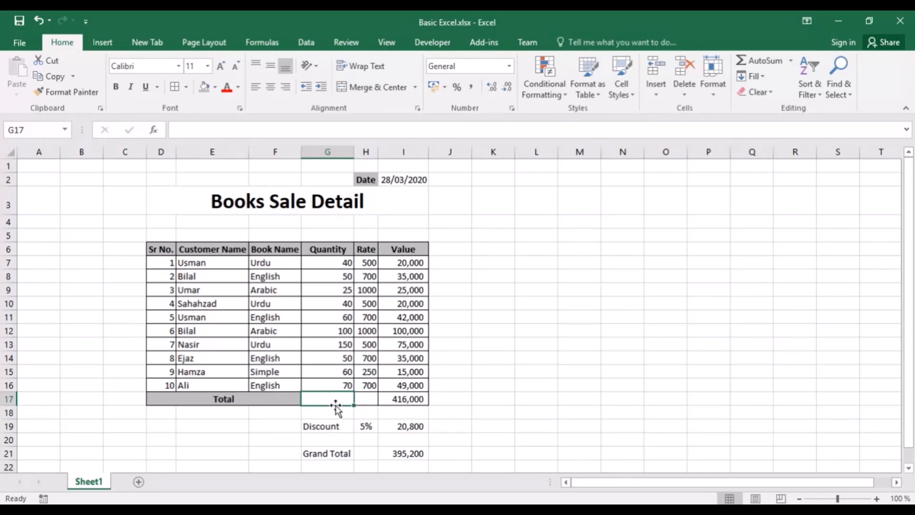
{"action": "key", "text": "alt+equal"}
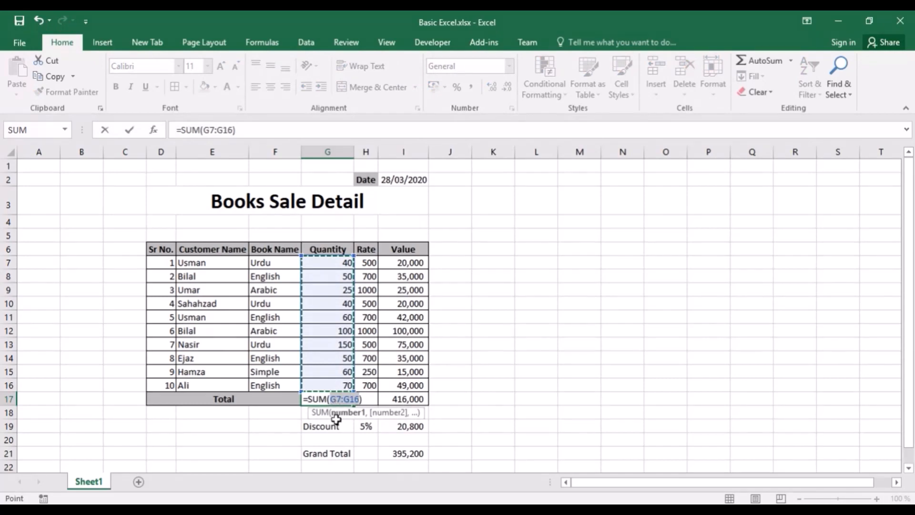
{"action": "key", "text": "Return"}
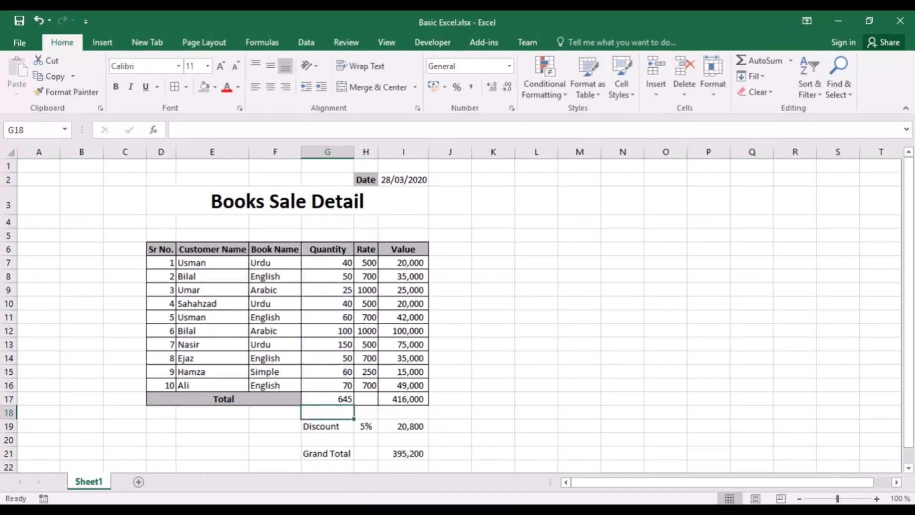
Step: Make the total row values in G17:I17 bold
{"action": "key", "text": "Up"}
{"action": "key", "text": "shift+Right"}
{"action": "key", "text": "shift+Right"}
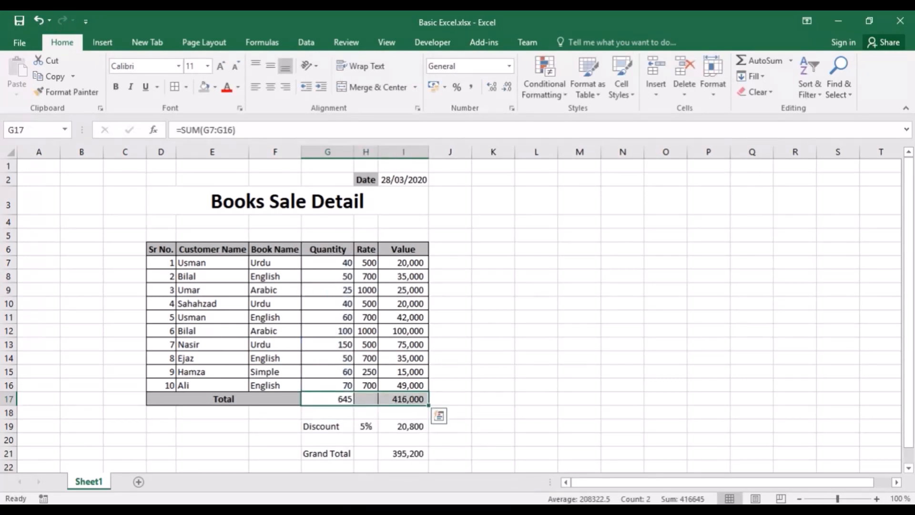
{"action": "key", "text": "ctrl+b"}
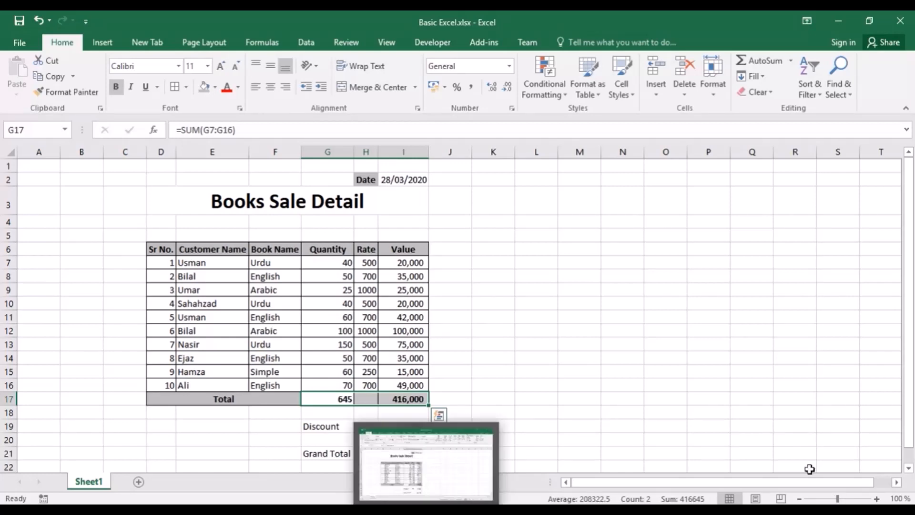
{"action": "left_click", "coordinate": [651, 330]}
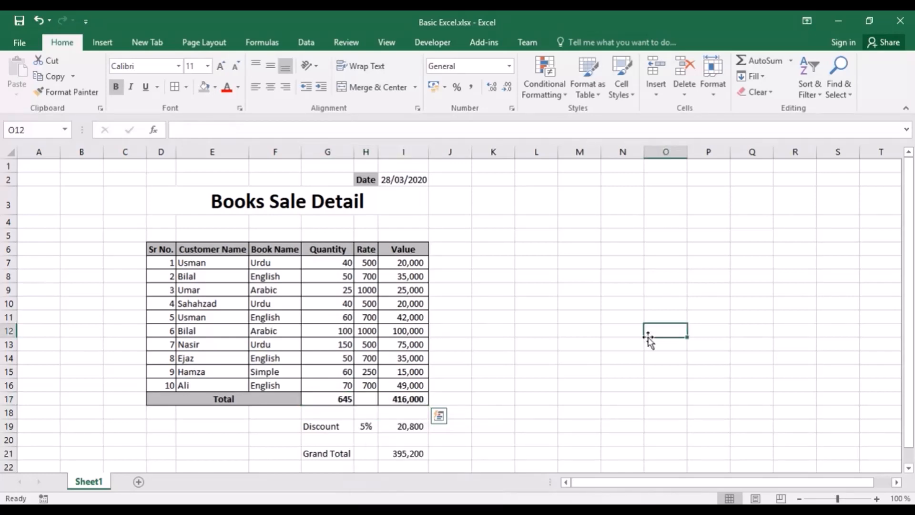
Step: Make the Discount row G19:I19 bold
{"action": "left_click", "coordinate": [401, 399]}
{"action": "left_click_drag", "start_coordinate": [340, 425], "coordinate": [381, 424]}
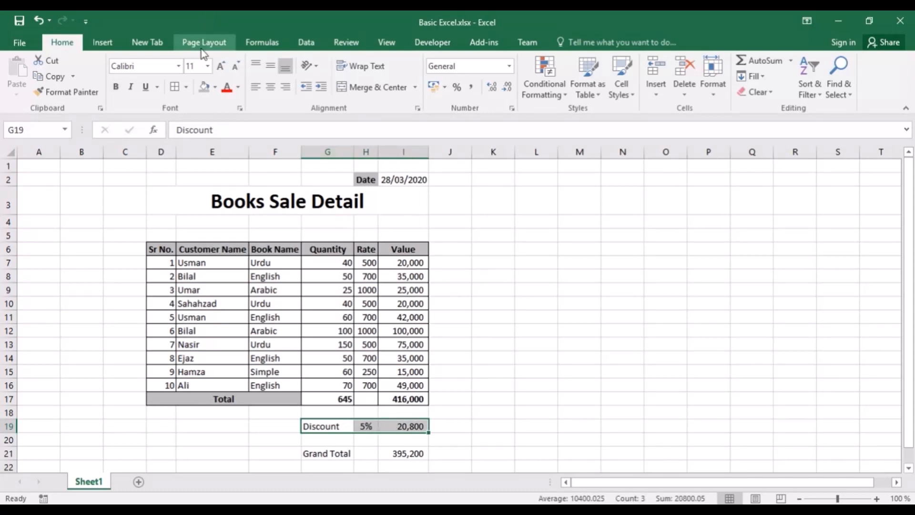
{"action": "left_click", "coordinate": [115, 87]}
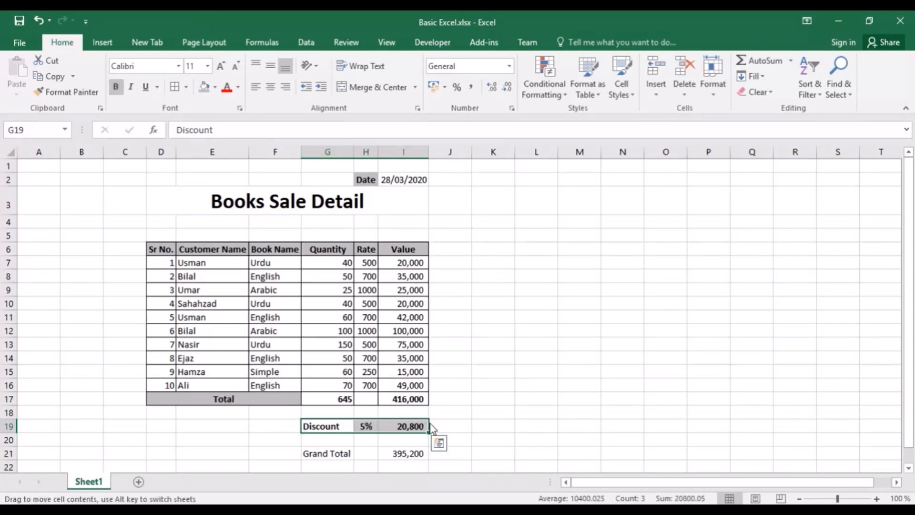
Step: Replace the Grand Total label in G21 with Total After Discount
{"action": "left_click", "coordinate": [346, 453]}
{"action": "left_click_drag", "start_coordinate": [346, 453], "coordinate": [416, 455]}
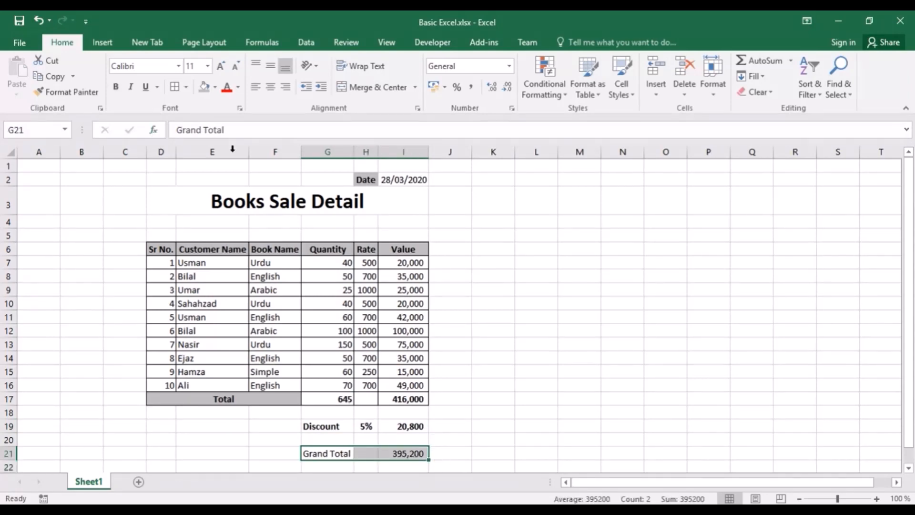
{"action": "left_click", "coordinate": [321, 451]}
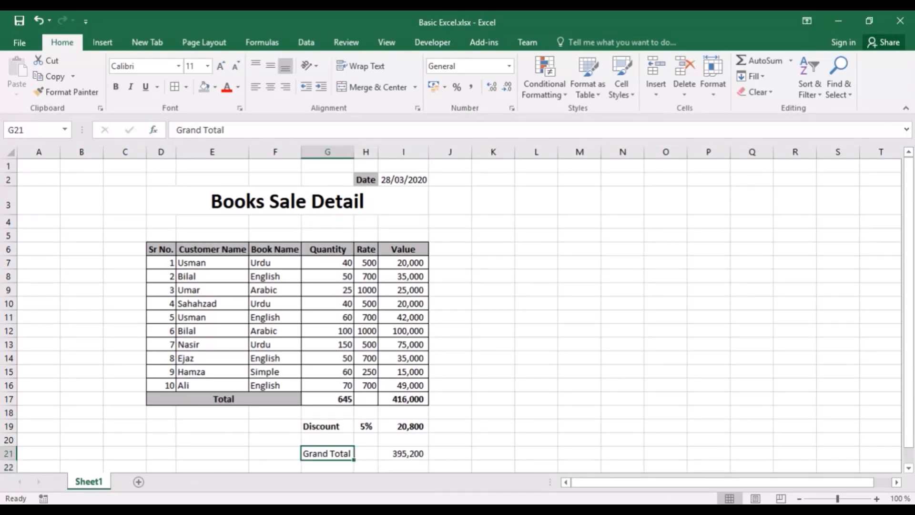
{"action": "type", "text": "Tal"}
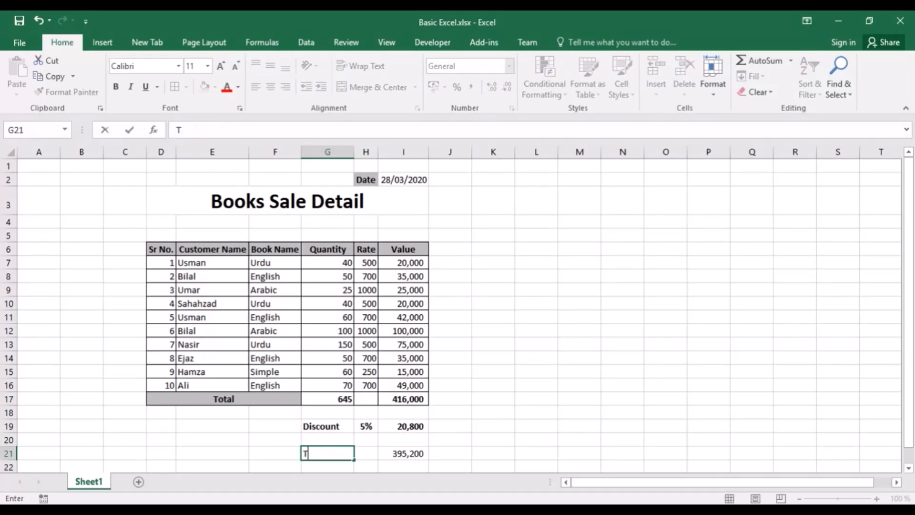
{"action": "key", "text": "BackSpace"}
{"action": "key", "text": "BackSpace"}
{"action": "key", "text": "BackSpace"}
{"action": "type", "text": "Total After Discount"}
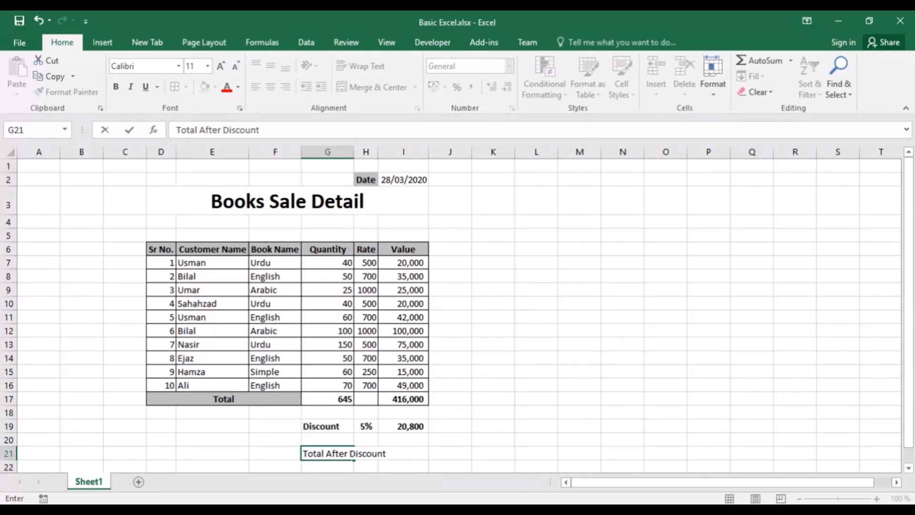
{"action": "left_click", "coordinate": [567, 424]}
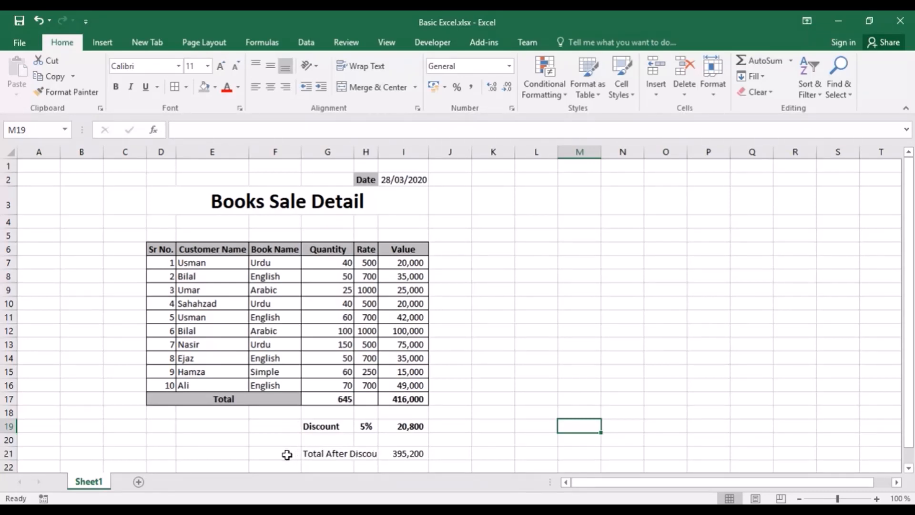
Step: Merge and centre F21:H21 around the Total After Discount label and make it bold
{"action": "left_click_drag", "start_coordinate": [286, 455], "coordinate": [358, 459]}
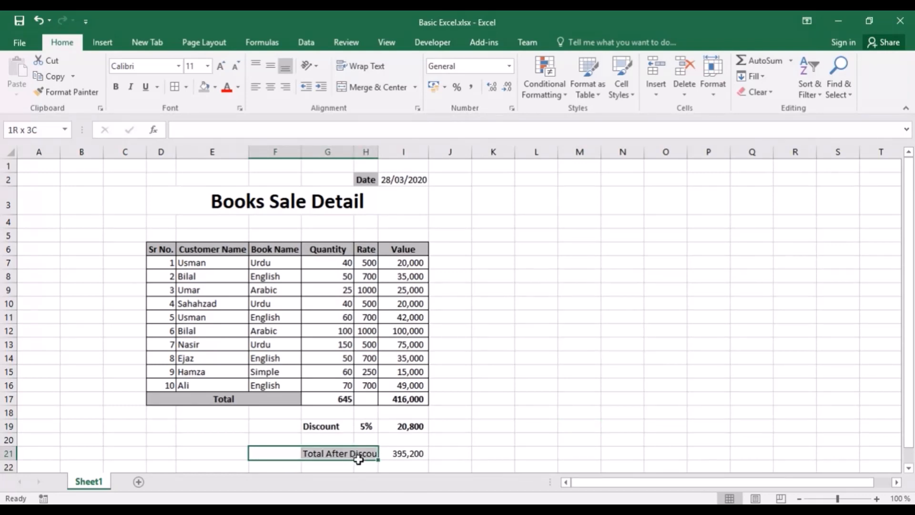
{"action": "left_click", "coordinate": [357, 88]}
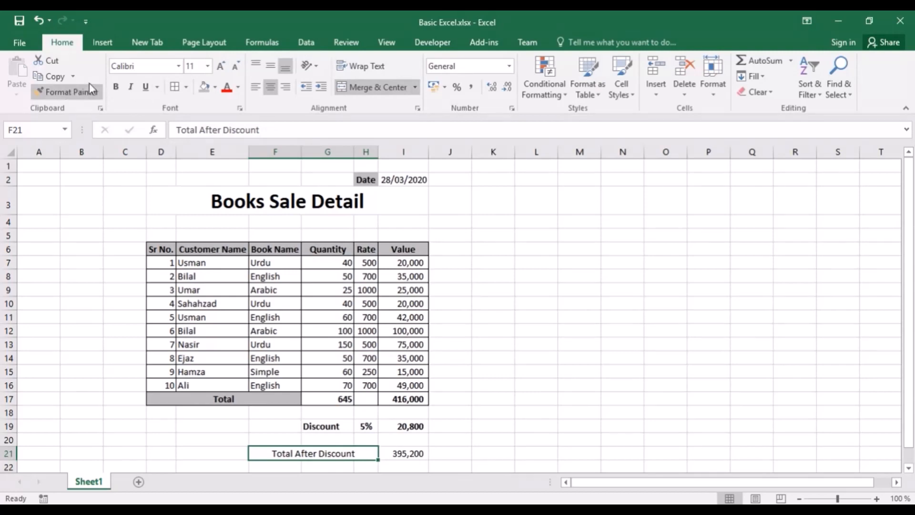
{"action": "left_click", "coordinate": [115, 86]}
{"action": "left_click", "coordinate": [447, 399]}
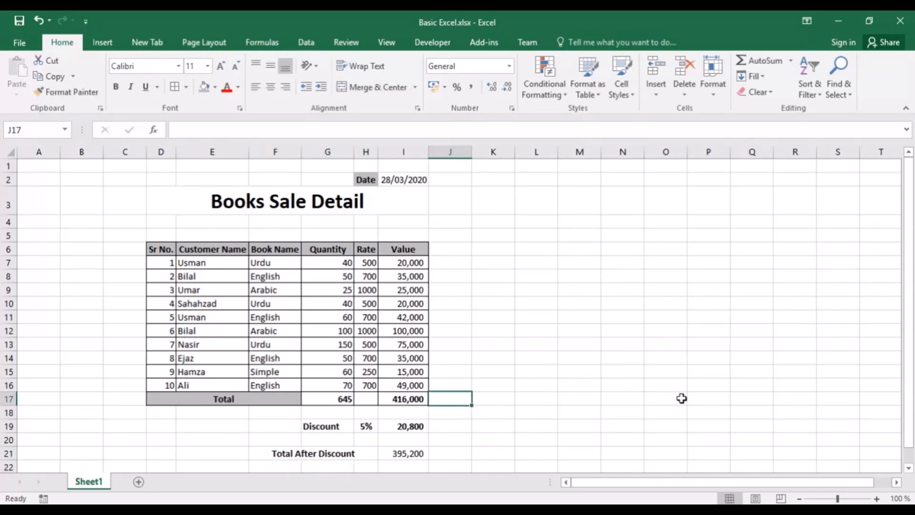
{"action": "left_click_drag", "start_coordinate": [908, 296], "coordinate": [905, 362]}
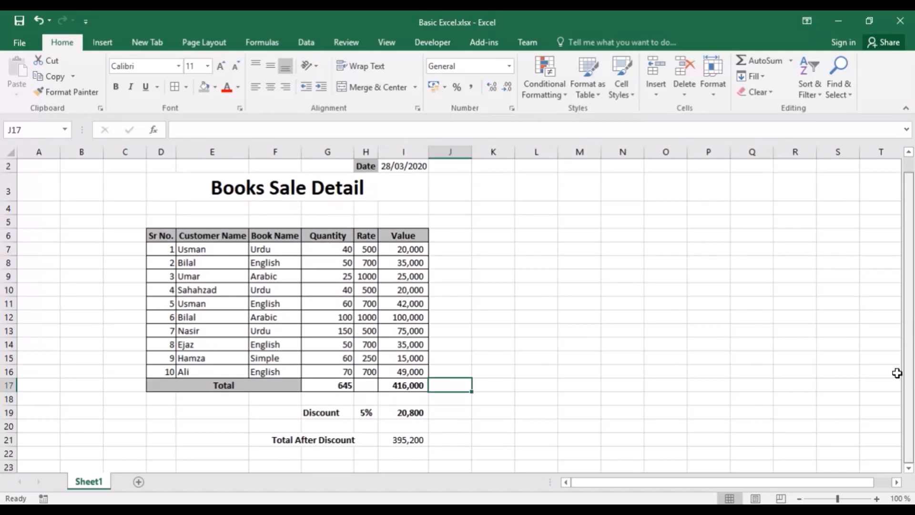
{"action": "left_click", "coordinate": [909, 470]}
{"action": "left_click", "coordinate": [909, 469]}
{"action": "left_click", "coordinate": [909, 470]}
{"action": "left_click", "coordinate": [909, 469]}
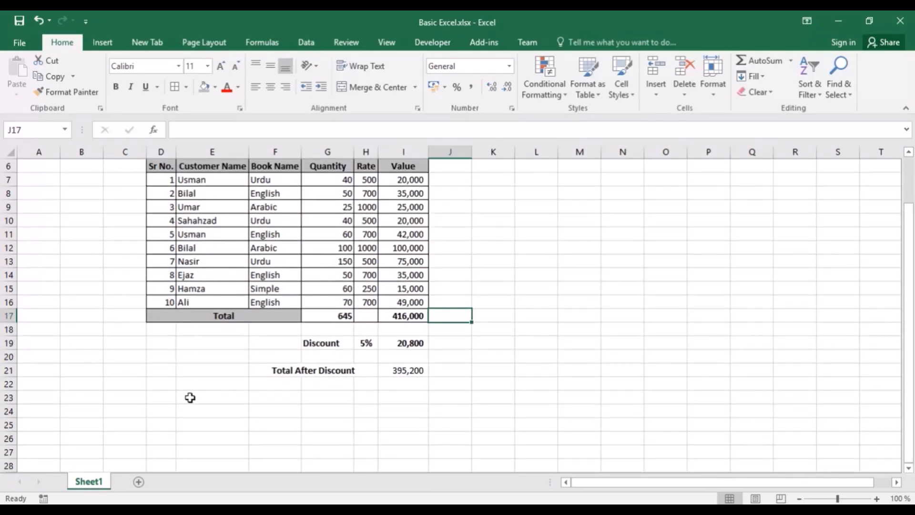
{"action": "left_click_drag", "start_coordinate": [161, 397], "coordinate": [198, 399]}
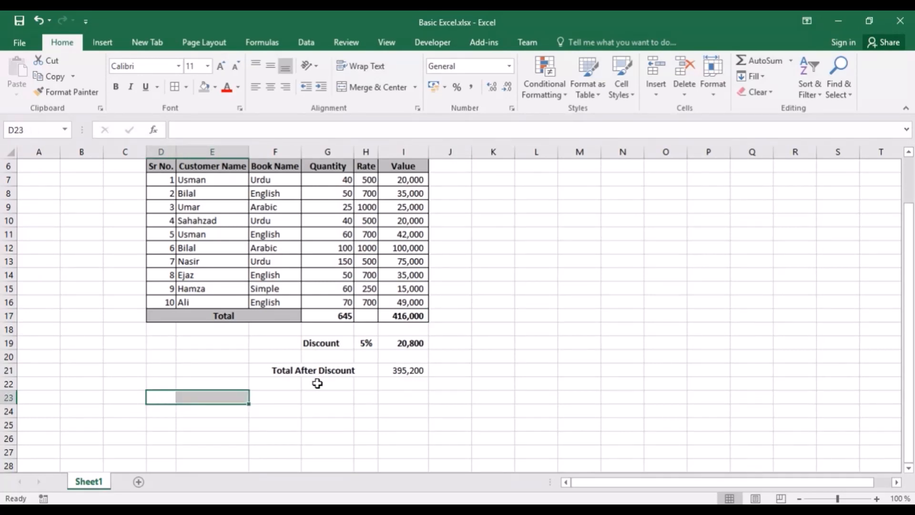
{"action": "left_click", "coordinate": [168, 412]}
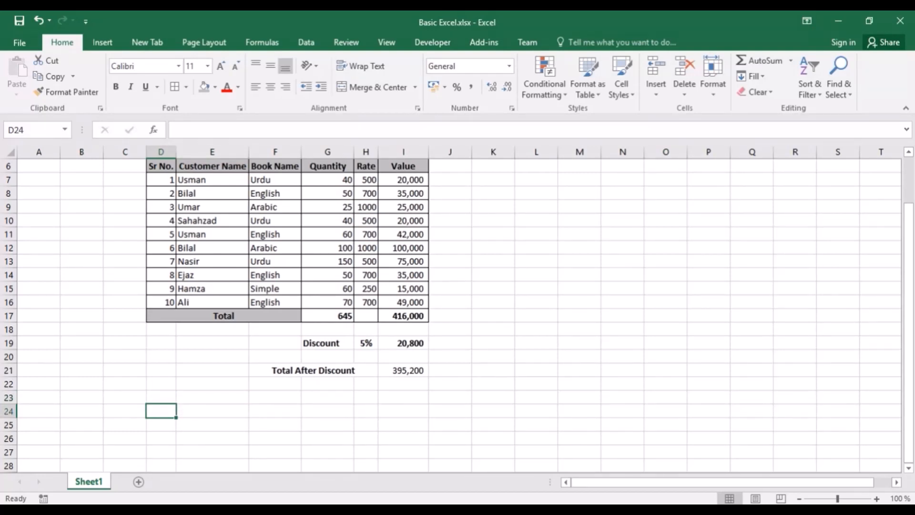
{"action": "left_click_drag", "start_coordinate": [912, 383], "coordinate": [907, 324]}
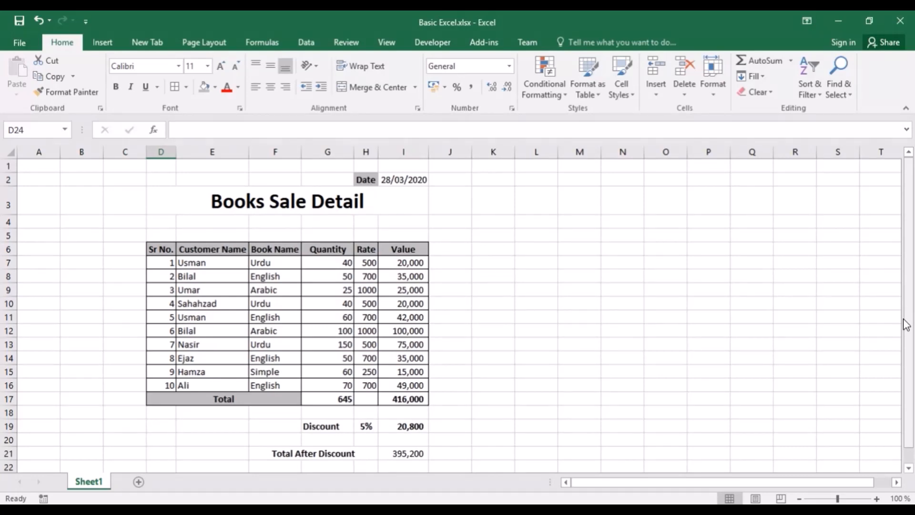
Step: Select the whole report range D2:I21, check its print preview and return to the sheet
{"action": "left_click", "coordinate": [168, 176]}
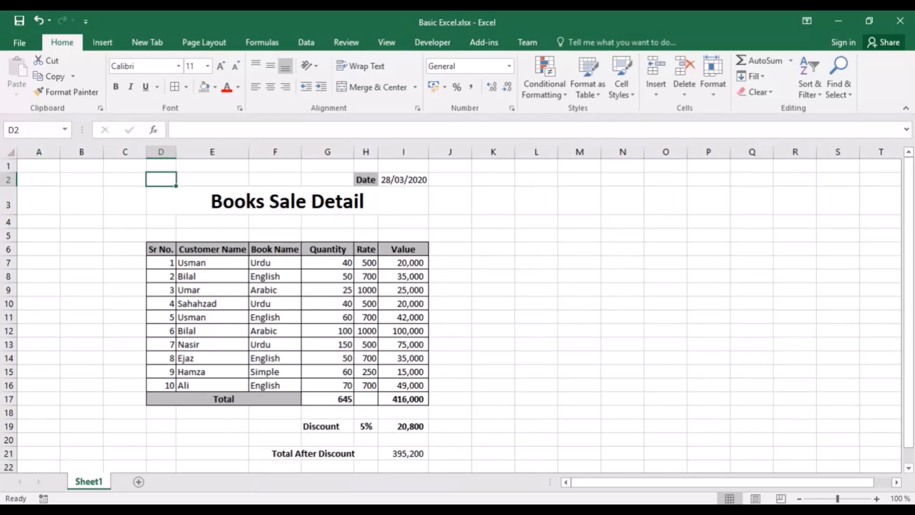
{"action": "left_click_drag", "start_coordinate": [912, 409], "coordinate": [911, 418]}
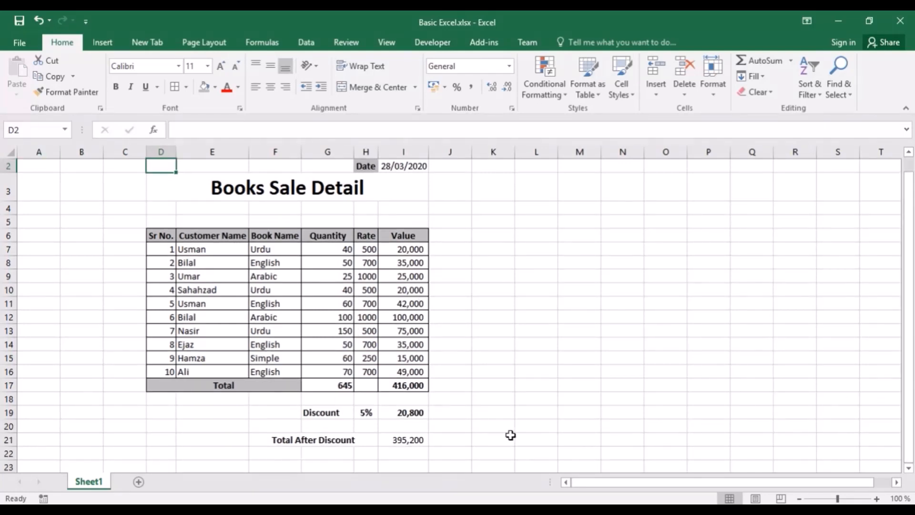
{"action": "left_click", "coordinate": [399, 442]}
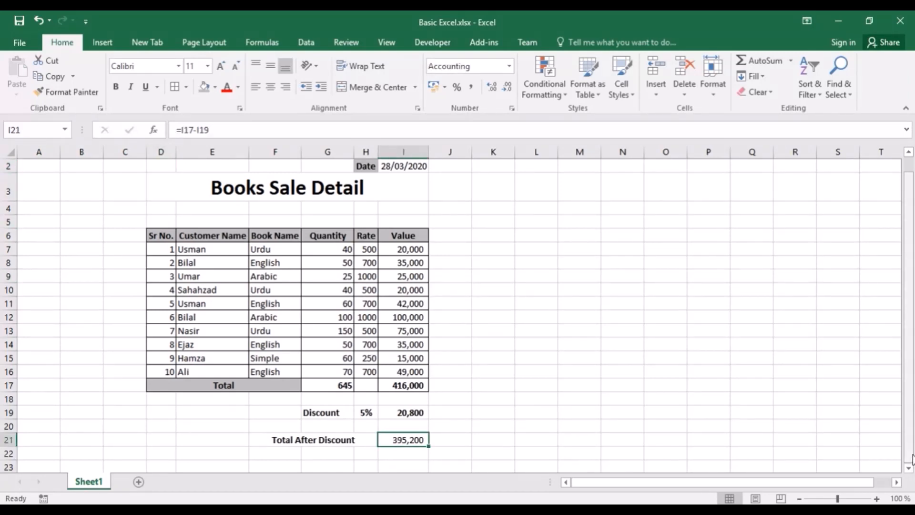
{"action": "left_click_drag", "start_coordinate": [909, 421], "coordinate": [909, 407]}
{"action": "left_click", "coordinate": [143, 177]}
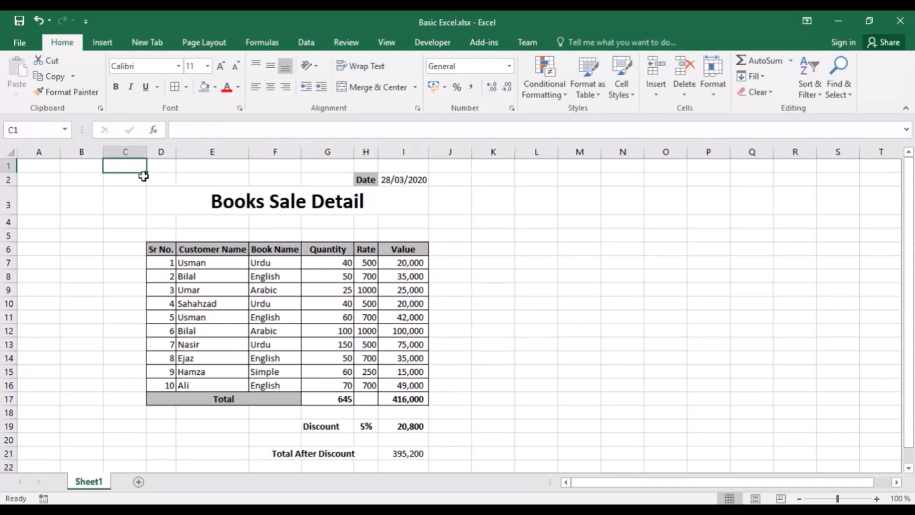
{"action": "left_click", "coordinate": [147, 178]}
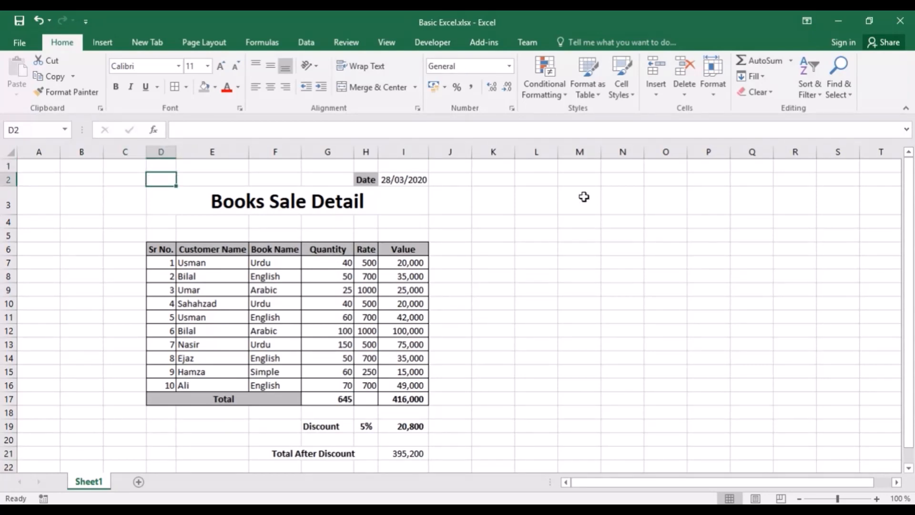
{"action": "left_click_drag", "start_coordinate": [161, 179], "coordinate": [286, 180]}
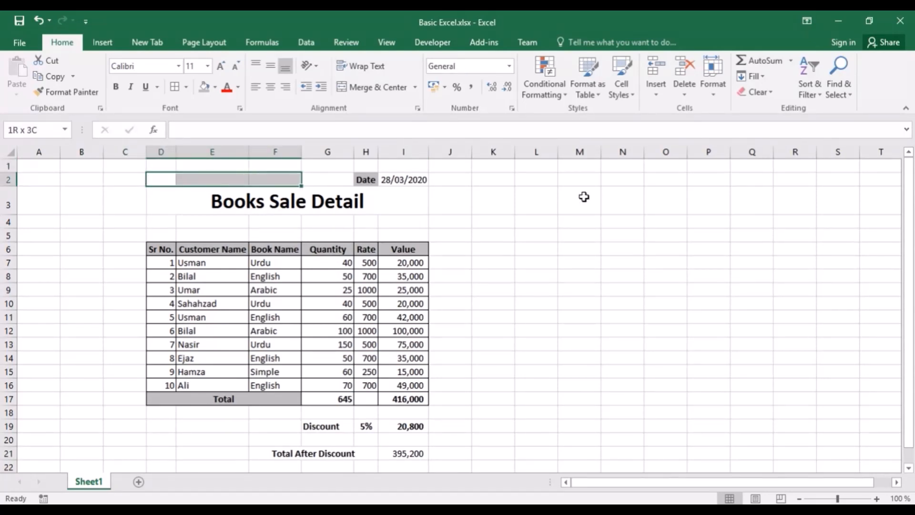
{"action": "key", "text": "shift+Right"}
{"action": "key", "text": "shift+Right"}
{"action": "key", "text": "shift+Right"}
{"action": "key", "text": "shift+Down"}
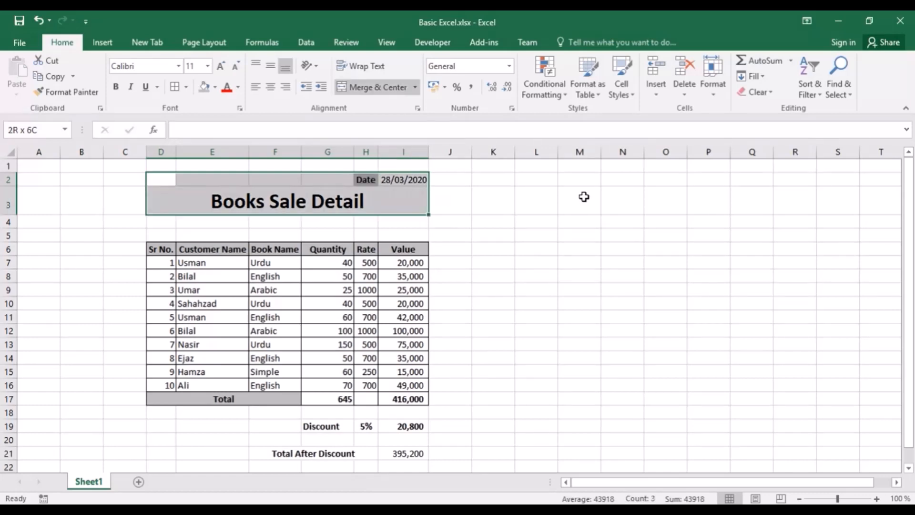
{"action": "key", "text": "shift+Down"}
{"action": "key", "text": "shift+Down"}
{"action": "key", "text": "shift+Down"}
{"action": "key", "text": "shift+Down"}
{"action": "key", "text": "shift+Down"}
{"action": "key", "text": "shift+Down"}
{"action": "key", "text": "shift+Down"}
{"action": "key", "text": "shift+Down"}
{"action": "key", "text": "shift+Down"}
{"action": "key", "text": "shift+Down"}
{"action": "key", "text": "shift+Down"}
{"action": "key", "text": "shift+Down"}
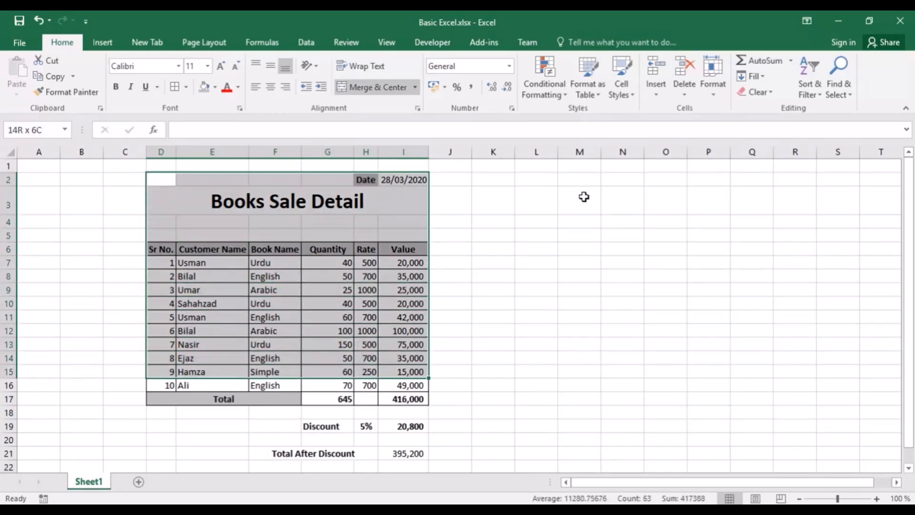
{"action": "key", "text": "shift+Down"}
{"action": "key", "text": "shift+Down"}
{"action": "key", "text": "shift+Down"}
{"action": "key", "text": "shift+Down"}
{"action": "key", "text": "shift+Down"}
{"action": "key", "text": "shift+Down"}
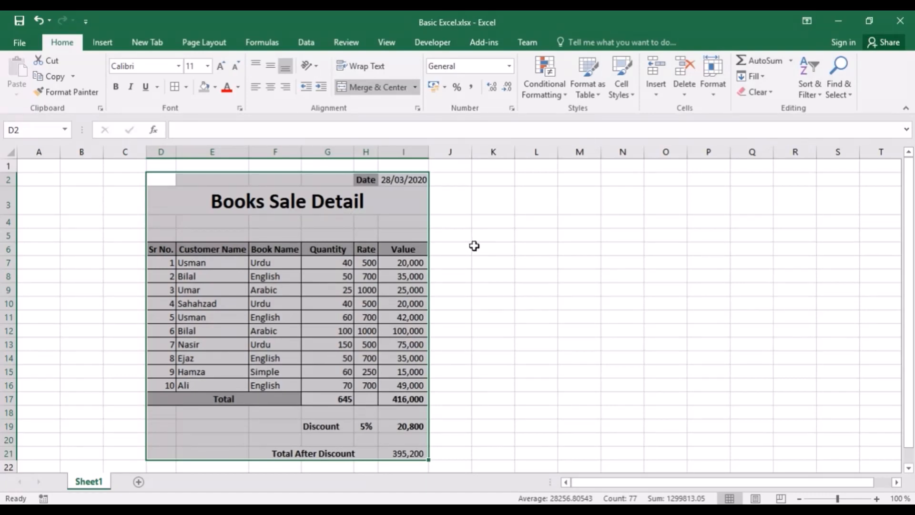
{"action": "key", "text": "ctrl+p"}
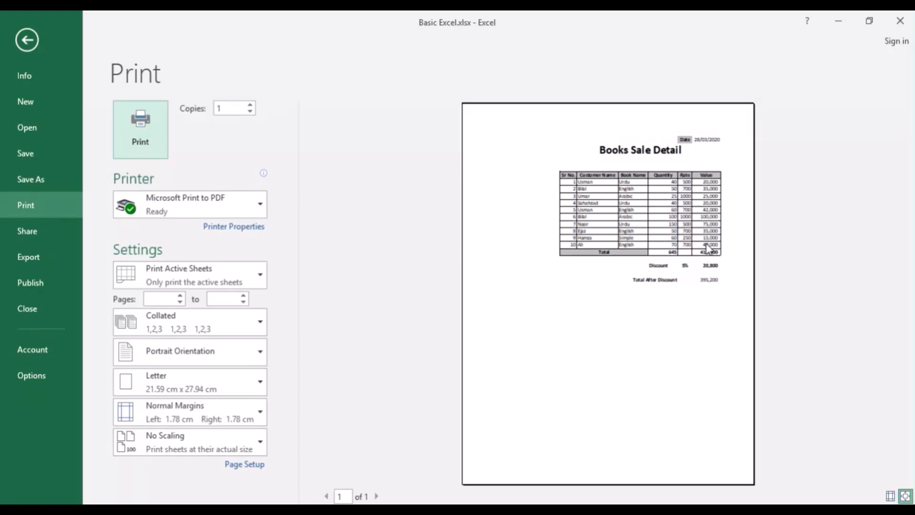
{"action": "key", "text": "Escape"}
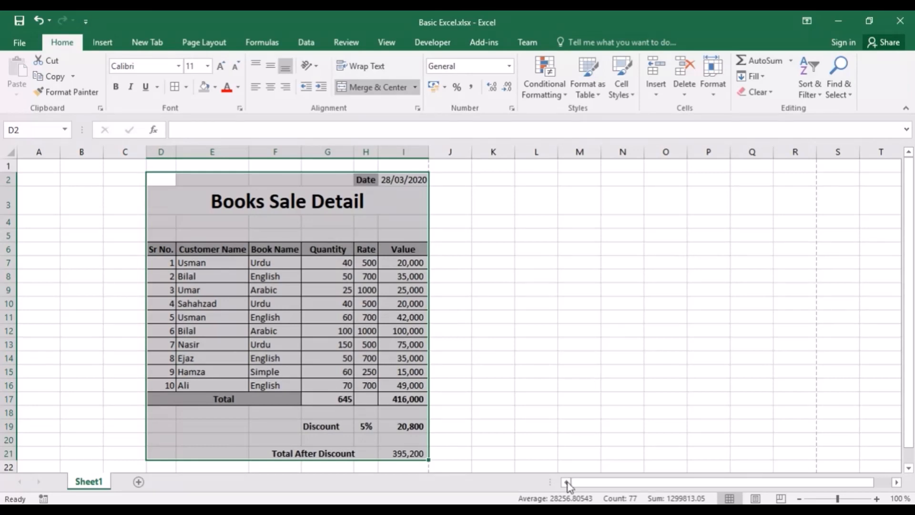
Step: Reselect the report from D2 to I21 and open the print settings for it
{"action": "mouse_move", "coordinate": [535, 510]}
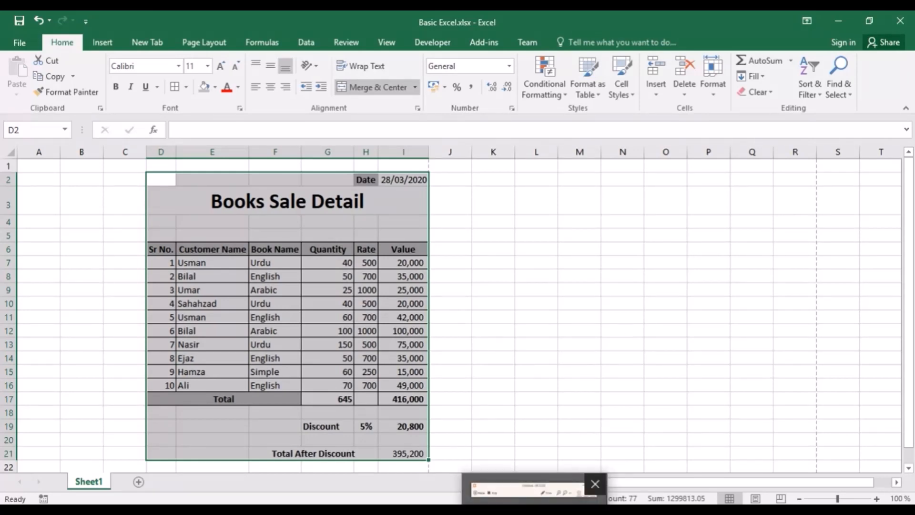
{"action": "left_click", "coordinate": [528, 510]}
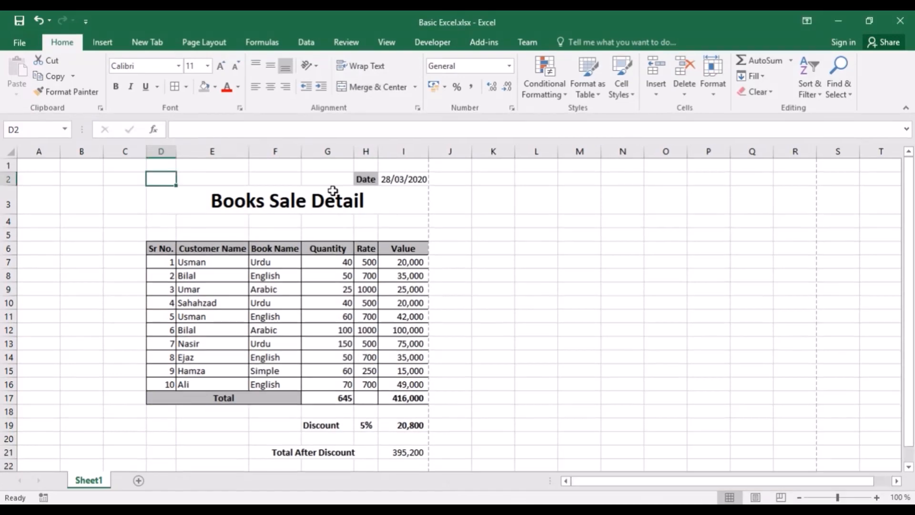
{"action": "key", "text": "shift+Right"}
{"action": "key", "text": "shift+Right"}
{"action": "key", "text": "shift+Right"}
{"action": "key", "text": "shift+Right"}
{"action": "key", "text": "shift+Right"}
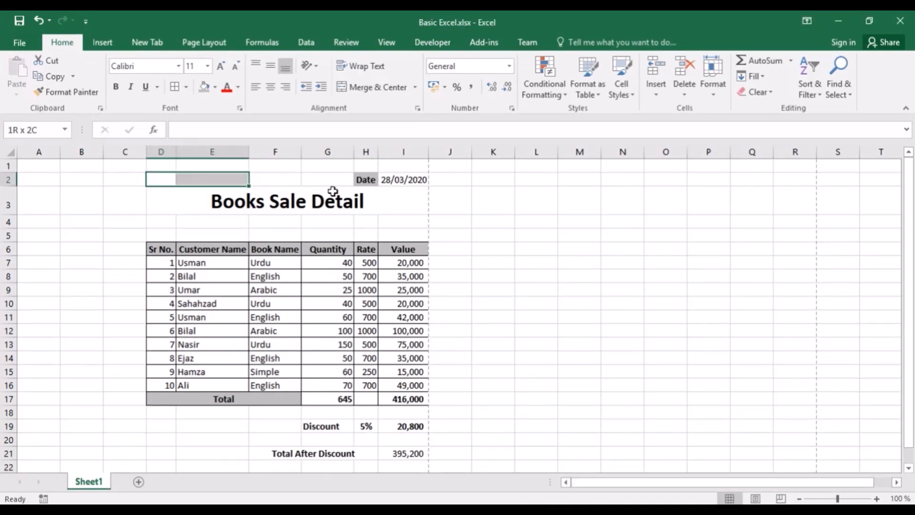
{"action": "key", "text": "shift+Down"}
{"action": "key", "text": "shift+Down"}
{"action": "key", "text": "shift+Down"}
{"action": "key", "text": "shift+Down"}
{"action": "key", "text": "shift+Down"}
{"action": "key", "text": "shift+Down"}
{"action": "key", "text": "shift+Down"}
{"action": "key", "text": "shift+Down"}
{"action": "key", "text": "shift+Down"}
{"action": "key", "text": "shift+Down"}
{"action": "key", "text": "shift+Down"}
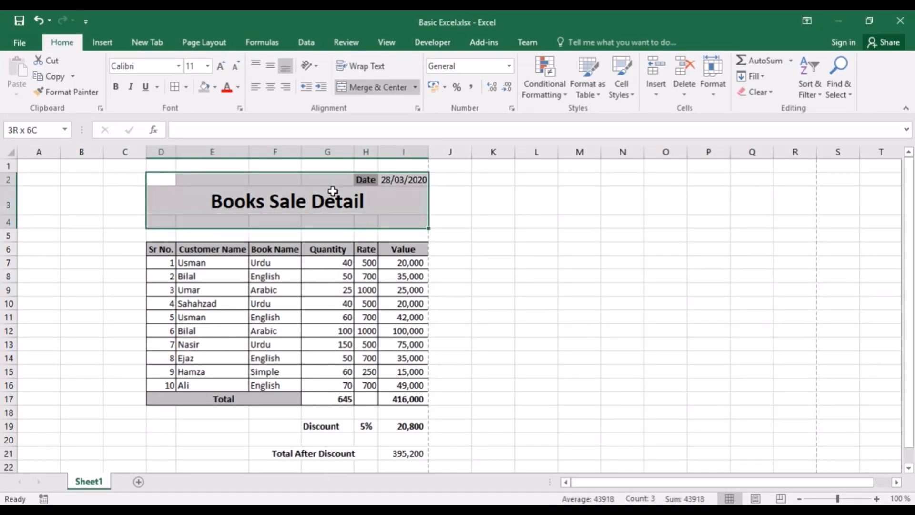
{"action": "key", "text": "shift+Down"}
{"action": "key", "text": "shift+Down"}
{"action": "key", "text": "shift+Down"}
{"action": "key", "text": "shift+Down"}
{"action": "key", "text": "shift+Down"}
{"action": "key", "text": "shift+Down"}
{"action": "key", "text": "shift+Down"}
{"action": "key", "text": "shift+Down"}
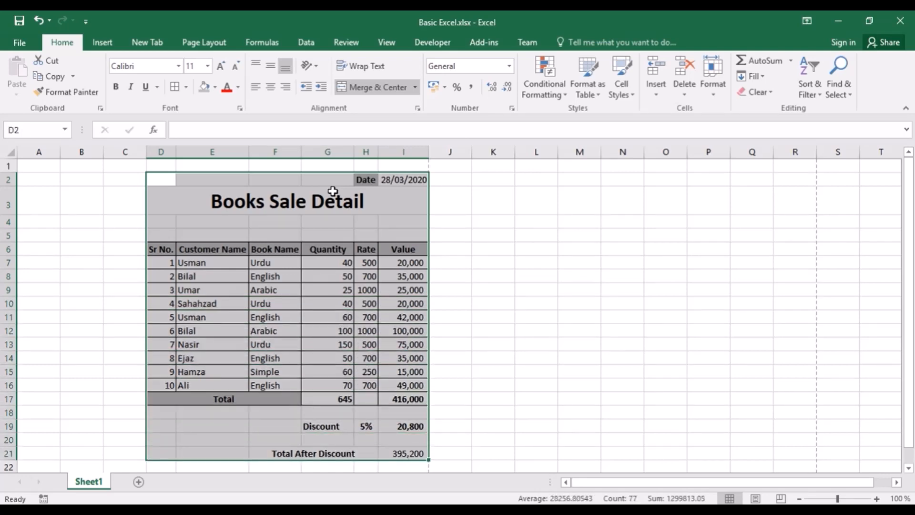
{"action": "key", "text": "ctrl+p"}
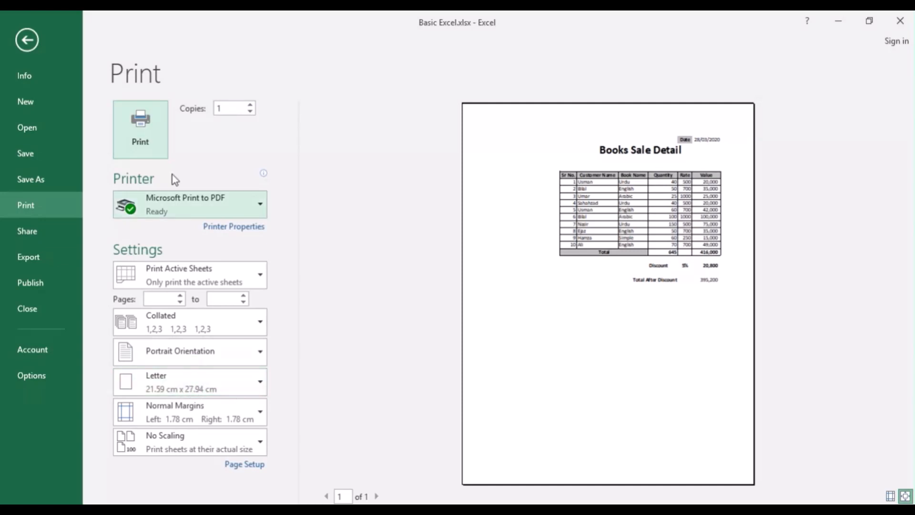
Step: Set the paper size in the page setup to A4
{"action": "left_click", "coordinate": [259, 470]}
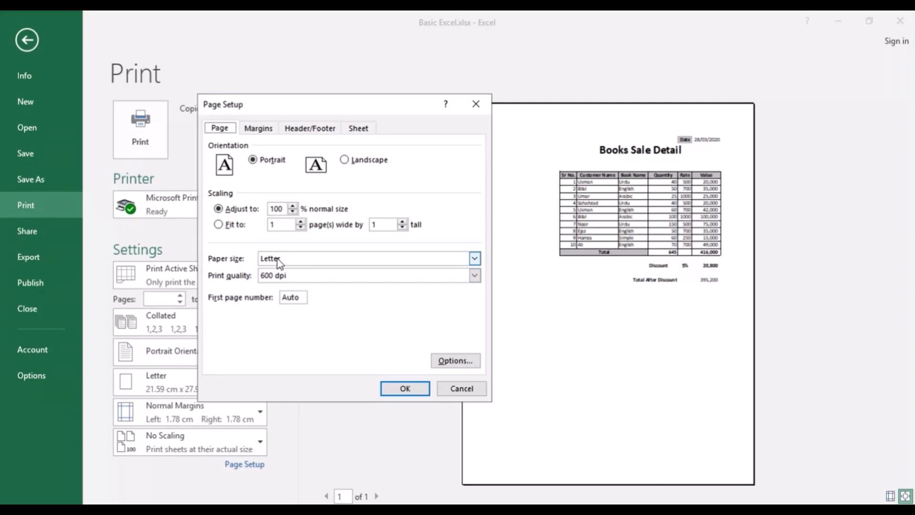
{"action": "left_click", "coordinate": [324, 264]}
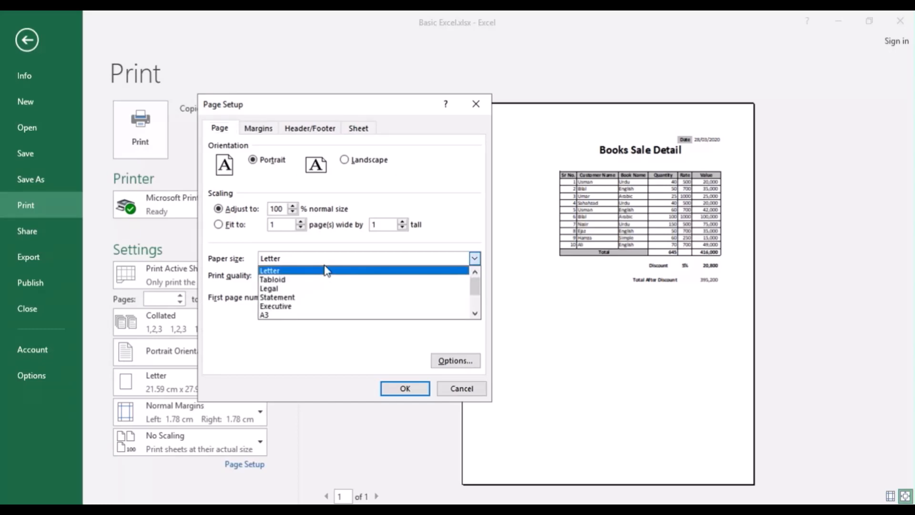
{"action": "left_click", "coordinate": [476, 313]}
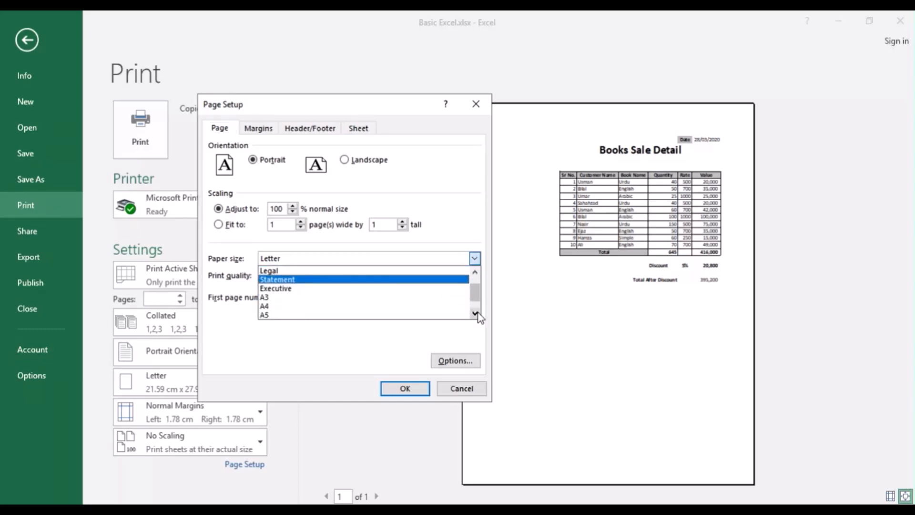
{"action": "left_click", "coordinate": [385, 307]}
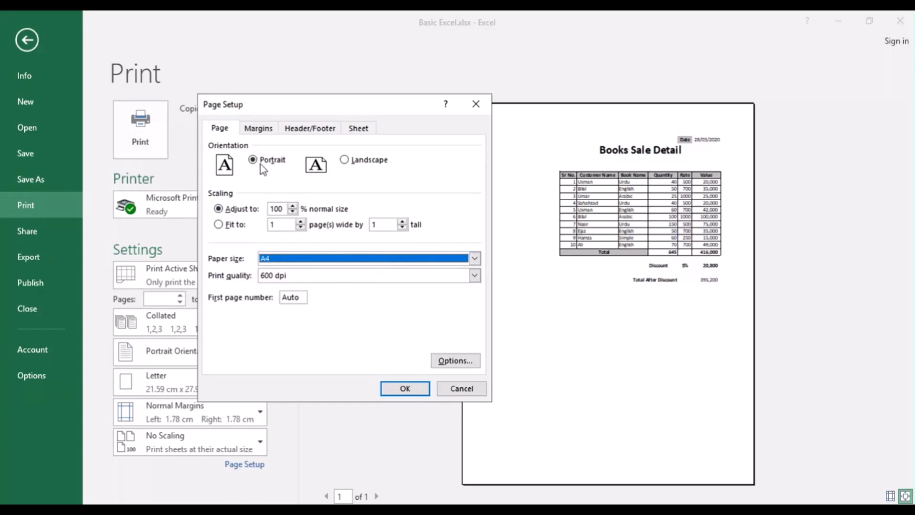
Step: Set the left, right, top, bottom, header and footer margins to 0 and apply the page setup
{"action": "left_click", "coordinate": [265, 134]}
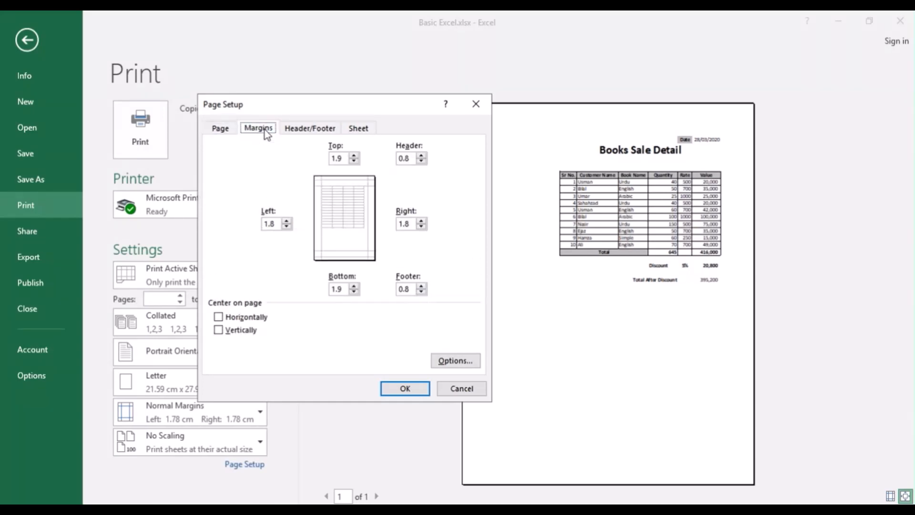
{"action": "left_click", "coordinate": [288, 226]}
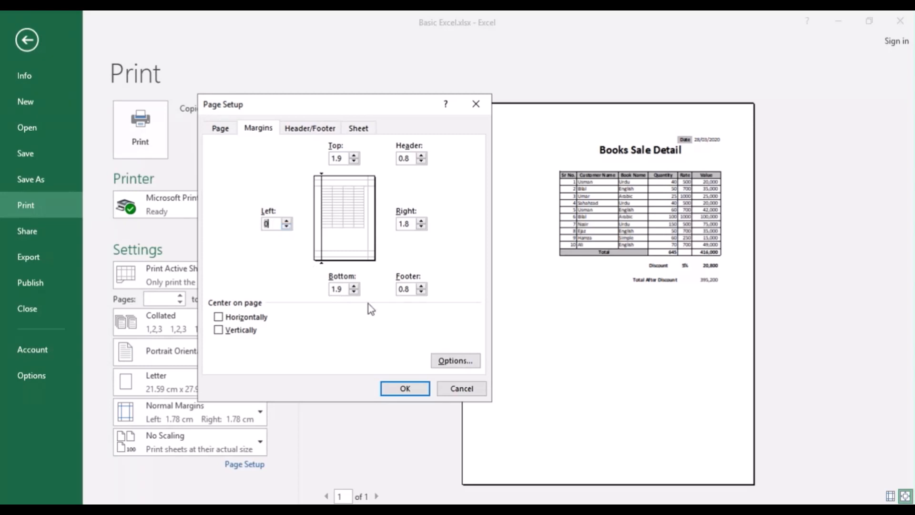
{"action": "left_click", "coordinate": [355, 292]}
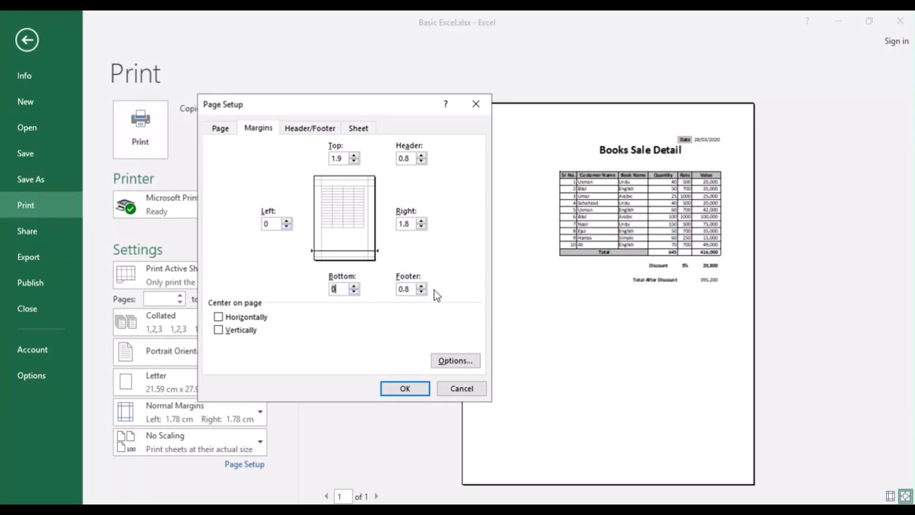
{"action": "left_click", "coordinate": [421, 292]}
{"action": "left_click", "coordinate": [422, 222]}
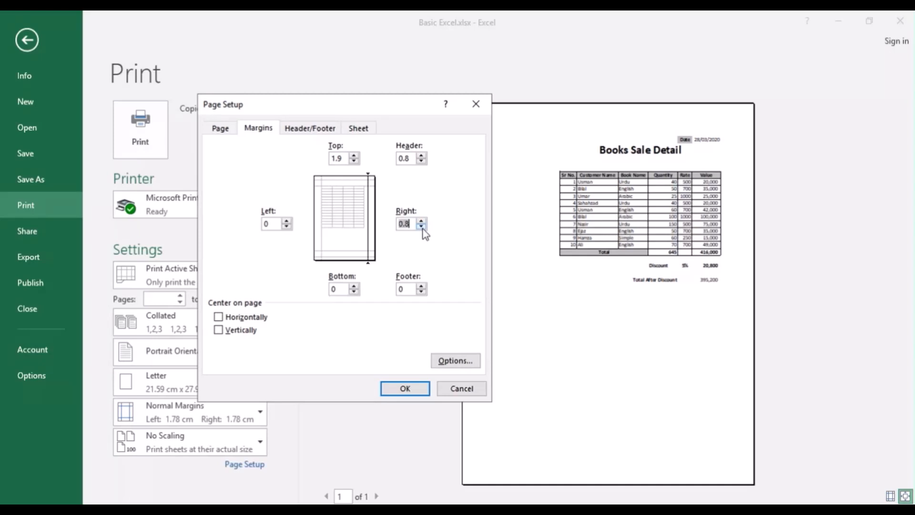
{"action": "left_click", "coordinate": [421, 162]}
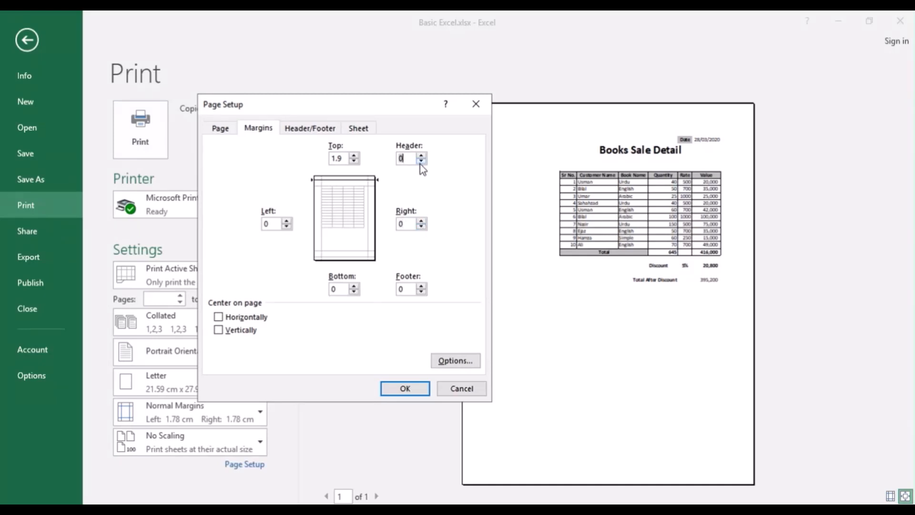
{"action": "left_click", "coordinate": [354, 161]}
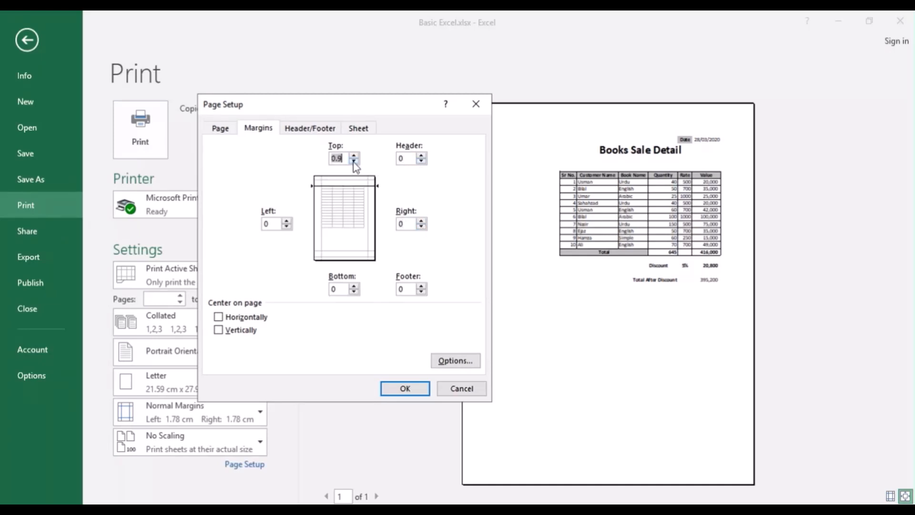
{"action": "left_click", "coordinate": [354, 161]}
{"action": "left_click", "coordinate": [422, 389]}
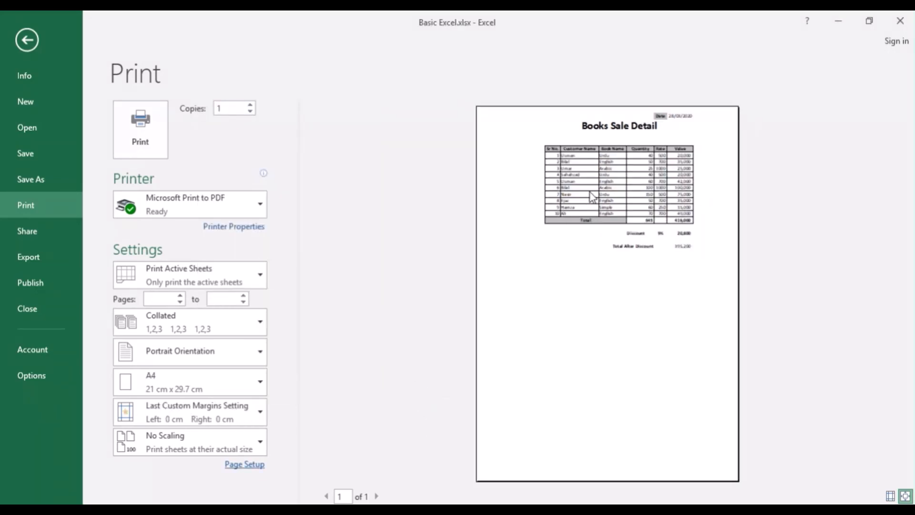
{"action": "left_click", "coordinate": [590, 192]}
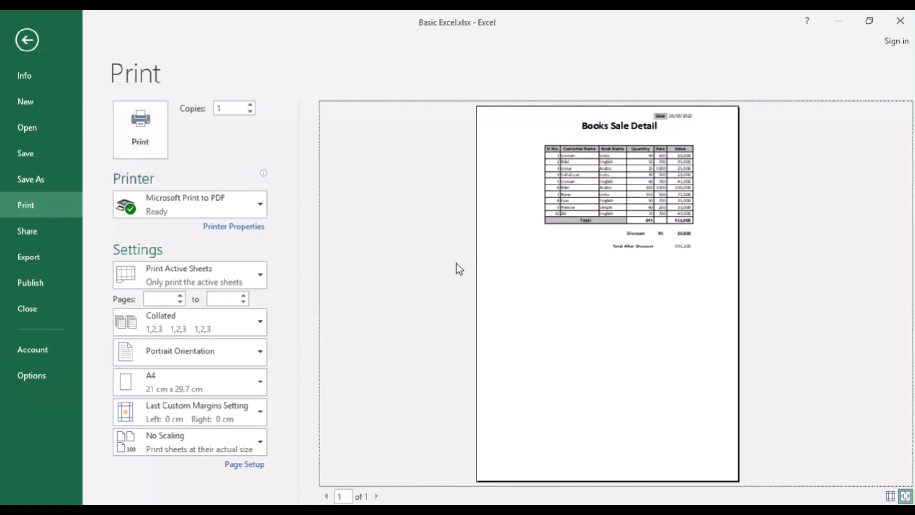
Step: Increase the print scaling above 100% of normal size in the page setup
{"action": "left_click", "coordinate": [234, 469]}
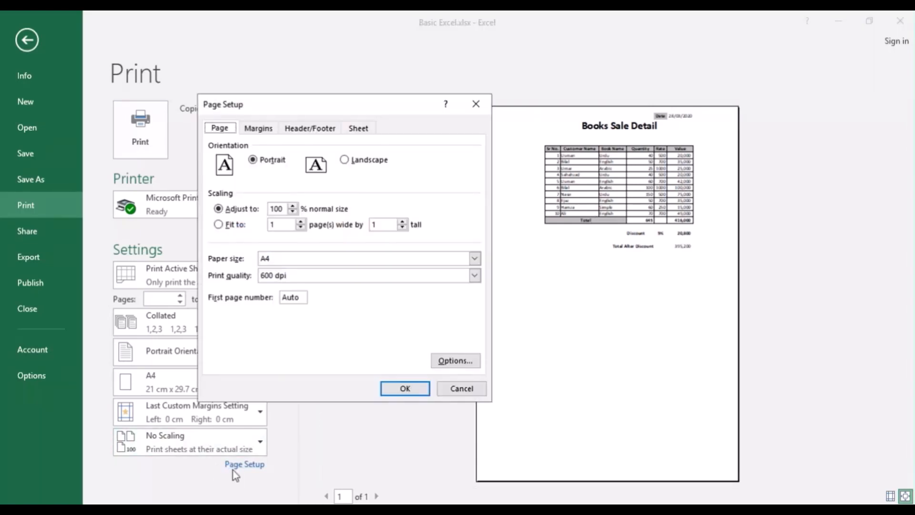
{"action": "left_click", "coordinate": [293, 207]}
{"action": "left_click", "coordinate": [293, 207]}
{"action": "left_click", "coordinate": [293, 207]}
{"action": "left_click", "coordinate": [294, 207]}
{"action": "left_click", "coordinate": [294, 207]}
Step: Set the left margin to 1 cm, apply the page setup and check the second preview page
{"action": "left_click", "coordinate": [259, 127]}
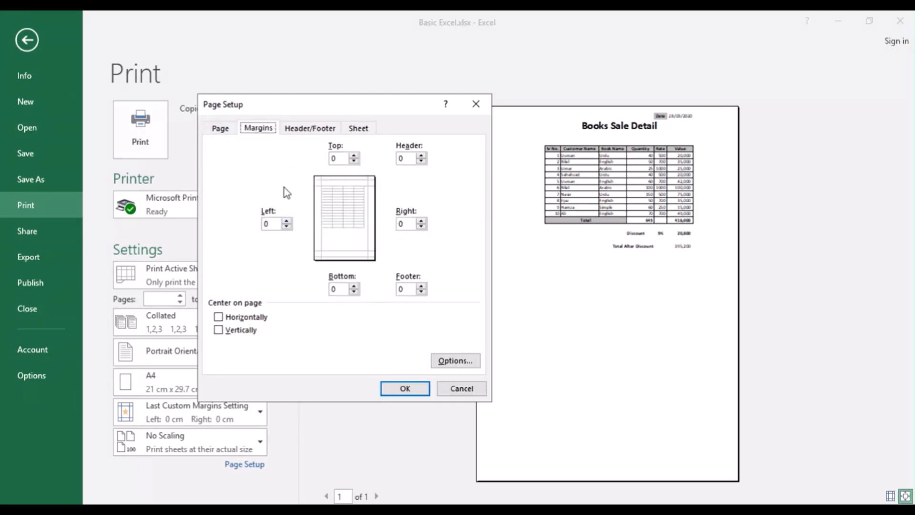
{"action": "left_click", "coordinate": [287, 221]}
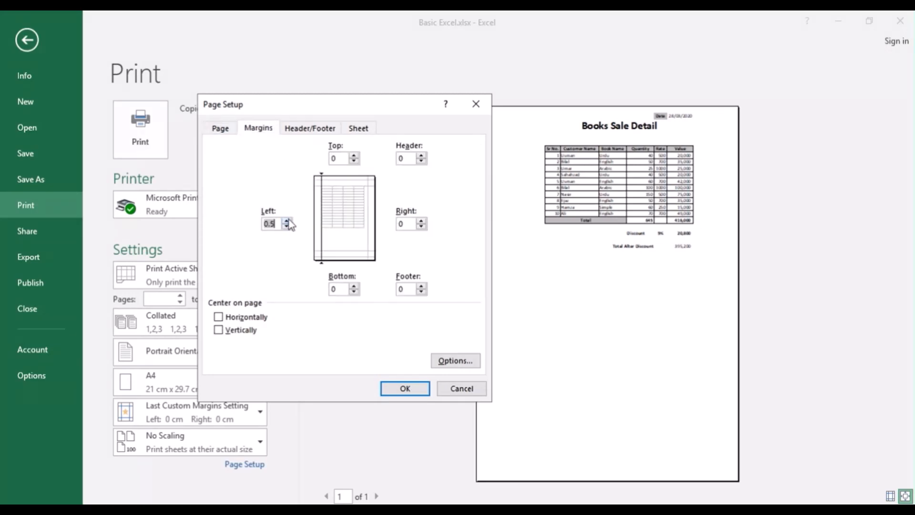
{"action": "left_click", "coordinate": [412, 392]}
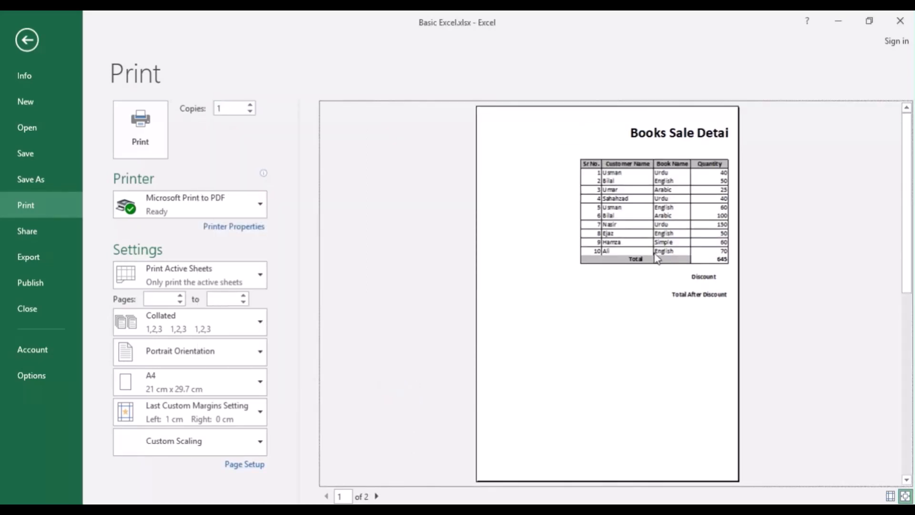
{"action": "left_click", "coordinate": [909, 262]}
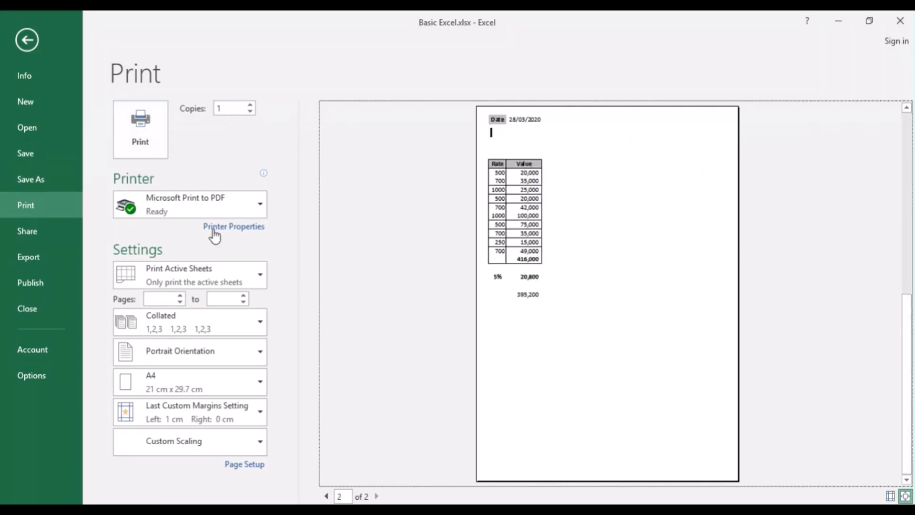
Step: Set the print scaling to 130% of normal size and apply it
{"action": "left_click", "coordinate": [248, 450]}
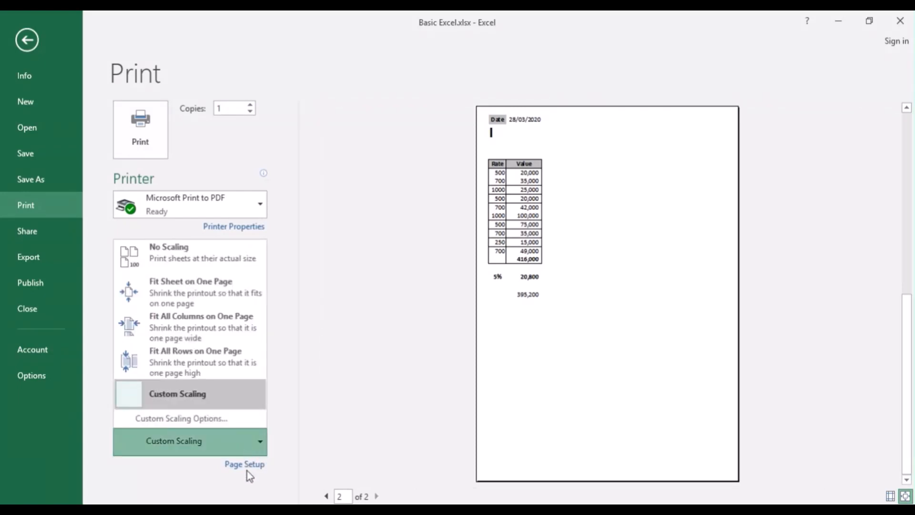
{"action": "left_click", "coordinate": [247, 470]}
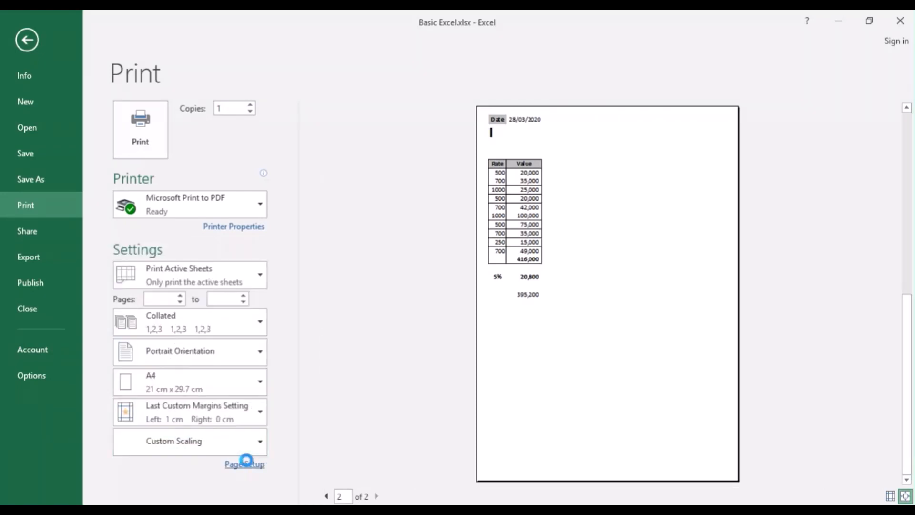
{"action": "left_click", "coordinate": [293, 207]}
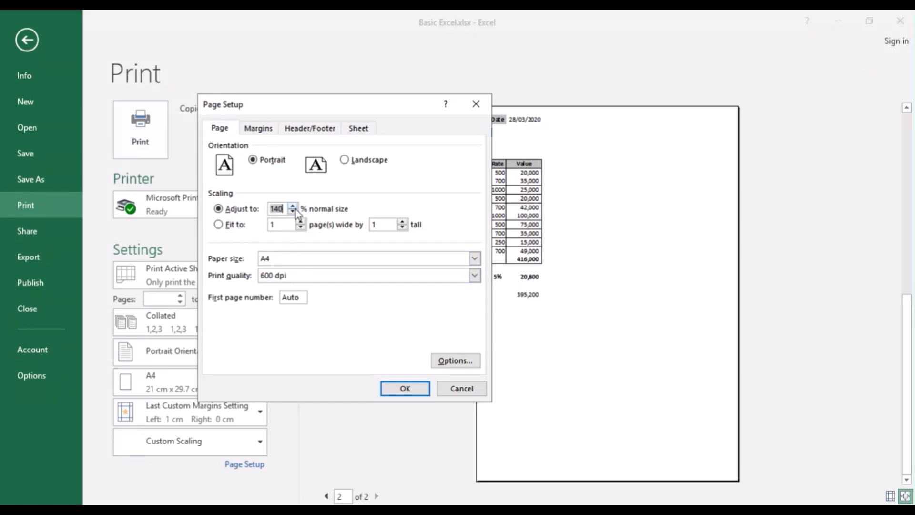
{"action": "left_click", "coordinate": [296, 212]}
{"action": "left_click", "coordinate": [392, 389]}
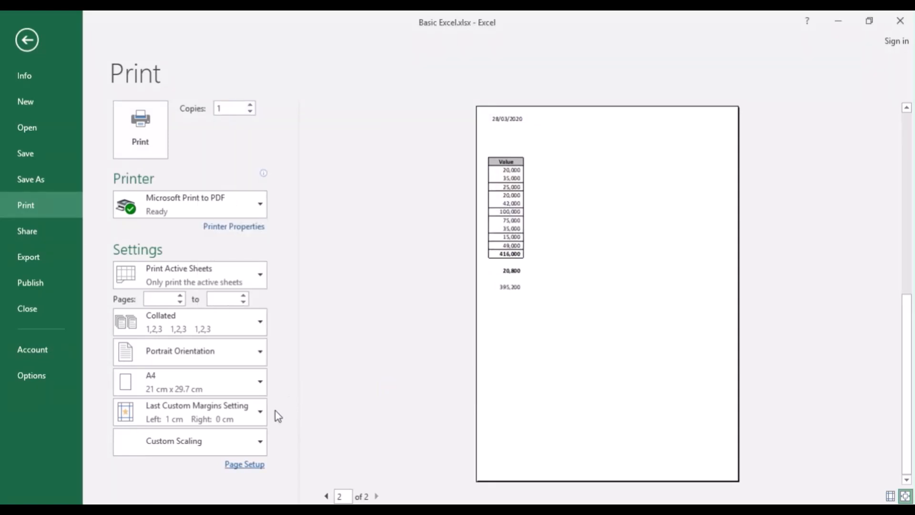
Step: Reduce the print scaling to 115% of normal size and apply it
{"action": "left_click", "coordinate": [237, 464]}
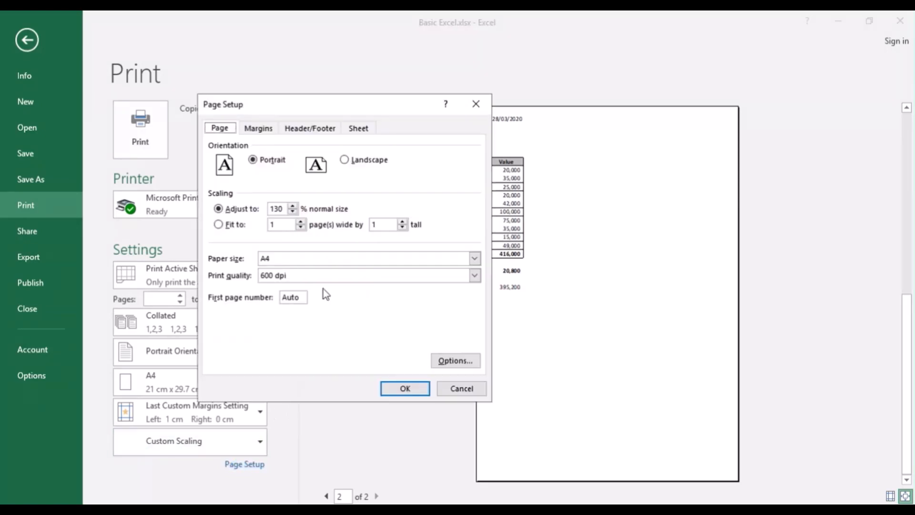
{"action": "left_click", "coordinate": [293, 211]}
{"action": "left_click", "coordinate": [293, 214]}
{"action": "left_click", "coordinate": [406, 393]}
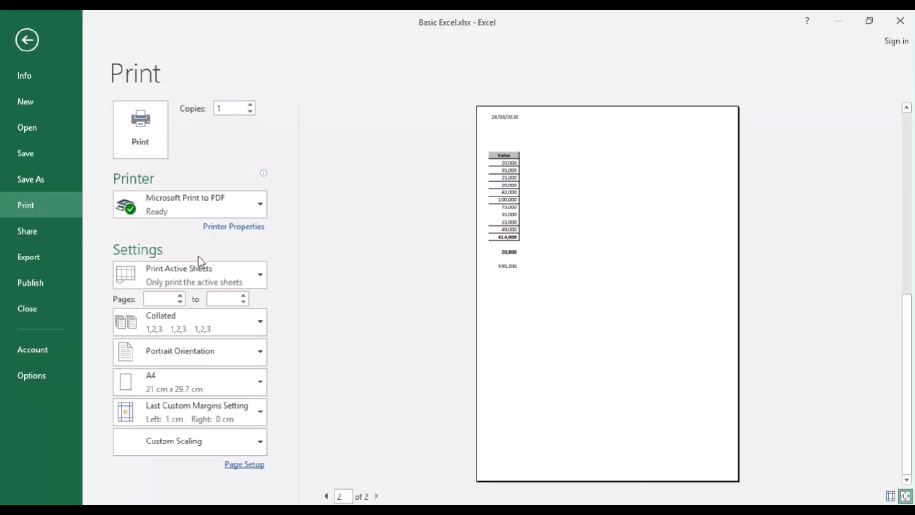
Step: Scale the printout to fit 1 page wide by 1 tall and apply the page setup
{"action": "left_click", "coordinate": [252, 467]}
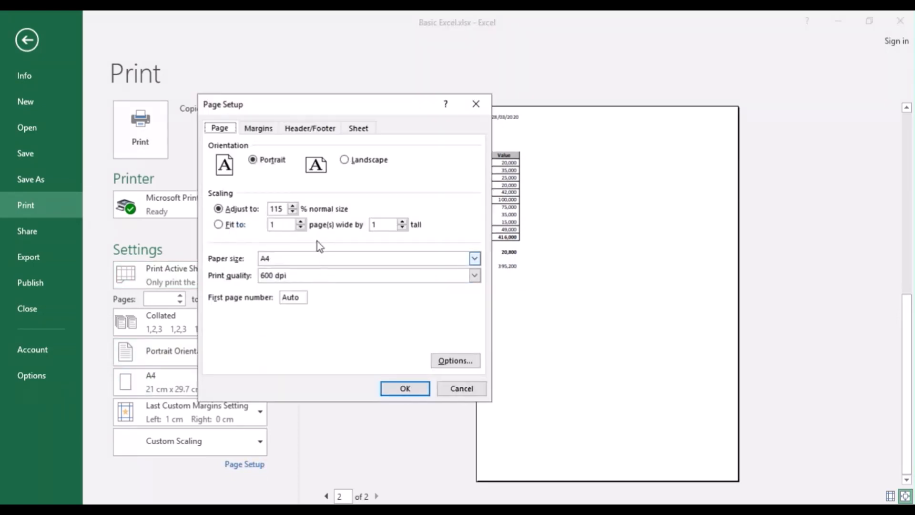
{"action": "left_click", "coordinate": [233, 227]}
{"action": "left_click", "coordinate": [415, 388]}
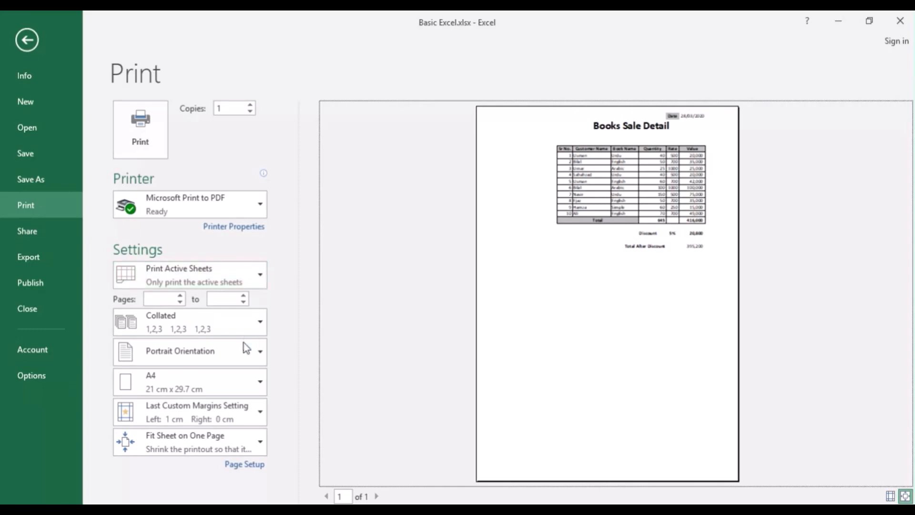
Step: Review the margin presets, scaling options and page setup for the report, and return to the sheet
{"action": "left_click", "coordinate": [214, 420]}
{"action": "left_click", "coordinate": [214, 420]}
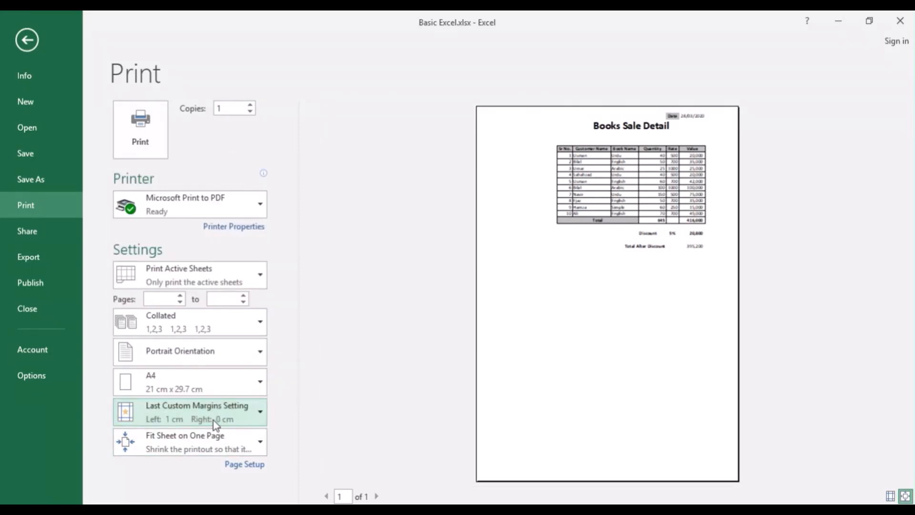
{"action": "left_click", "coordinate": [215, 422]}
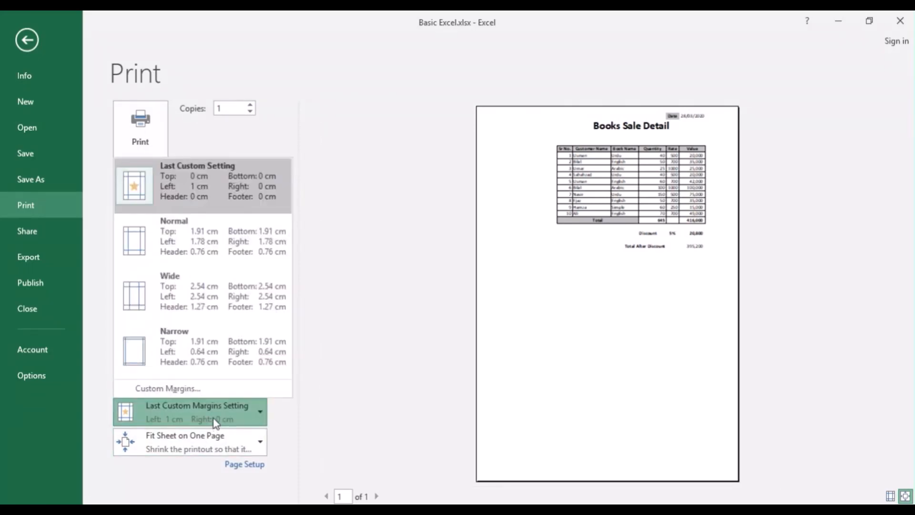
{"action": "left_click", "coordinate": [147, 193]}
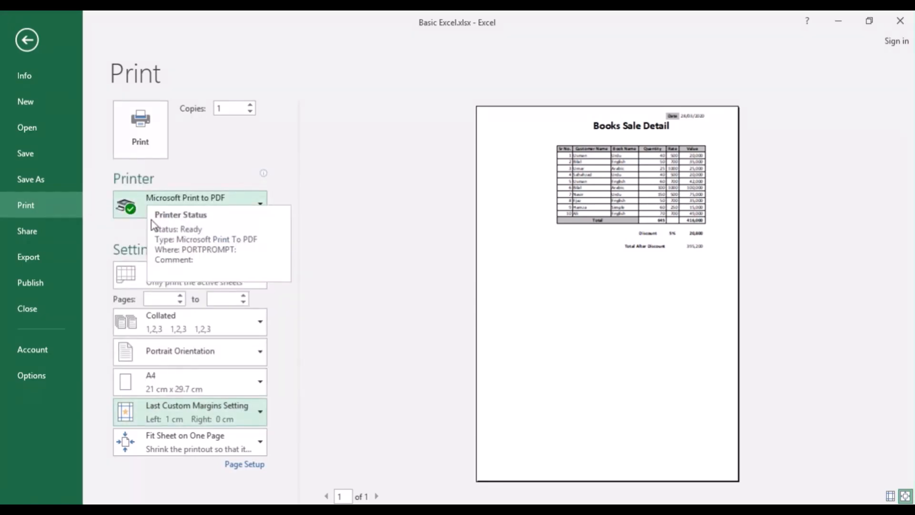
{"action": "left_click", "coordinate": [176, 442]}
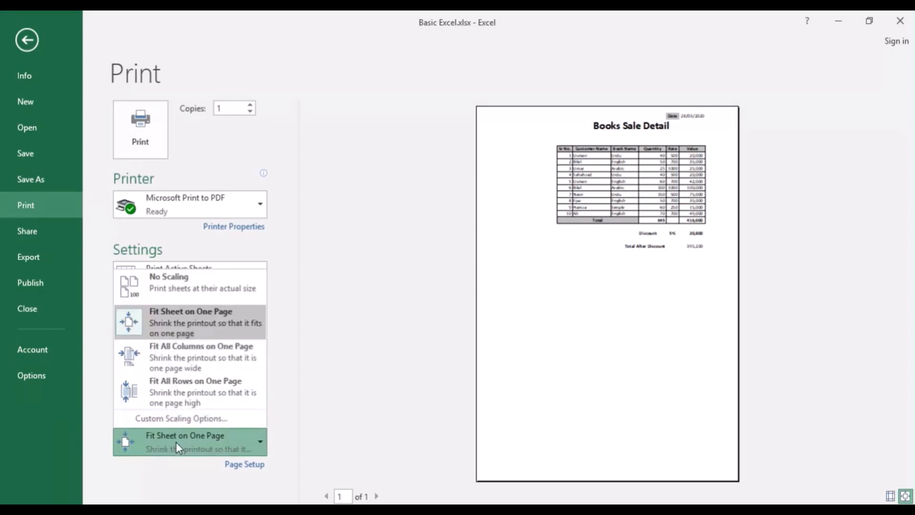
{"action": "left_click", "coordinate": [354, 400]}
{"action": "left_click", "coordinate": [265, 464]}
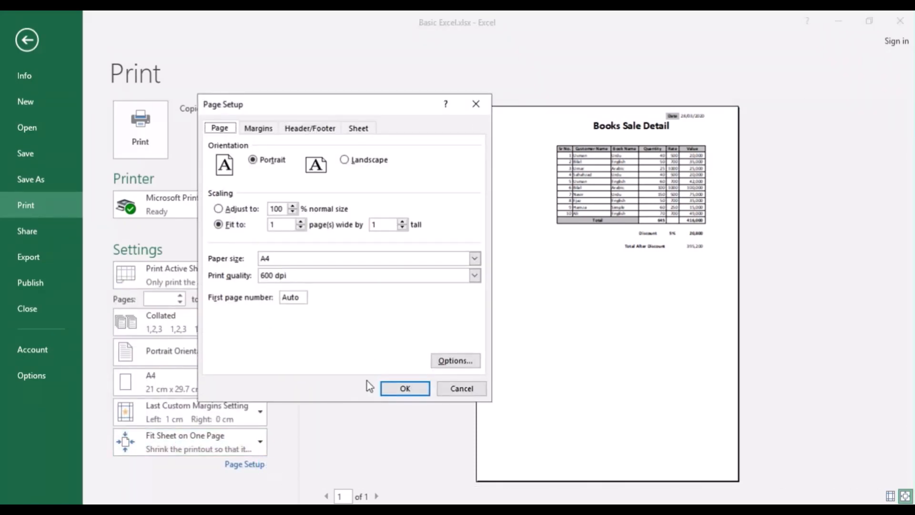
{"action": "left_click", "coordinate": [394, 384]}
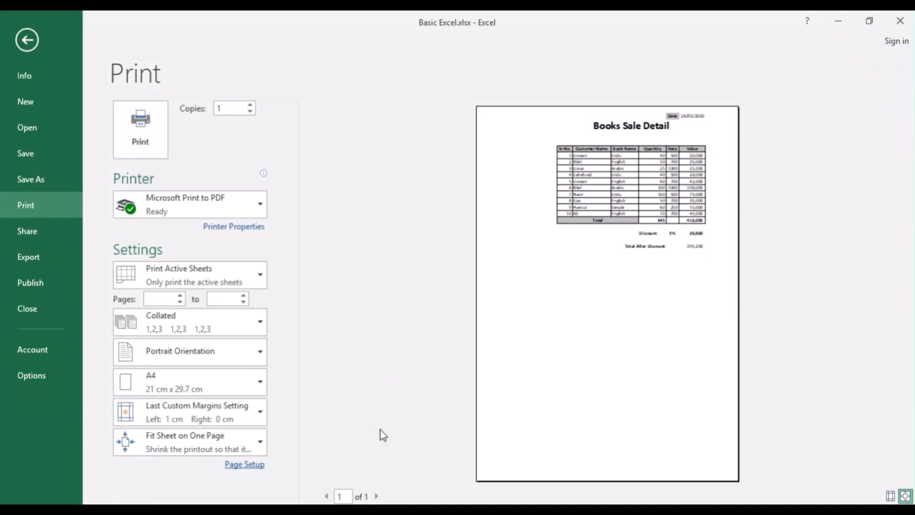
{"action": "key", "text": "Escape"}
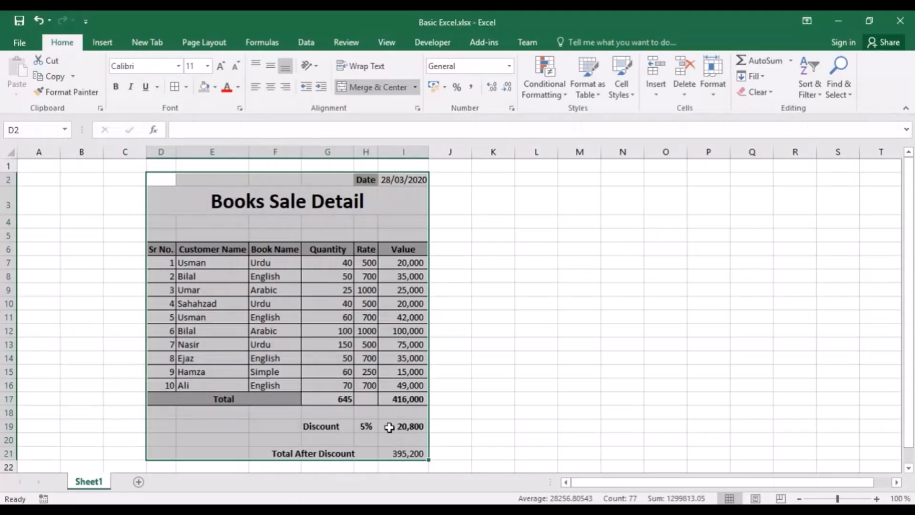
Step: Delete the empty columns B and C in front of the sales table
{"action": "left_click", "coordinate": [380, 319]}
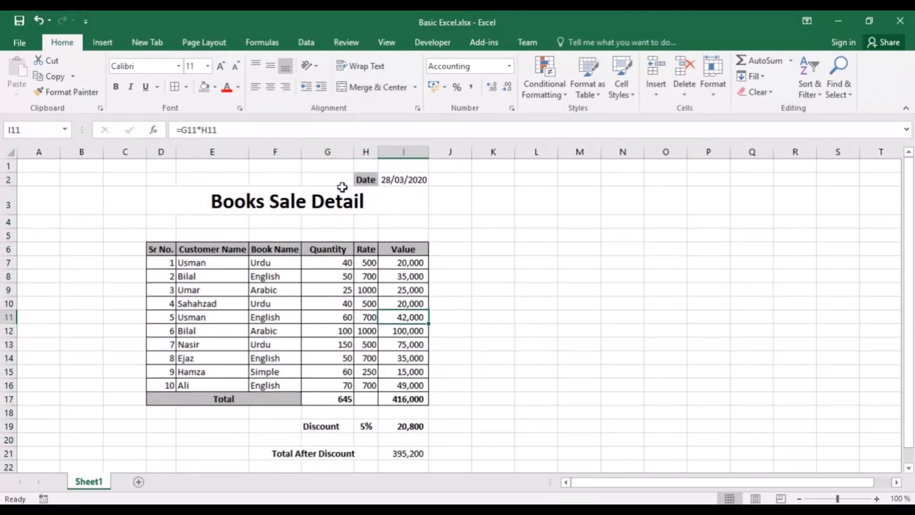
{"action": "left_click_drag", "start_coordinate": [122, 151], "coordinate": [83, 151]}
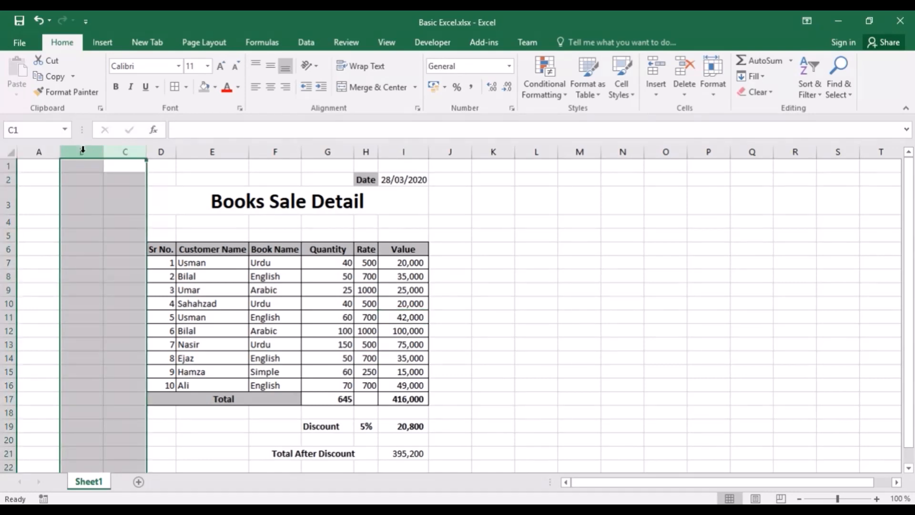
{"action": "right_click", "coordinate": [82, 151]}
{"action": "left_click", "coordinate": [116, 263]}
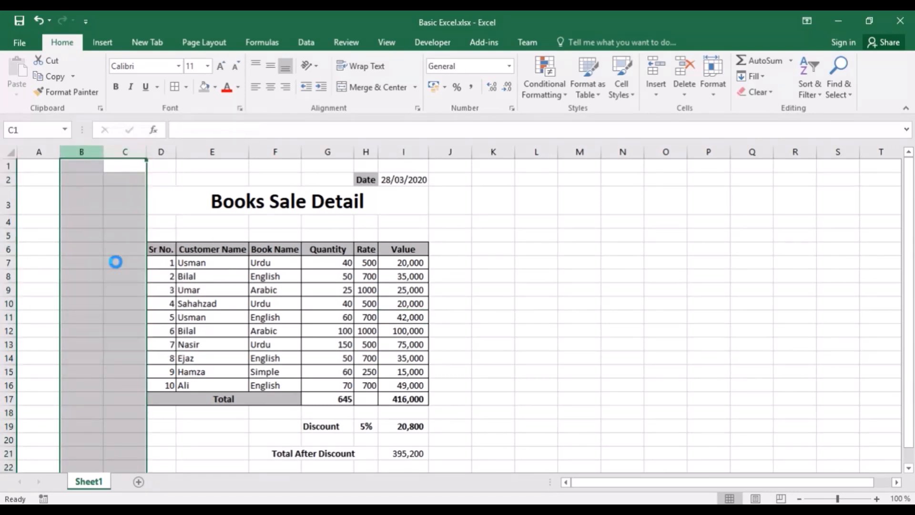
Step: Show the sheet in Page Break Preview and enlarge the view to 100%
{"action": "left_click", "coordinate": [126, 249]}
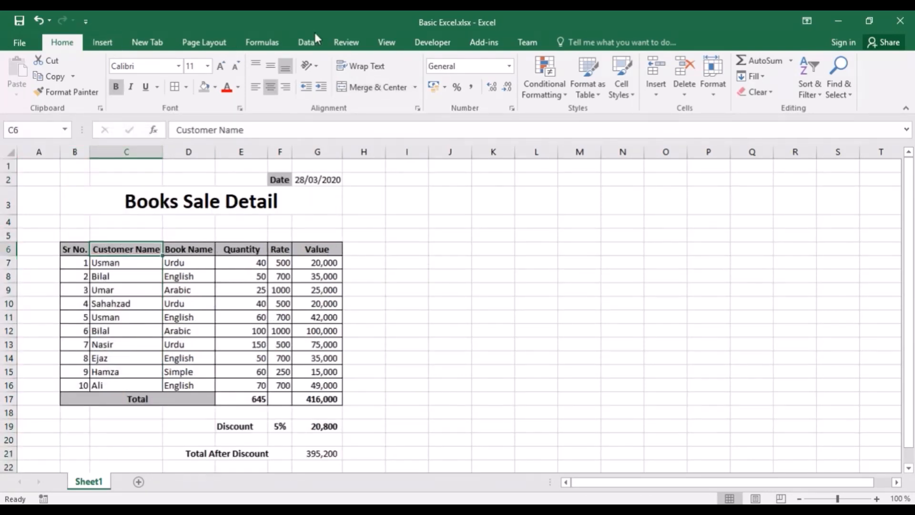
{"action": "left_click", "coordinate": [386, 43]}
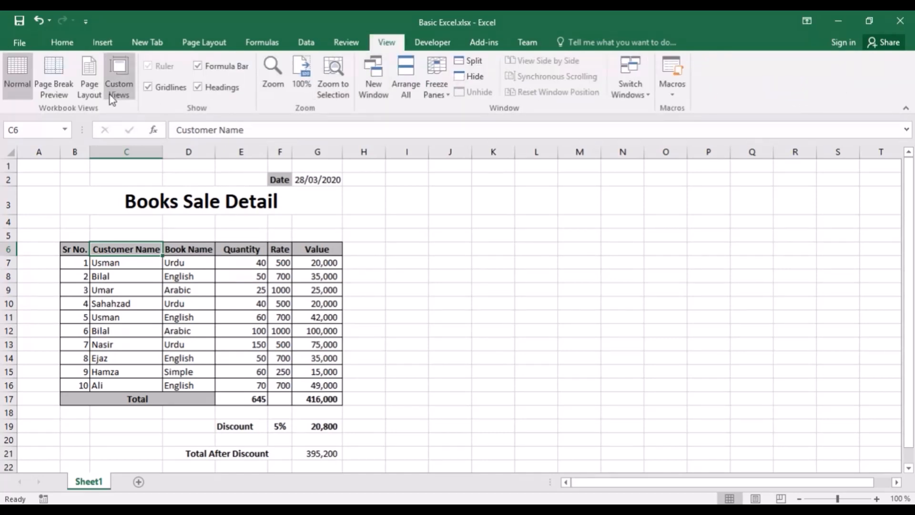
{"action": "left_click", "coordinate": [54, 91]}
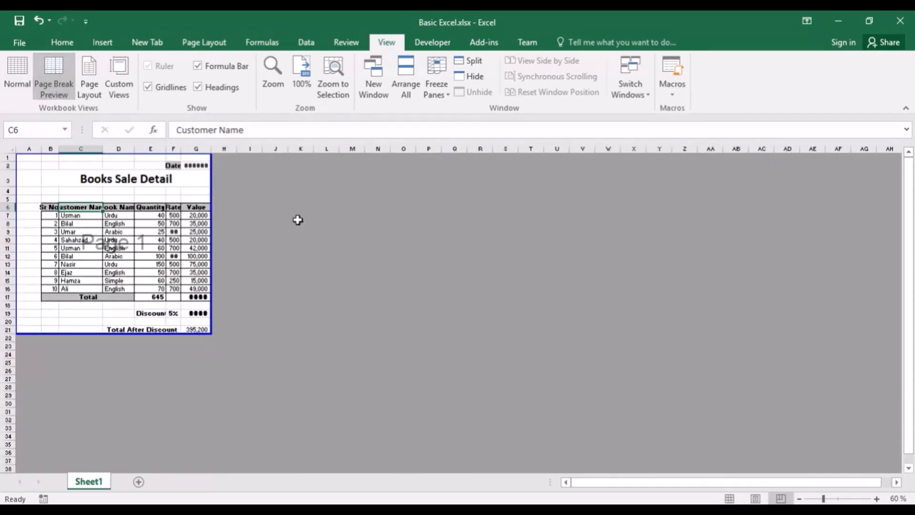
{"action": "left_click", "coordinate": [877, 499]}
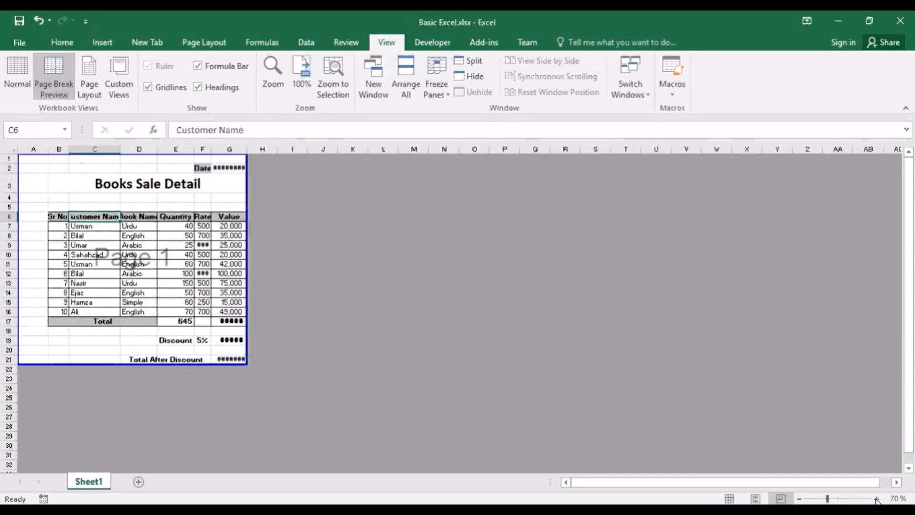
{"action": "left_click", "coordinate": [877, 499]}
{"action": "left_click", "coordinate": [877, 499]}
{"action": "left_click", "coordinate": [878, 499]}
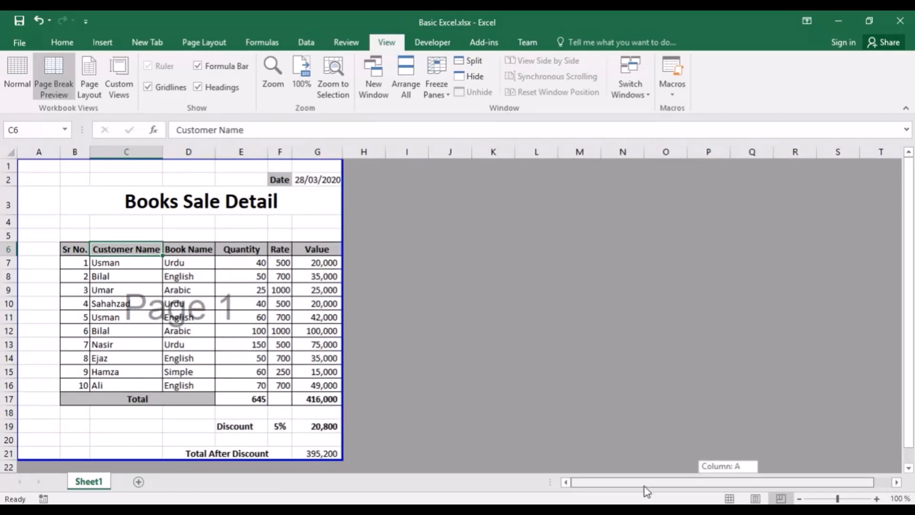
Step: Delete the empty column A in front of the sales table
{"action": "left_click", "coordinate": [54, 151]}
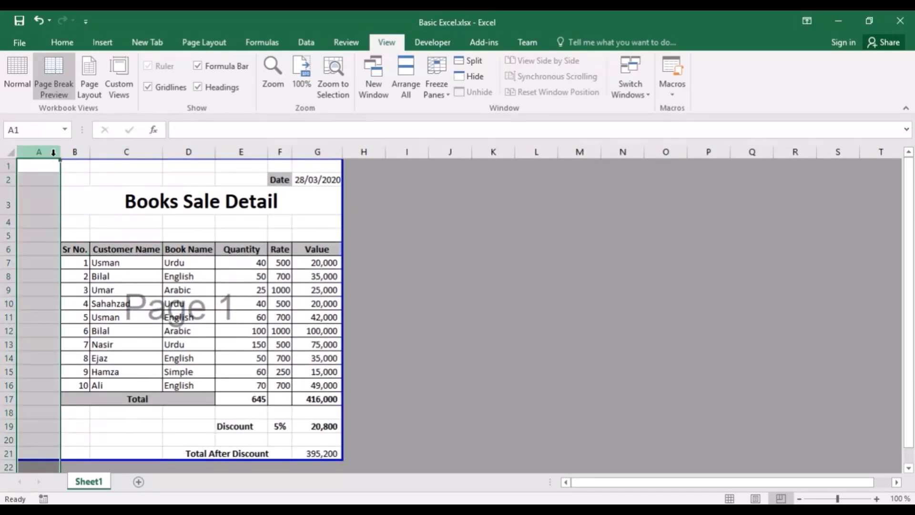
{"action": "right_click", "coordinate": [49, 152]}
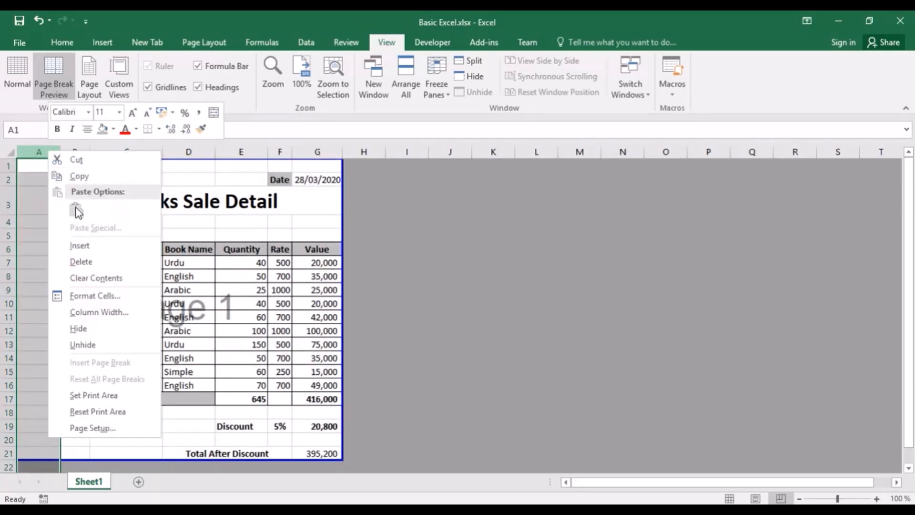
{"action": "left_click", "coordinate": [86, 261]}
{"action": "left_click", "coordinate": [88, 261]}
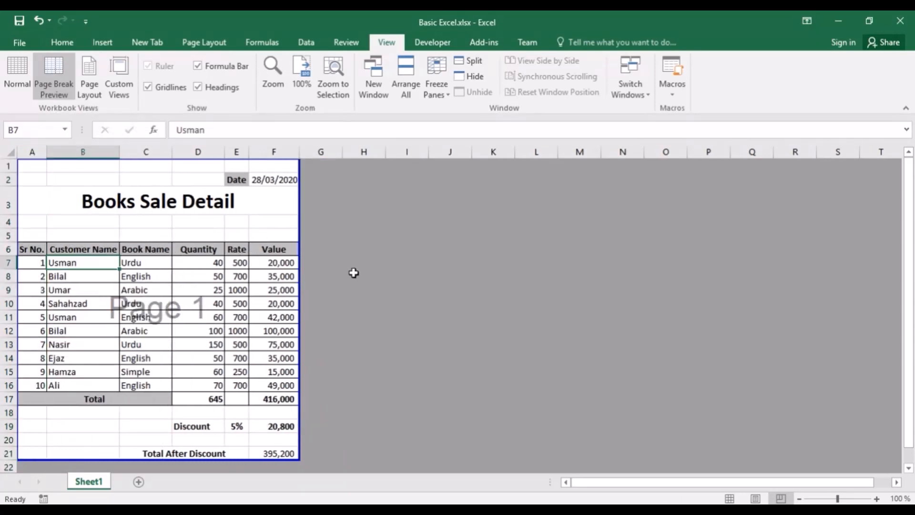
{"action": "left_click", "coordinate": [605, 266]}
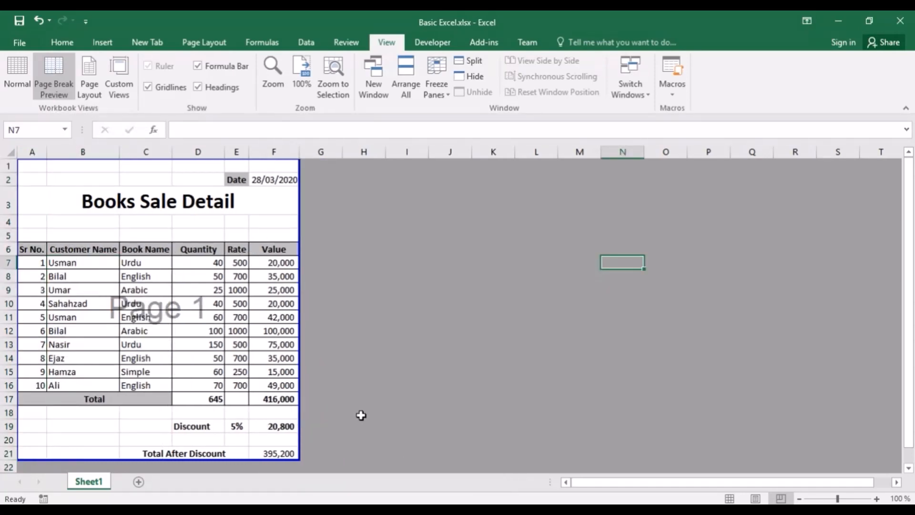
Step: Set the left print margin to 2.5 cm in the page setup and apply it
{"action": "key", "text": "ctrl+p"}
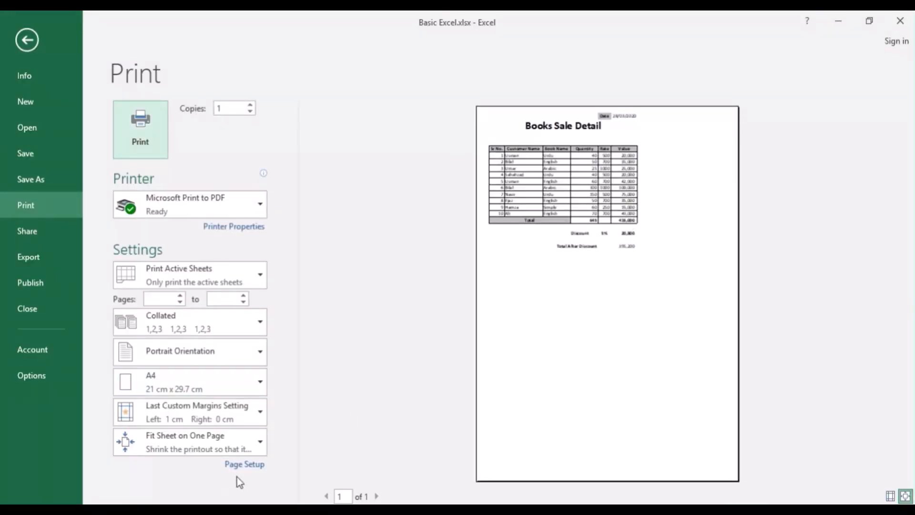
{"action": "left_click", "coordinate": [245, 464]}
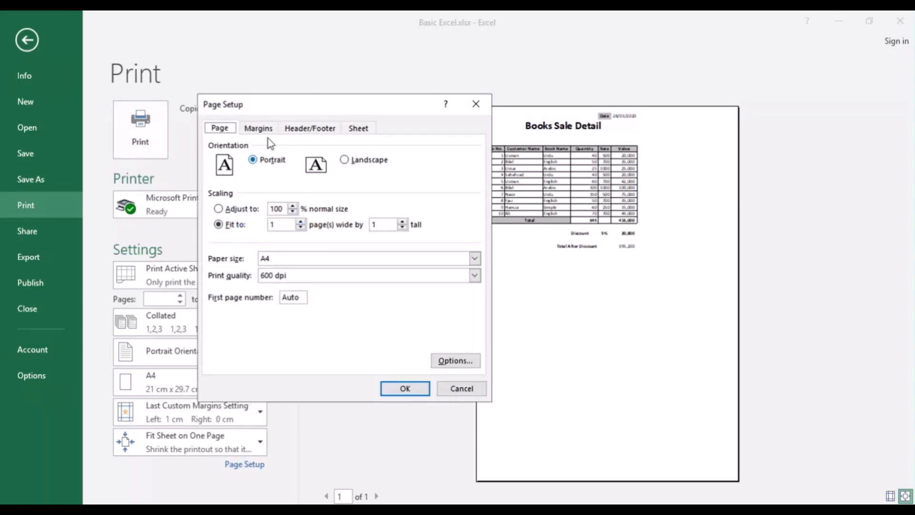
{"action": "left_click", "coordinate": [258, 129]}
{"action": "left_click", "coordinate": [287, 220]}
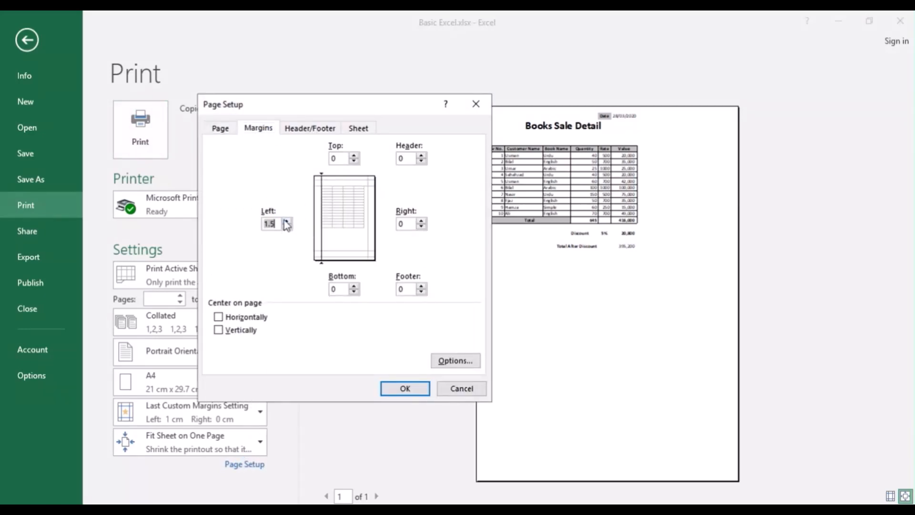
{"action": "left_click", "coordinate": [286, 221]}
{"action": "left_click", "coordinate": [286, 221]}
{"action": "left_click", "coordinate": [408, 389]}
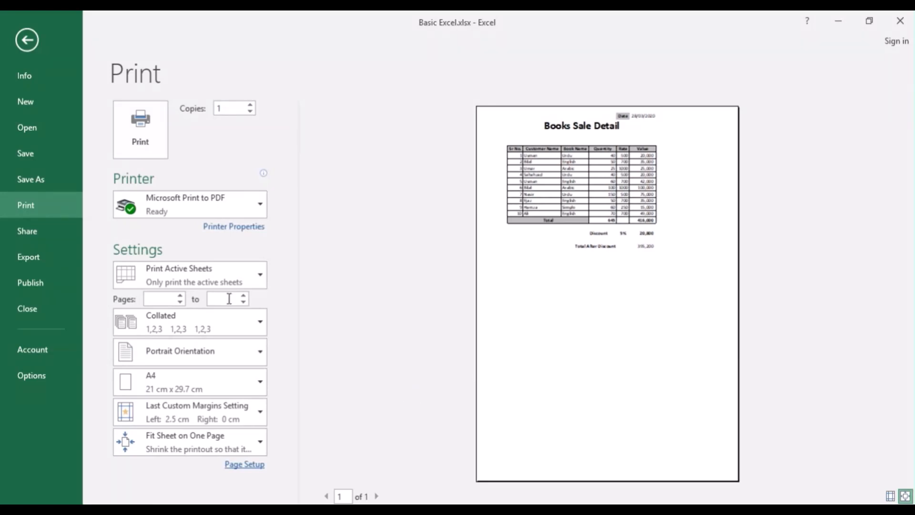
Step: Increase the top print margin in the page setup, apply it, check the print preview and return to the sheet
{"action": "left_click", "coordinate": [253, 464]}
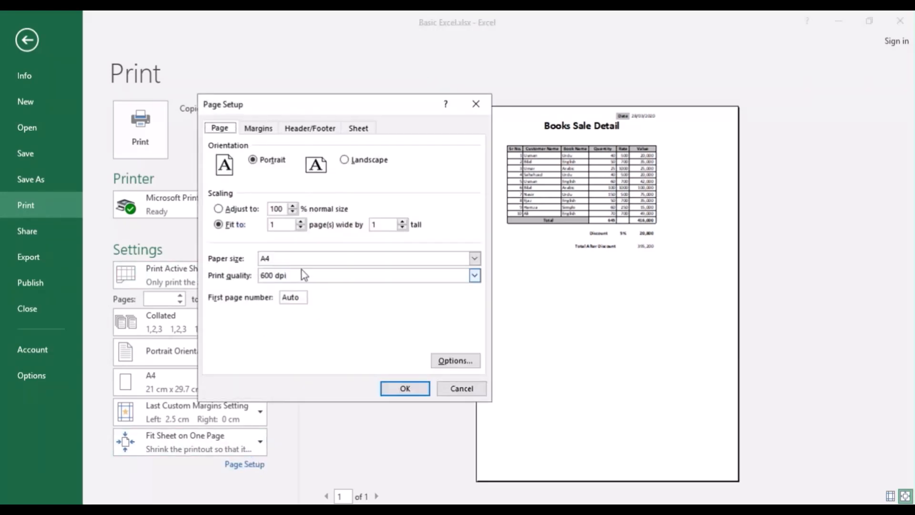
{"action": "left_click", "coordinate": [264, 134]}
{"action": "left_click", "coordinate": [353, 156]}
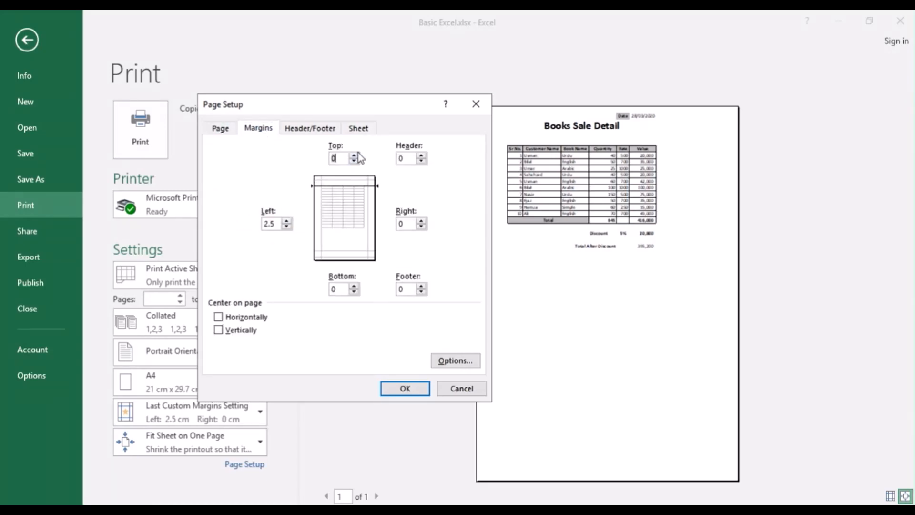
{"action": "left_click", "coordinate": [354, 155]}
{"action": "left_click", "coordinate": [353, 155]}
{"action": "left_click", "coordinate": [354, 156]}
{"action": "left_click", "coordinate": [354, 155]}
{"action": "left_click", "coordinate": [353, 155]}
{"action": "left_click", "coordinate": [405, 389]}
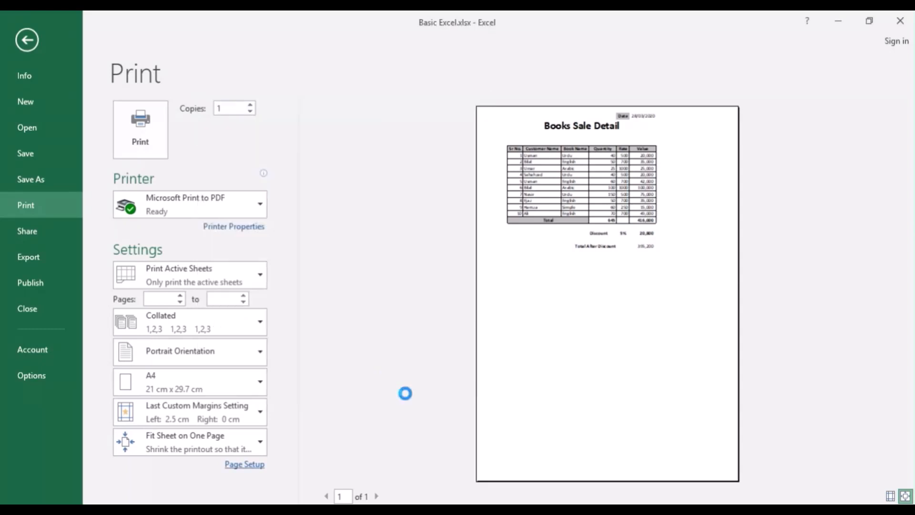
{"action": "left_click", "coordinate": [665, 280]}
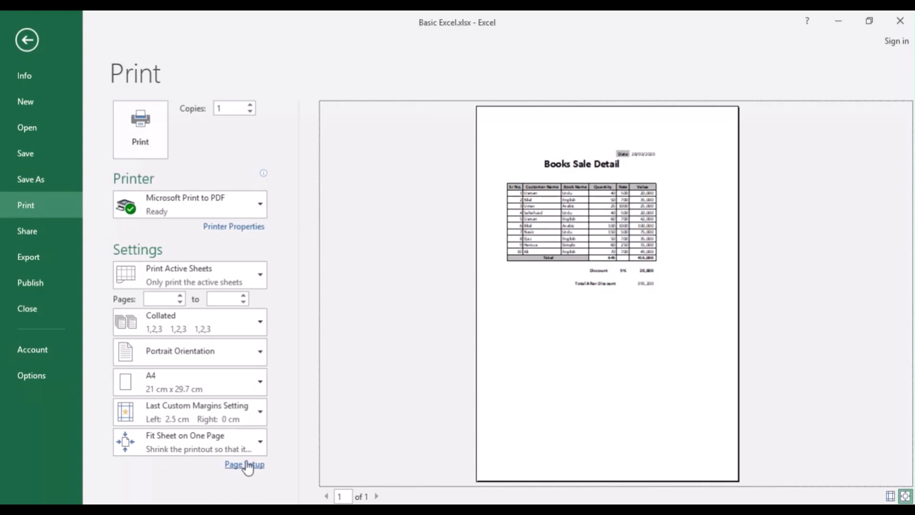
{"action": "key", "text": "Escape"}
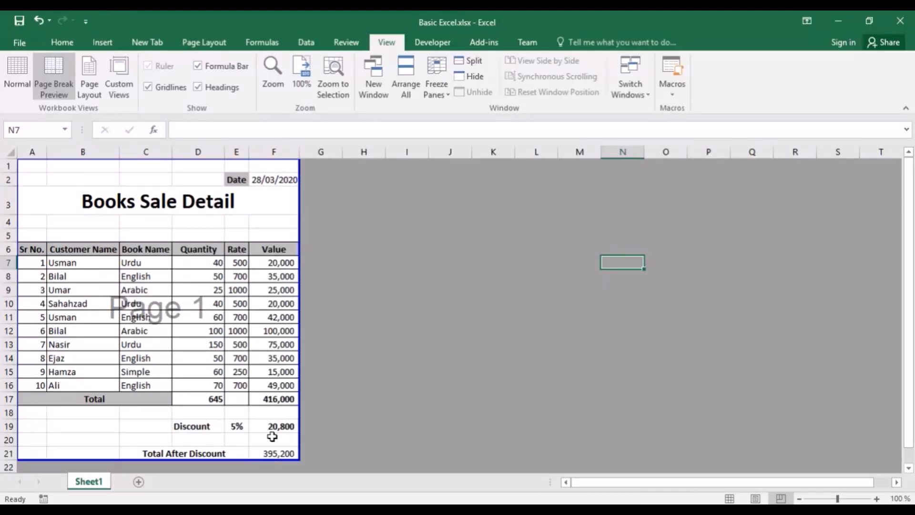
Step: Examine the report inside the page boundary, from the empty first row down to the Total After Discount row
{"action": "left_click", "coordinate": [283, 424]}
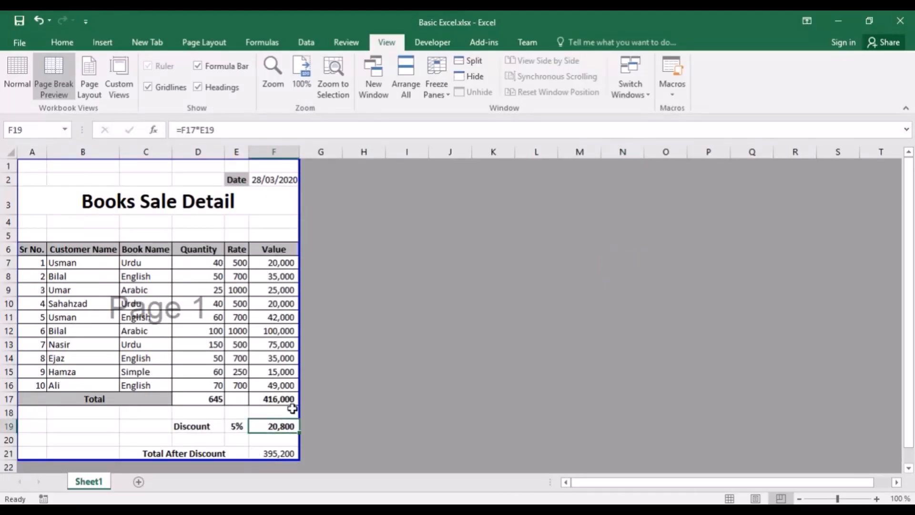
{"action": "left_click", "coordinate": [58, 168]}
{"action": "key", "text": "Down"}
{"action": "key", "text": "Down"}
{"action": "key", "text": "Down"}
{"action": "key", "text": "Down"}
{"action": "key", "text": "Down"}
{"action": "key", "text": "Down"}
{"action": "key", "text": "Down"}
{"action": "key", "text": "Down"}
{"action": "key", "text": "Down"}
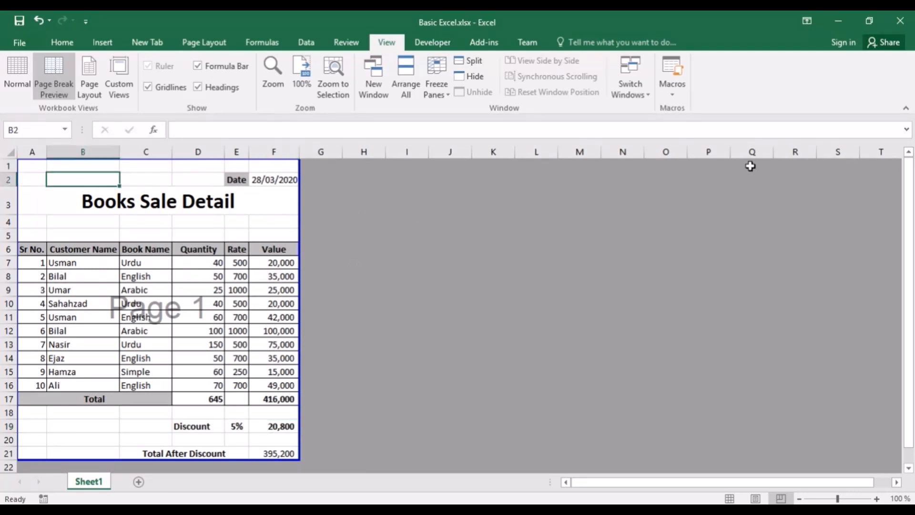
{"action": "key", "text": "Down"}
{"action": "key", "text": "Down"}
{"action": "key", "text": "Down"}
{"action": "key", "text": "Down"}
{"action": "key", "text": "Down"}
{"action": "key", "text": "Down"}
{"action": "key", "text": "Down"}
{"action": "key", "text": "Down"}
{"action": "key", "text": "Down"}
{"action": "key", "text": "Down"}
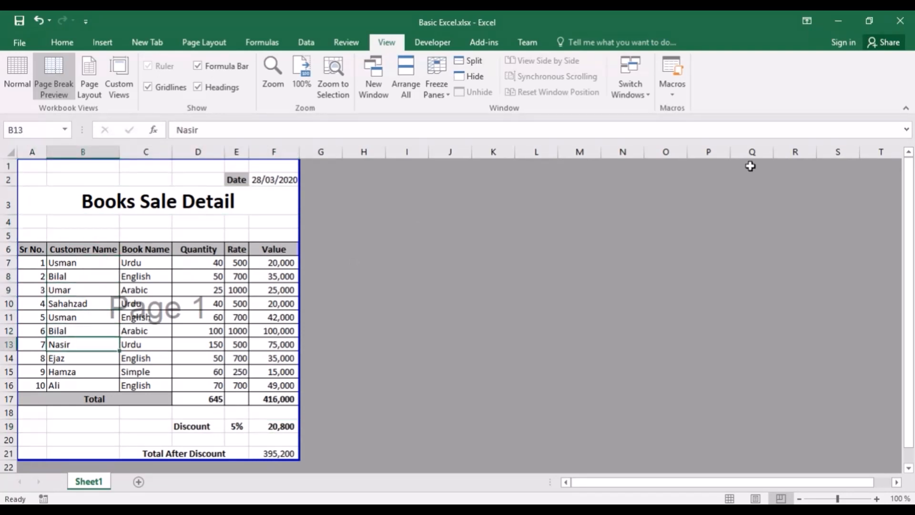
{"action": "key", "text": "Down"}
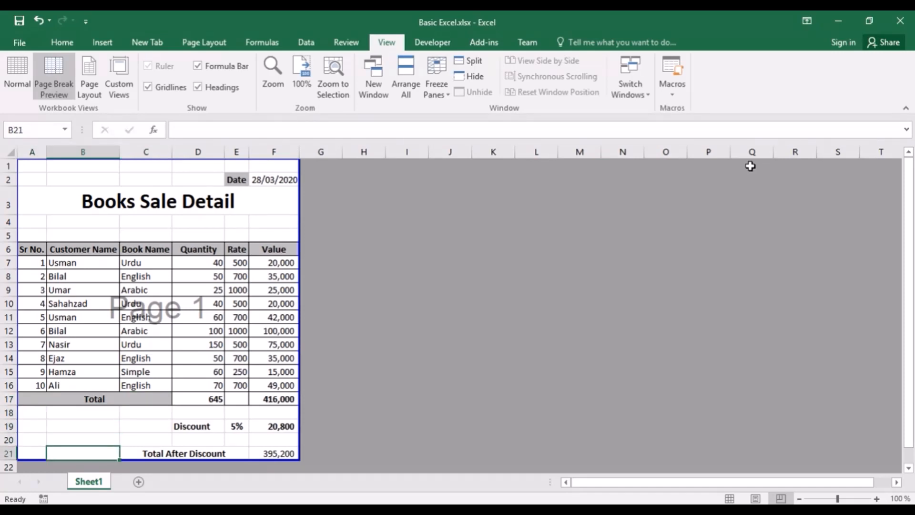
{"action": "key", "text": "Up"}
{"action": "key", "text": "Up"}
{"action": "key", "text": "Up"}
{"action": "key", "text": "Up"}
{"action": "key", "text": "Up"}
{"action": "key", "text": "Up"}
{"action": "key", "text": "Up"}
{"action": "key", "text": "Up"}
{"action": "key", "text": "Up"}
{"action": "key", "text": "Up"}
{"action": "key", "text": "Up"}
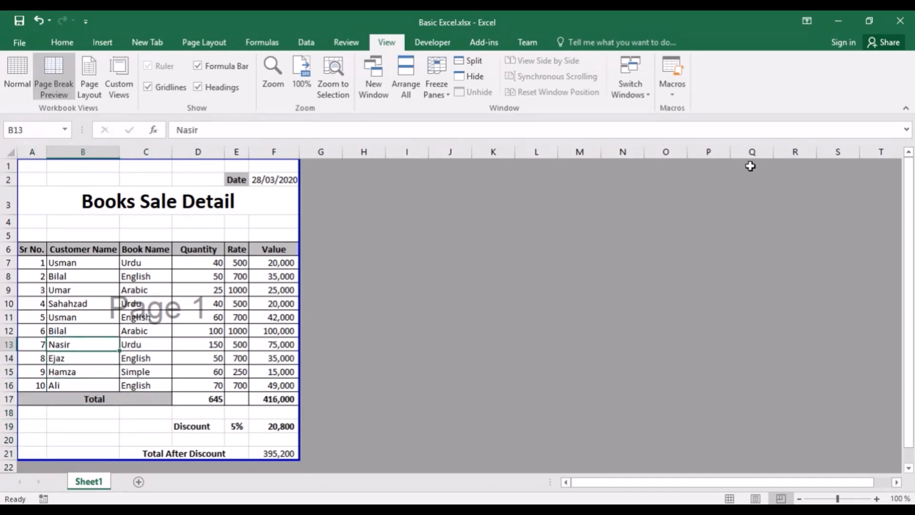
{"action": "key", "text": "Up"}
{"action": "key", "text": "Up"}
{"action": "key", "text": "Up"}
{"action": "key", "text": "Up"}
{"action": "key", "text": "Up"}
{"action": "key", "text": "Up"}
{"action": "key", "text": "Up"}
{"action": "key", "text": "Up"}
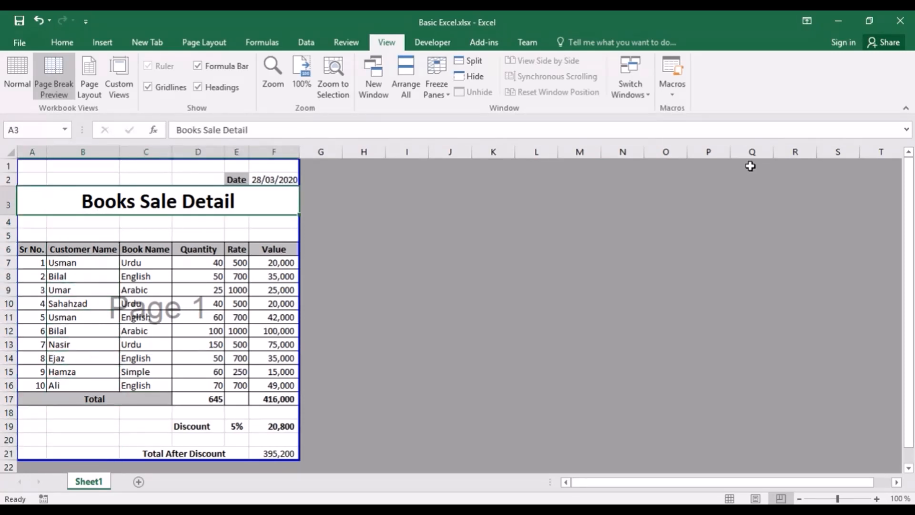
{"action": "key", "text": "Up"}
{"action": "key", "text": "Left"}
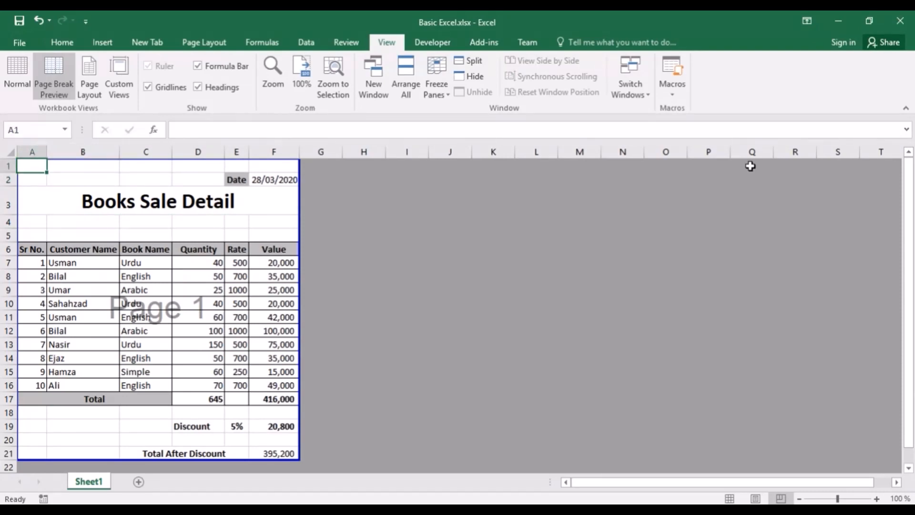
{"action": "key", "text": "Down"}
{"action": "key", "text": "Up"}
{"action": "key", "text": "Right"}
{"action": "key", "text": "Right"}
{"action": "key", "text": "Right"}
{"action": "key", "text": "Right"}
{"action": "key", "text": "Right"}
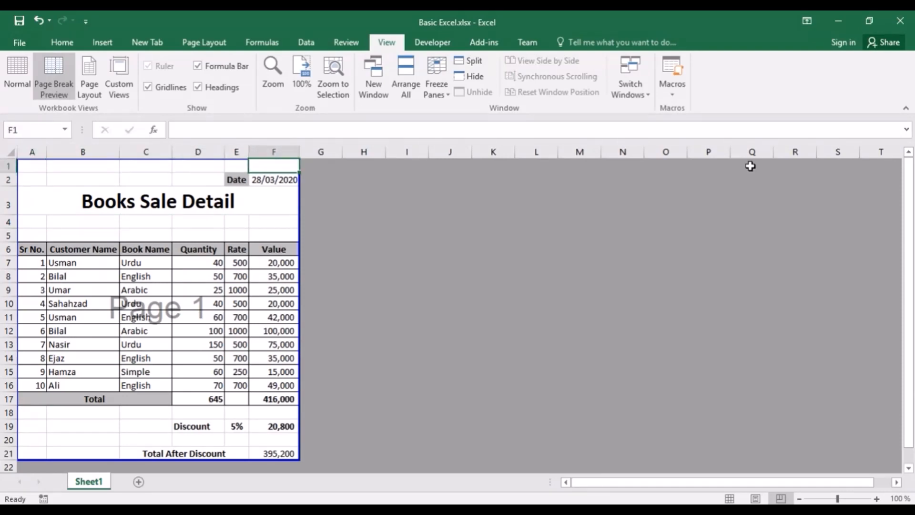
{"action": "key", "text": "Down"}
{"action": "key", "text": "Down"}
{"action": "key", "text": "Down"}
{"action": "key", "text": "Down"}
{"action": "key", "text": "Down"}
{"action": "key", "text": "Down"}
{"action": "key", "text": "Down"}
{"action": "key", "text": "Down"}
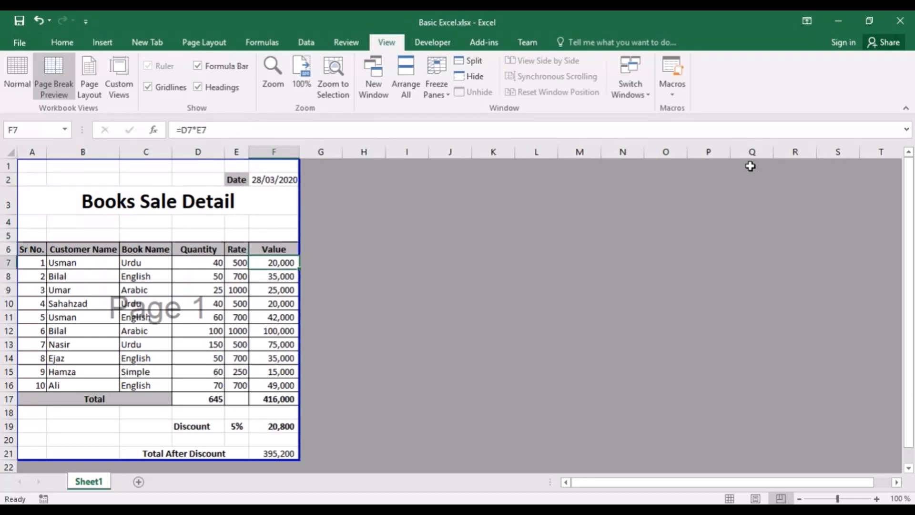
{"action": "key", "text": "Down"}
{"action": "key", "text": "Down"}
{"action": "key", "text": "Down"}
{"action": "key", "text": "Down"}
{"action": "key", "text": "Down"}
{"action": "key", "text": "Down"}
{"action": "key", "text": "Down"}
{"action": "key", "text": "Down"}
{"action": "key", "text": "Down"}
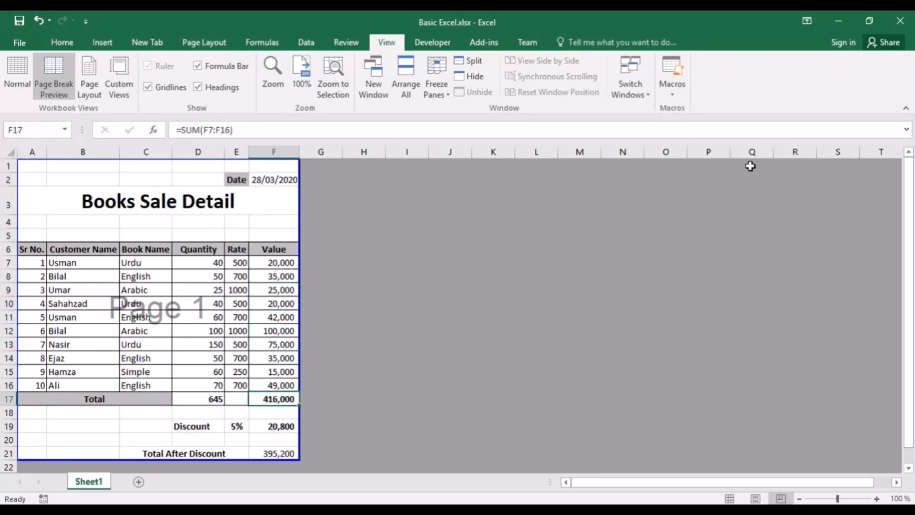
{"action": "key", "text": "Down"}
{"action": "key", "text": "Down"}
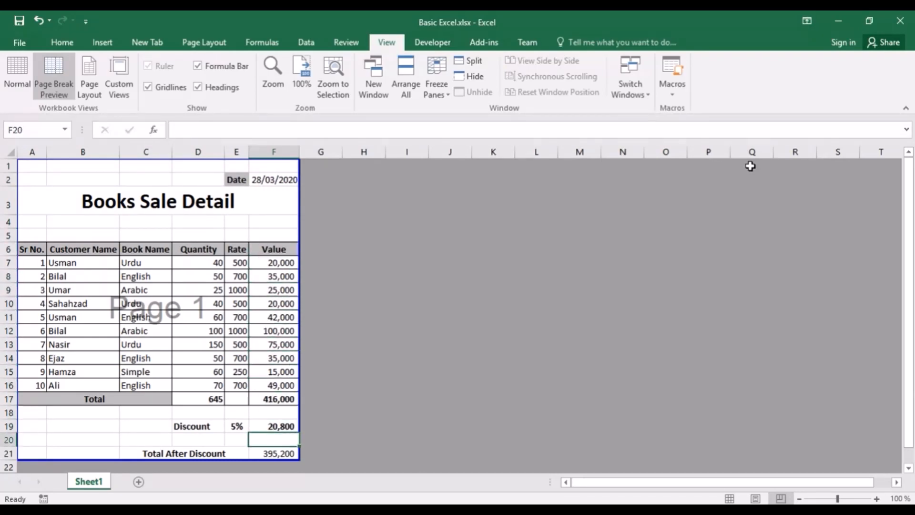
{"action": "key", "text": "Down"}
{"action": "key", "text": "Left"}
{"action": "key", "text": "Right"}
{"action": "key", "text": "Up"}
{"action": "key", "text": "Up"}
{"action": "key", "text": "Up"}
{"action": "key", "text": "Up"}
{"action": "key", "text": "Up"}
{"action": "key", "text": "Up"}
{"action": "key", "text": "Up"}
{"action": "key", "text": "Up"}
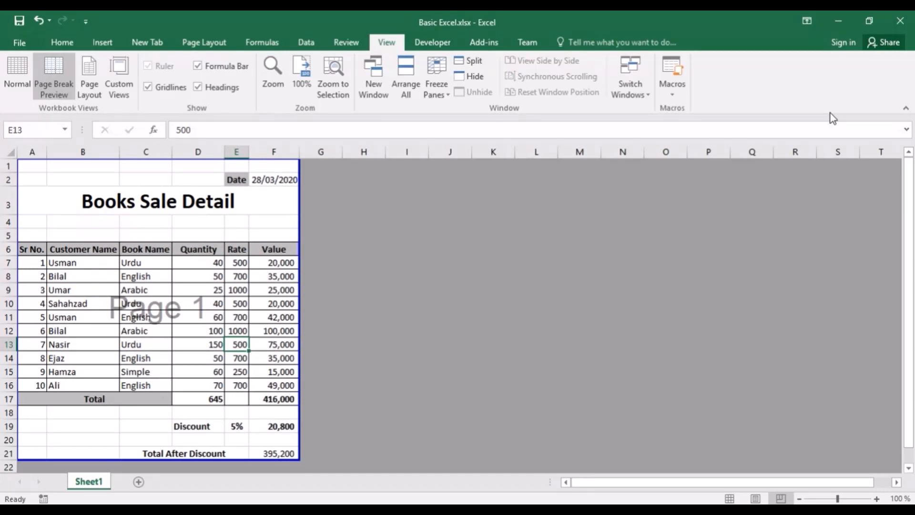
{"action": "key", "text": "Left"}
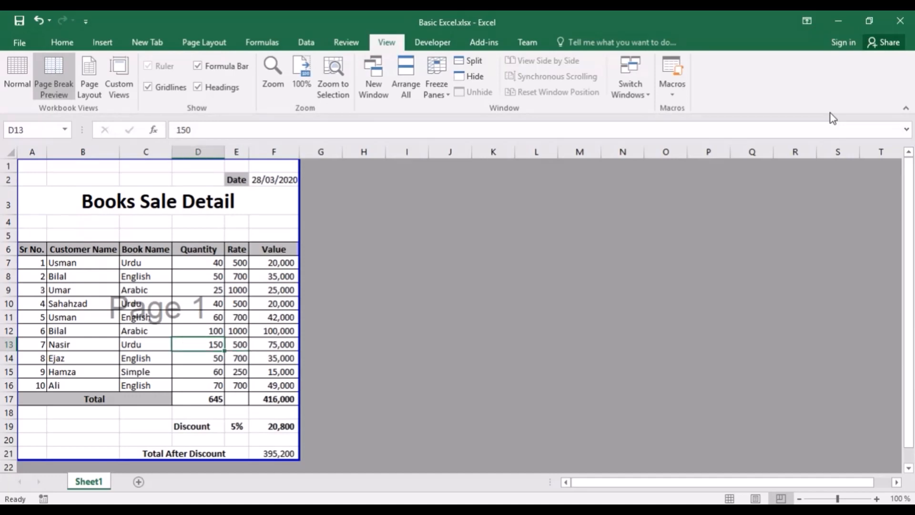
{"action": "key", "text": "Up"}
{"action": "key", "text": "Up"}
{"action": "key", "text": "Up"}
{"action": "key", "text": "Up"}
{"action": "key", "text": "Up"}
{"action": "key", "text": "Up"}
{"action": "key", "text": "Left"}
{"action": "key", "text": "Left"}
{"action": "key", "text": "Left"}
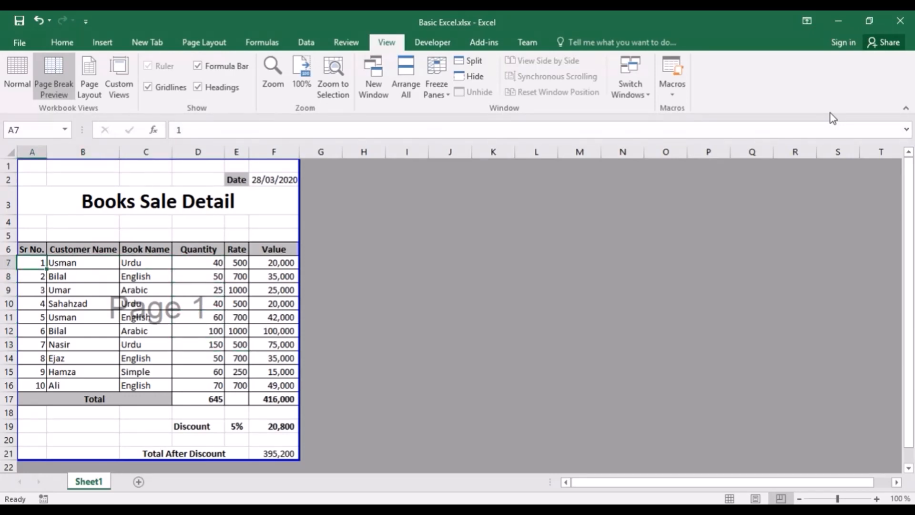
{"action": "key", "text": "Down"}
{"action": "key", "text": "Down"}
{"action": "key", "text": "Down"}
{"action": "key", "text": "Down"}
{"action": "key", "text": "Down"}
{"action": "key", "text": "Down"}
{"action": "key", "text": "Down"}
{"action": "key", "text": "Down"}
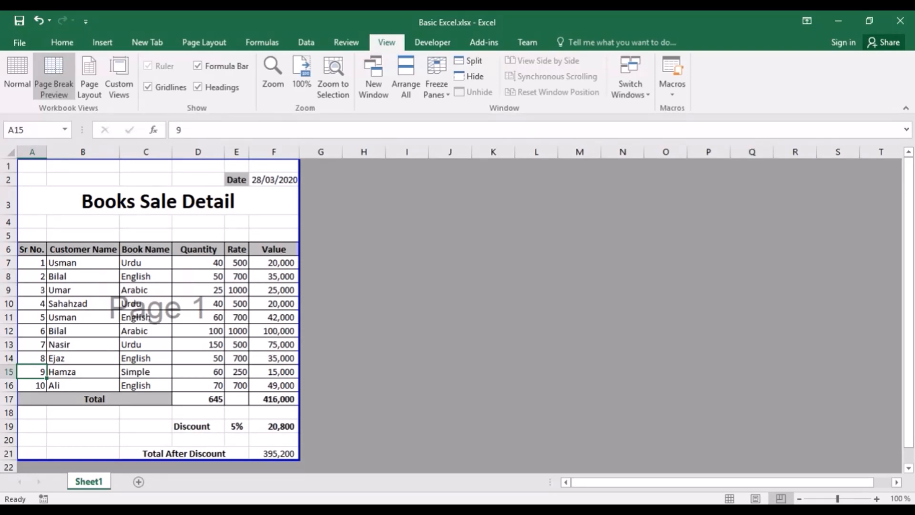
{"action": "left_click", "coordinate": [514, 511]}
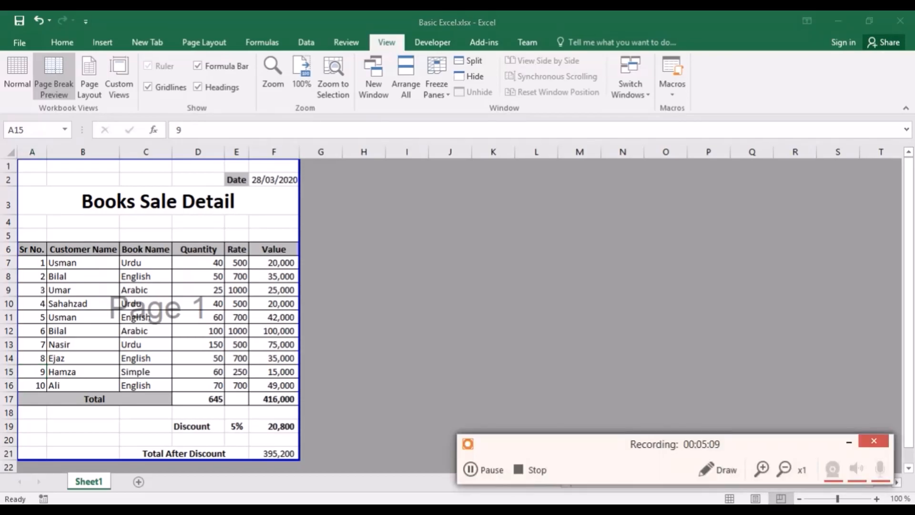